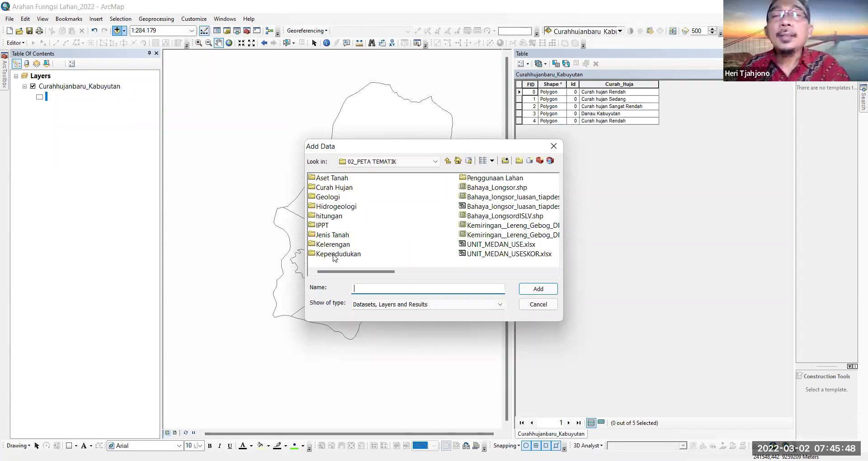
Step: Browse to the folder D:\APLIKASI SIG LATIHAN\DATA KABUYUTAN UTK UJIAN as the source for adding data
left_click(435, 163)
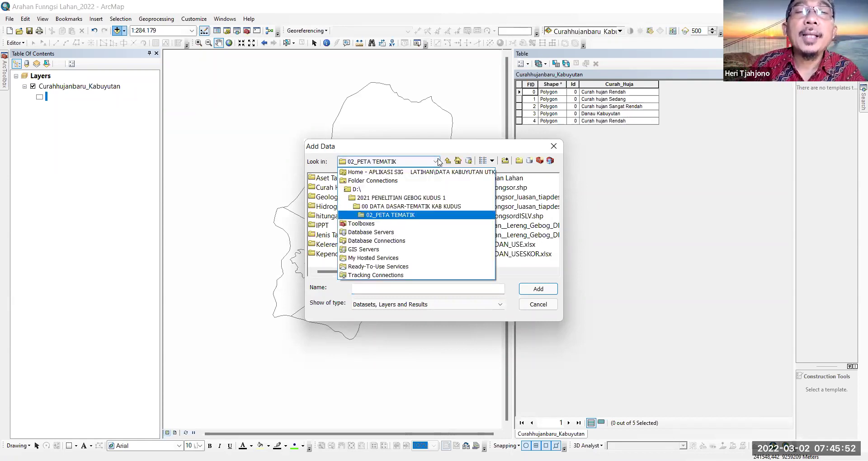
left_click(358, 189)
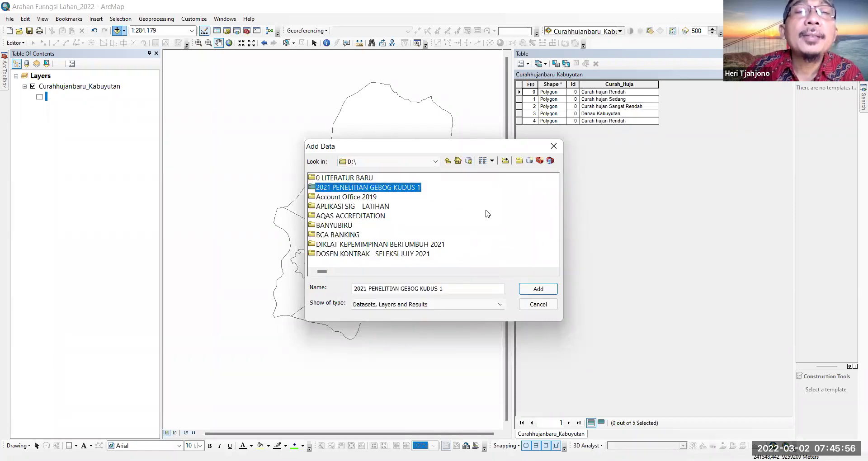
double_click(313, 207)
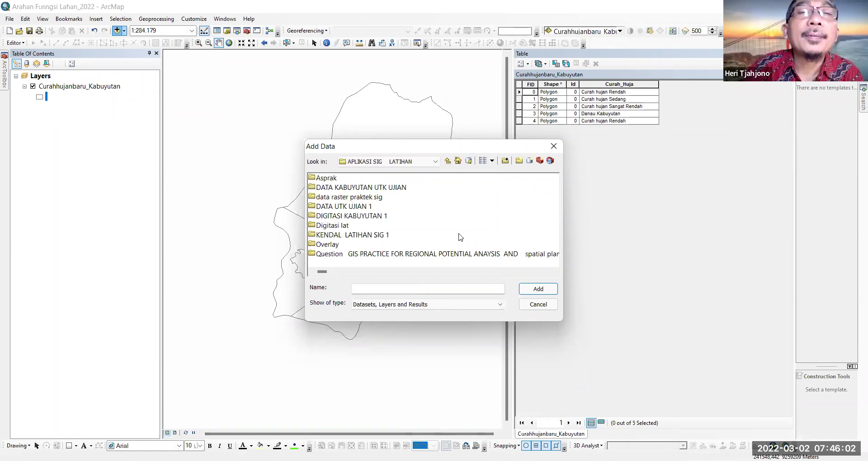
double_click(314, 189)
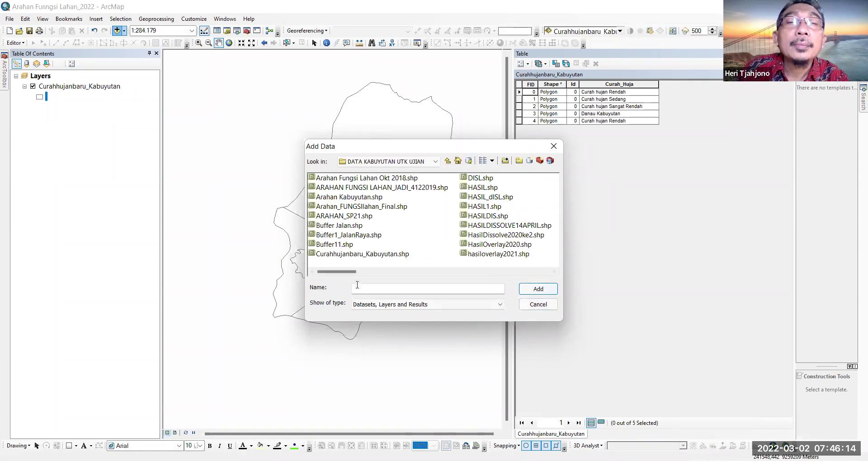
Step: Add the shapefile Lerengbaru_Kabuyutan.shp from the DATA KABUYUTAN UTK UJIAN folder to the map
left_click_drag(348, 272, 386, 268)
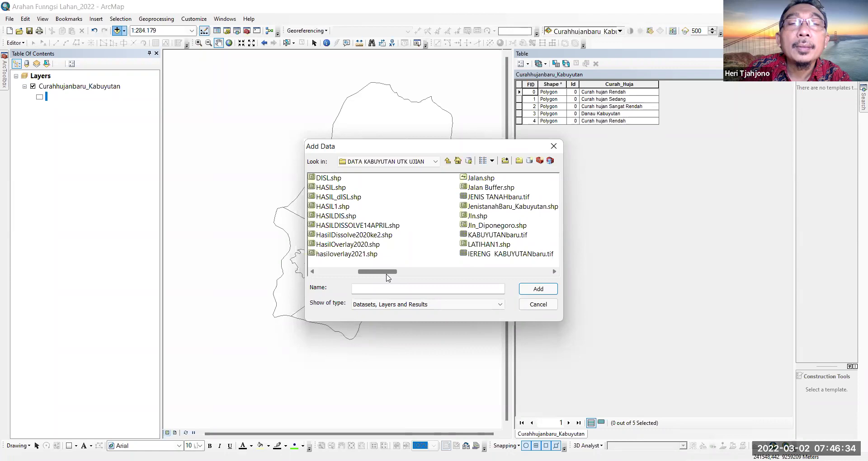
scroll(387, 274, "right", 1)
left_click_drag(387, 275, 427, 263)
left_click(497, 182)
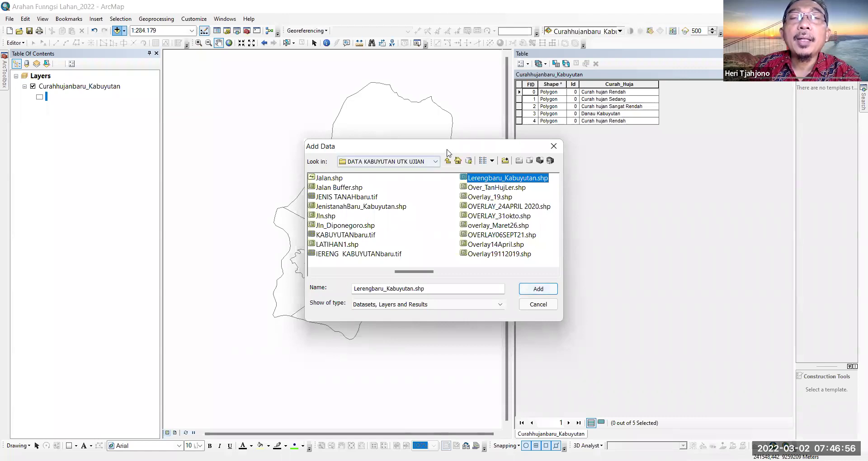
left_click(437, 164)
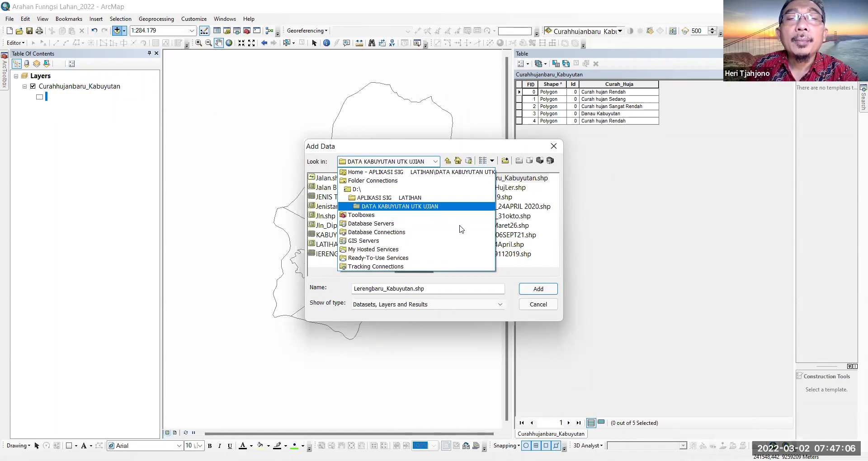
left_click(554, 247)
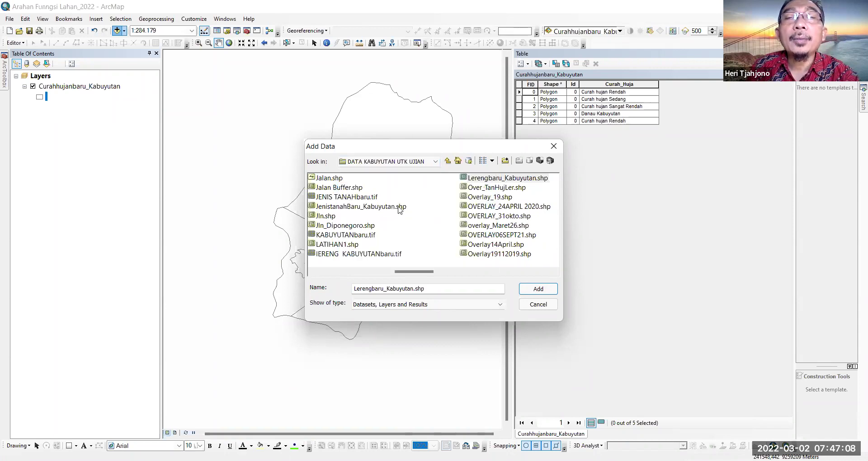
left_click(484, 179)
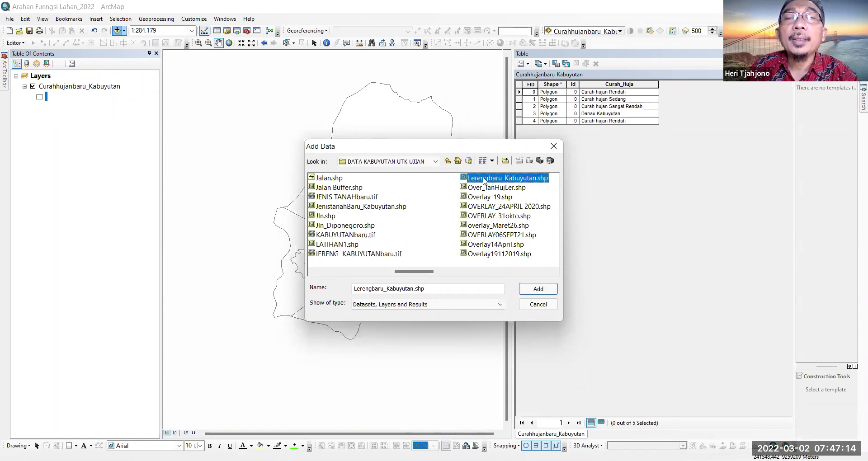
left_click(538, 289)
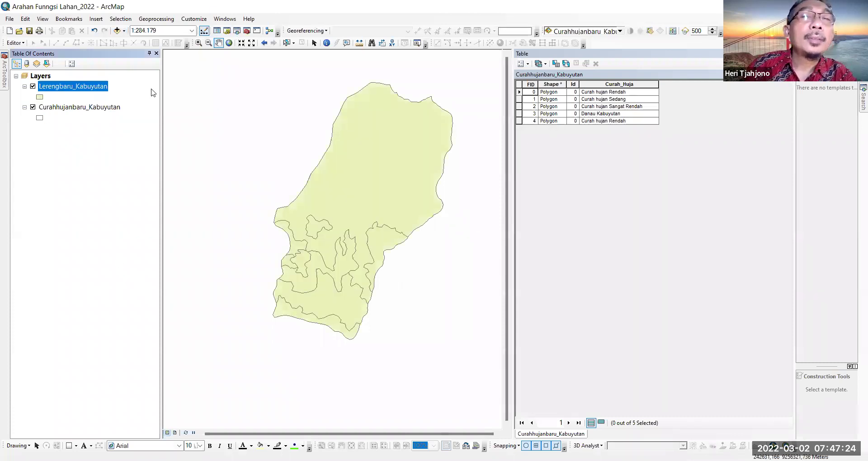
left_click(86, 164)
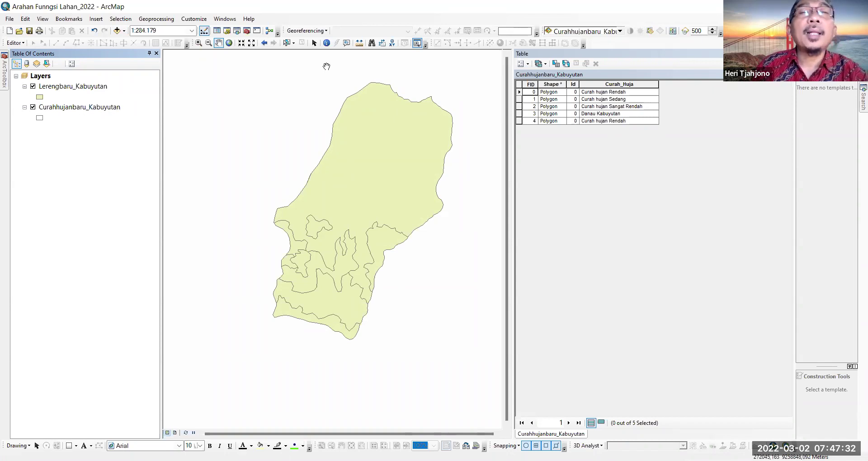
Step: Find JenistanahBaru_Kabuyutan.shp among the shapefiles in the home folder and add it to the map
left_click(117, 32)
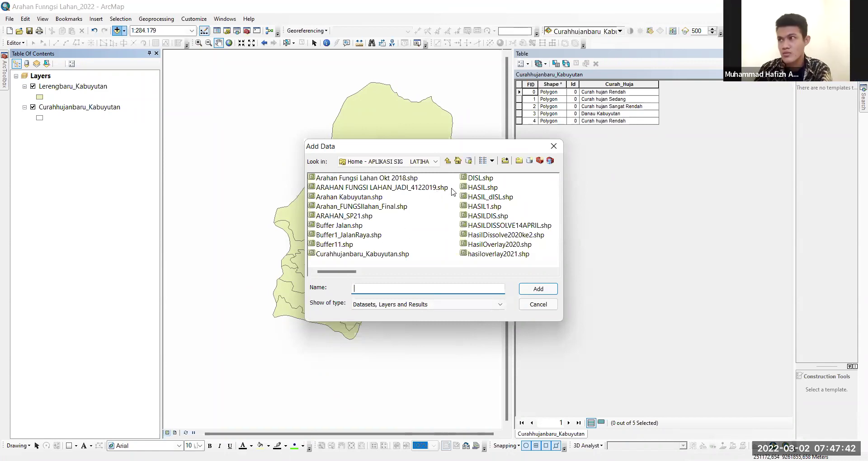
left_click(554, 272)
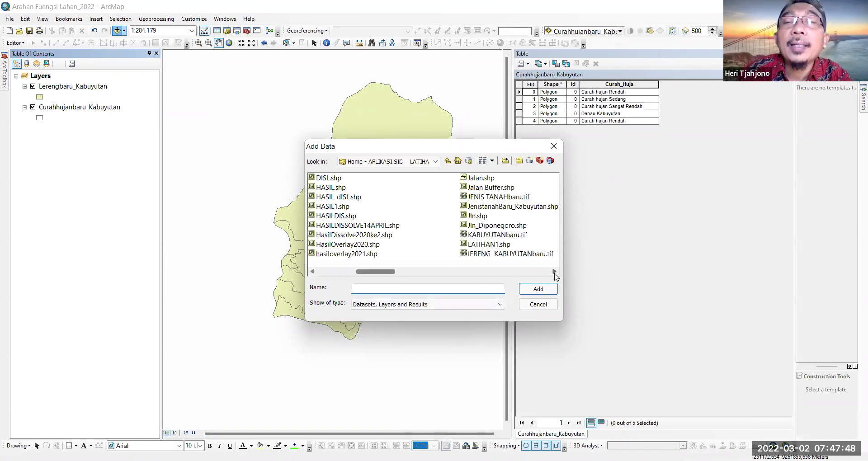
left_click(555, 271)
left_click(554, 271)
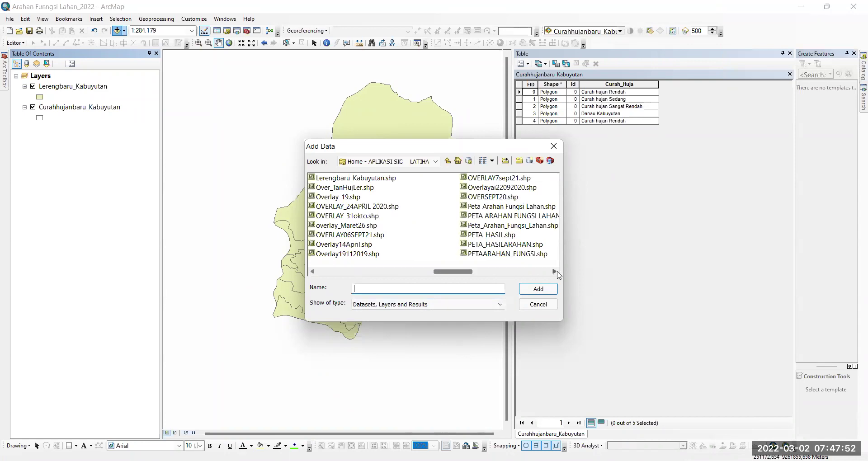
left_click(554, 272)
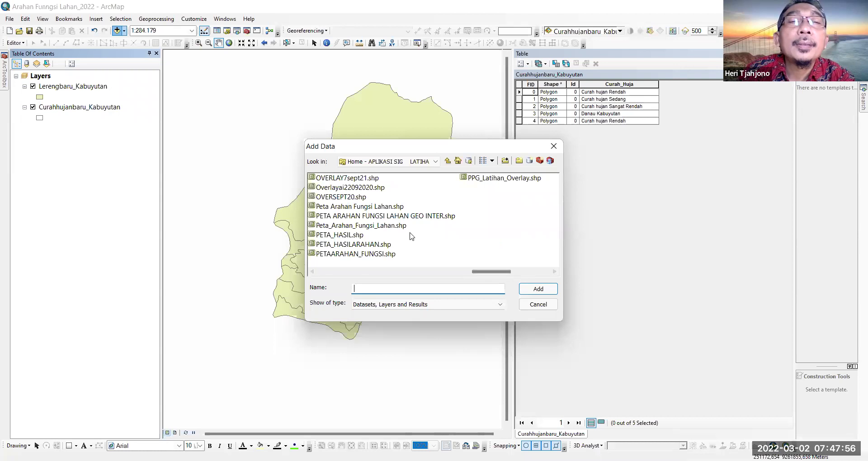
left_click(312, 272)
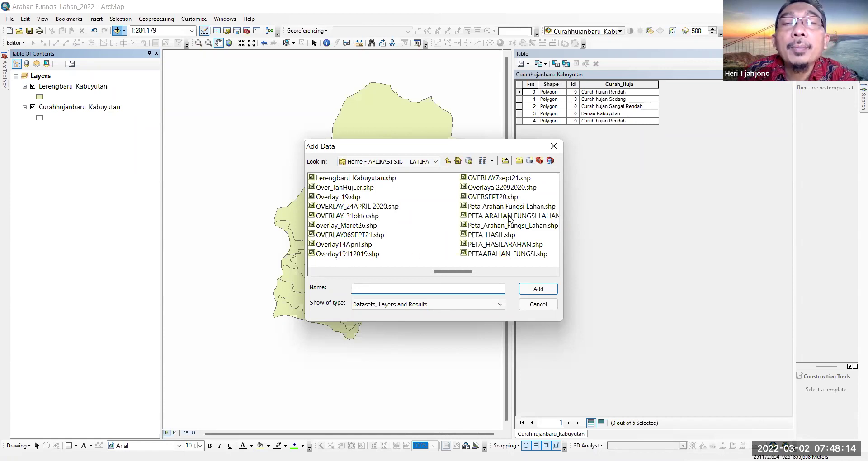
left_click(554, 272)
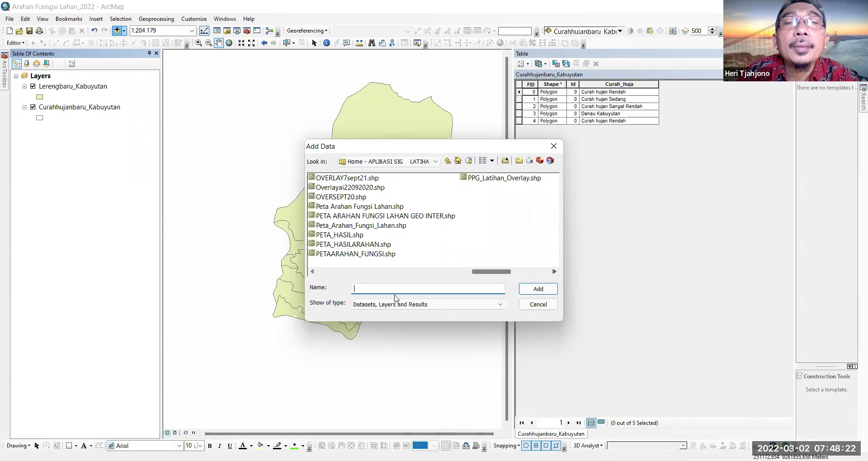
left_click(312, 272)
left_click(312, 272)
left_click(312, 271)
left_click(312, 271)
left_click(312, 272)
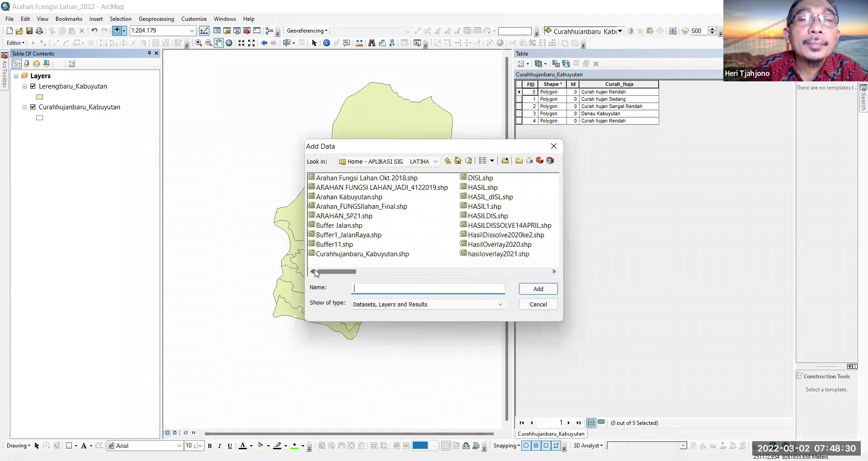
left_click(554, 271)
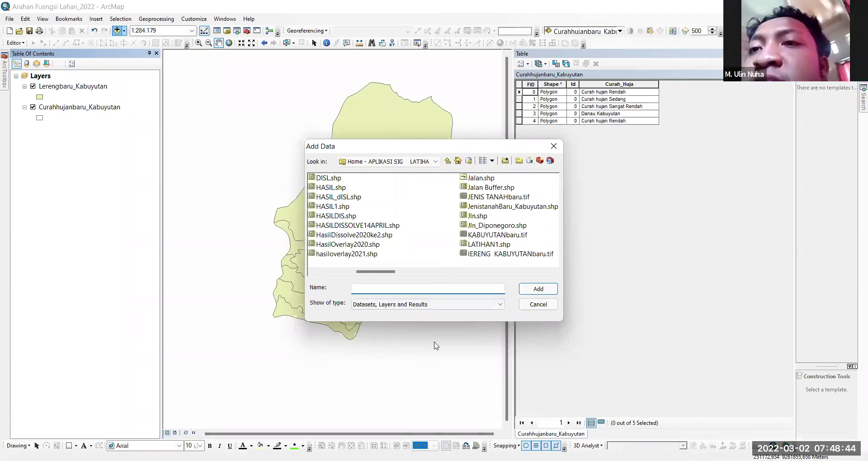
left_click(505, 208)
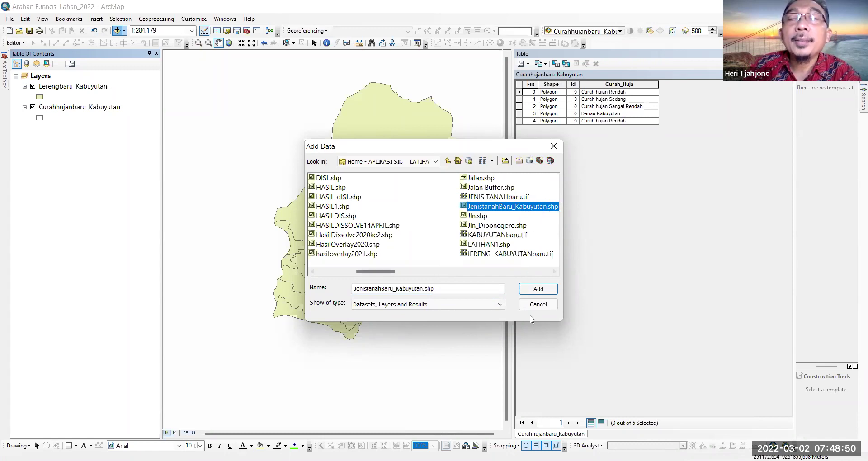
left_click(542, 291)
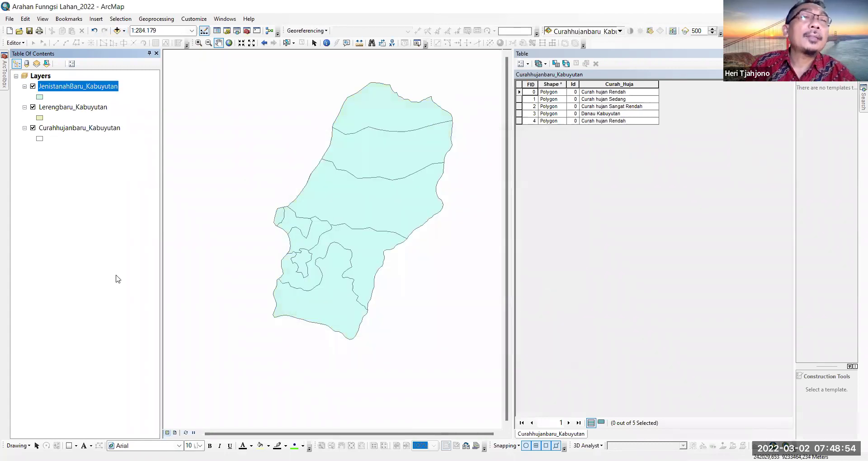
left_click(99, 284)
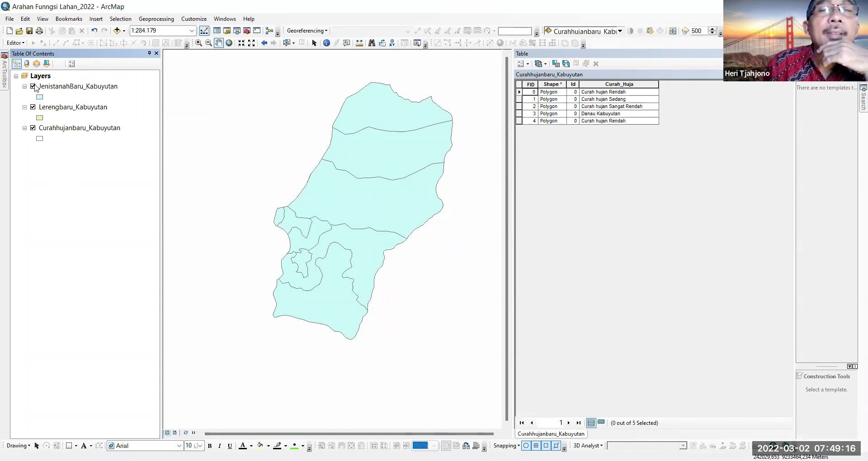
Step: Hide the Lerengbaru_Kabuyutan and Curahhujanbaru_Kabuyutan layers and open the attribute table of JenistanahBaru_Kabuyutan
left_click(33, 108)
left_click(33, 129)
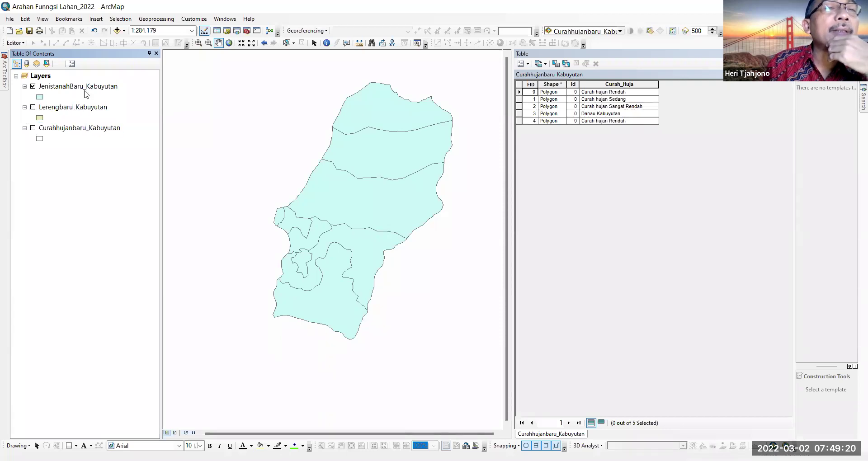
left_click(83, 88)
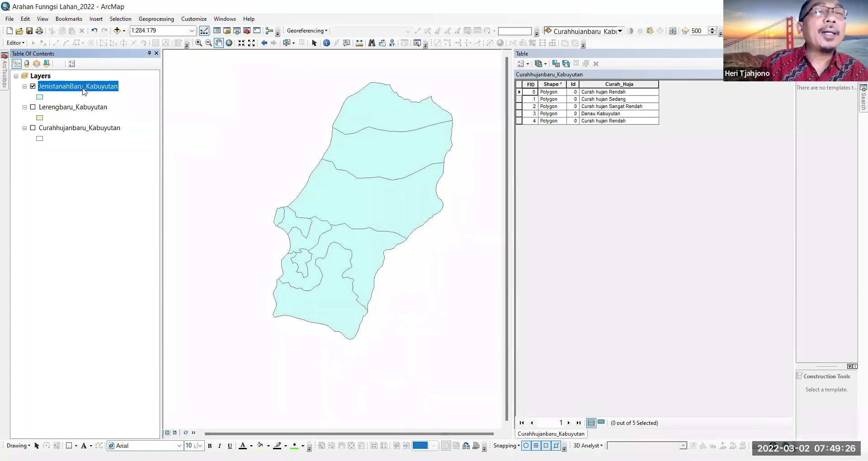
right_click(82, 90)
left_click(127, 115)
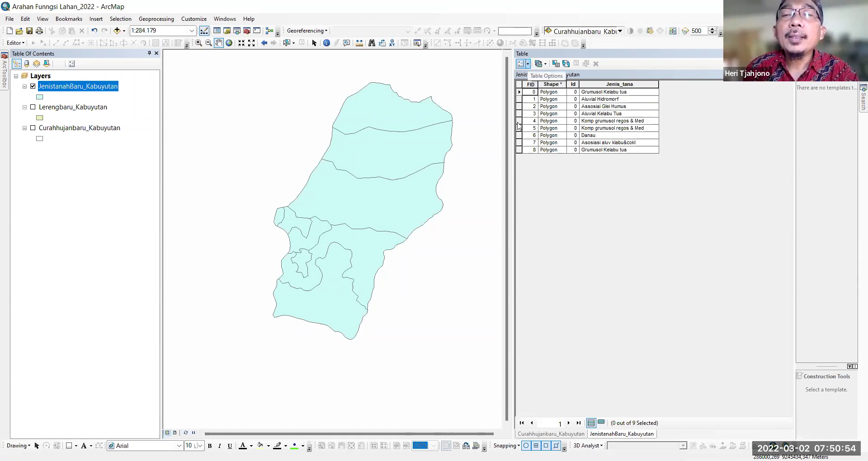
Step: Add a field named SKOR_TNH of type Double to the JenistanahBaru_Kabuyutan attribute table
left_click(529, 64)
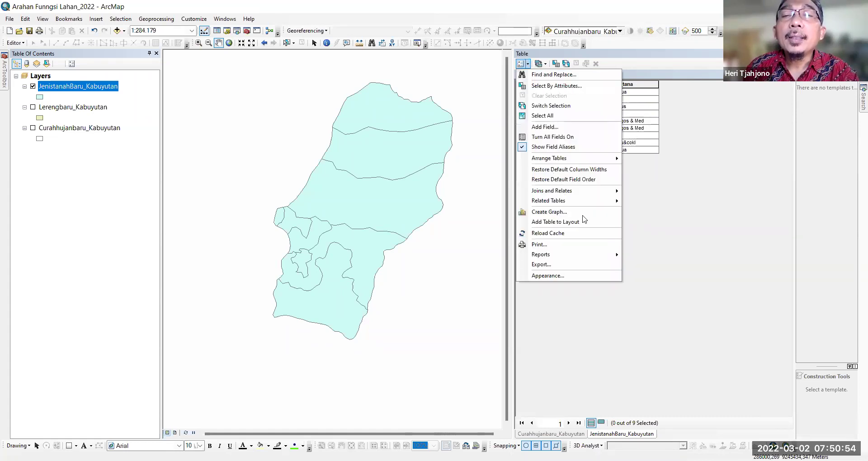
left_click(545, 128)
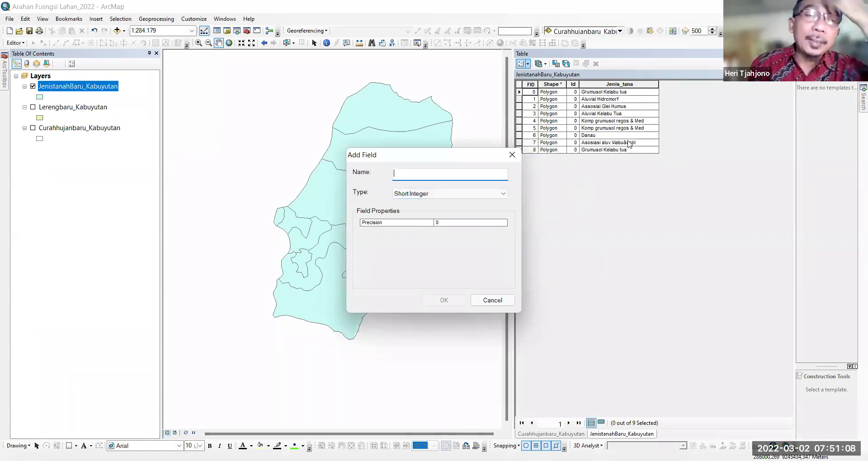
type("s")
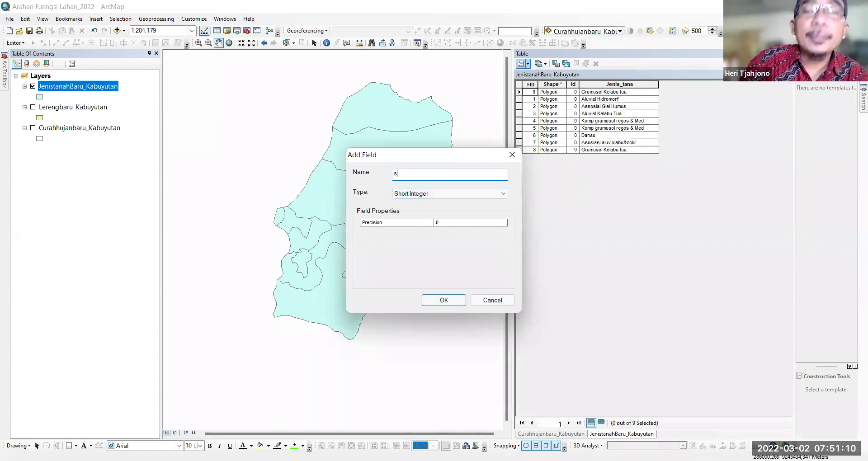
key("BackSpace")
type("SKOR")
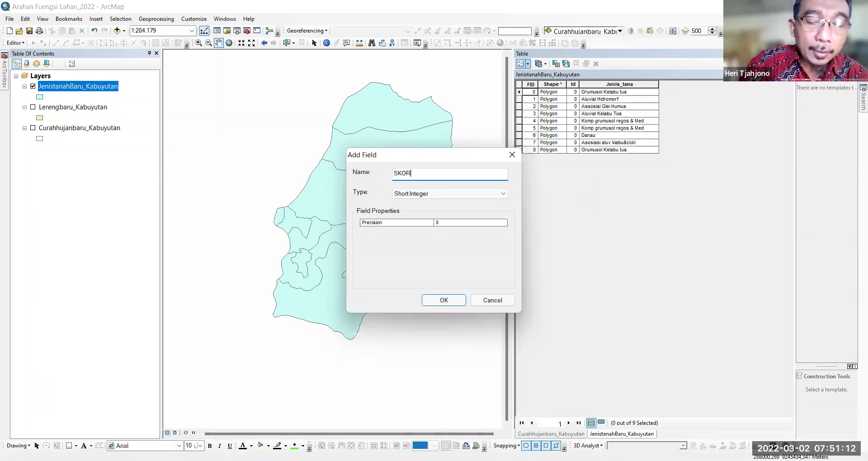
type("_")
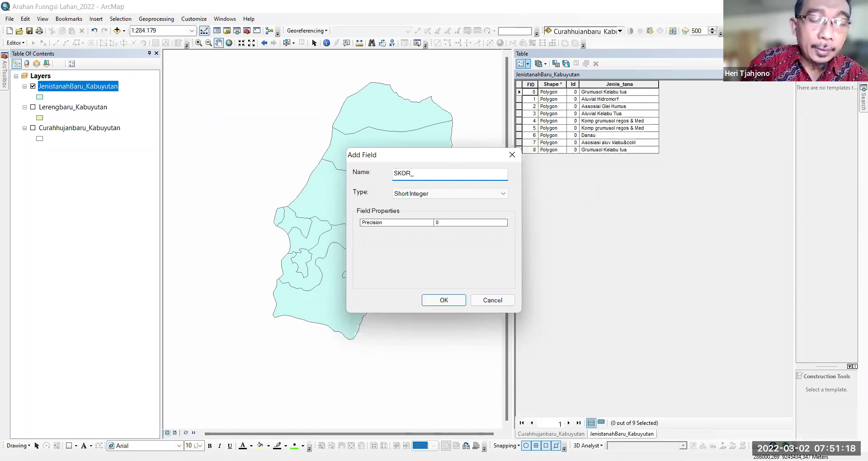
type("TA")
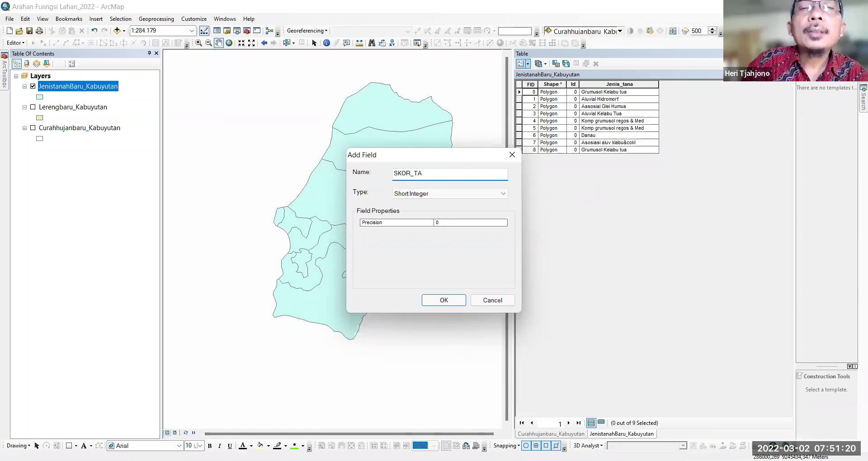
key("BackSpace")
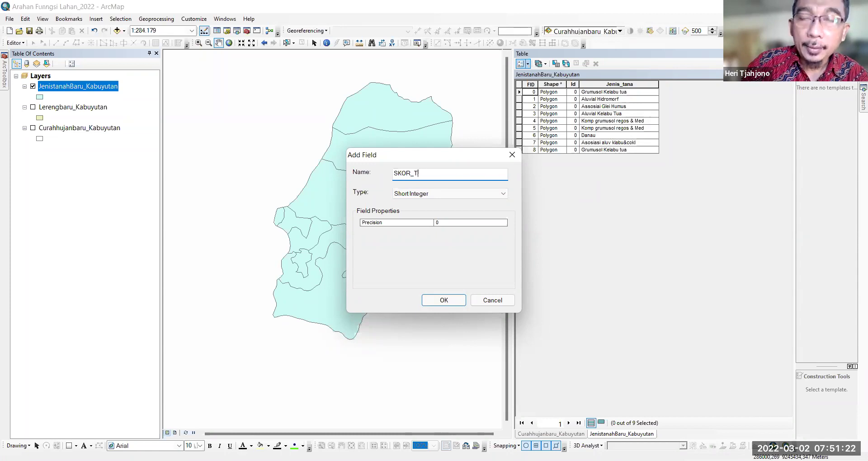
type("NH")
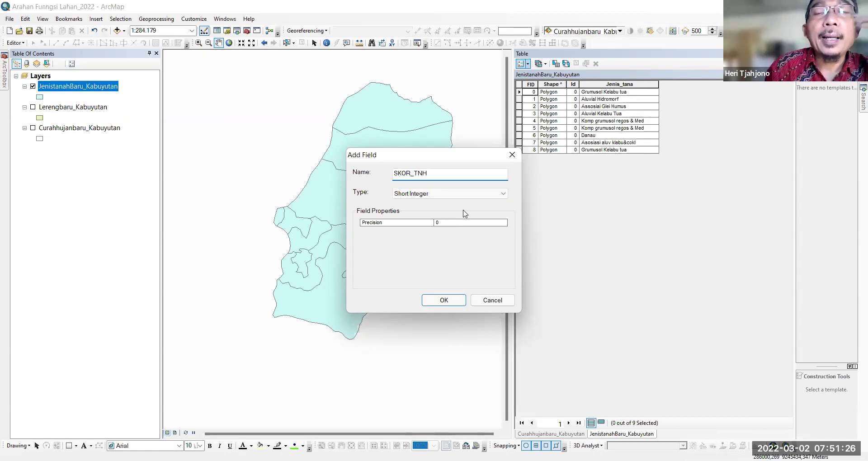
left_click(504, 194)
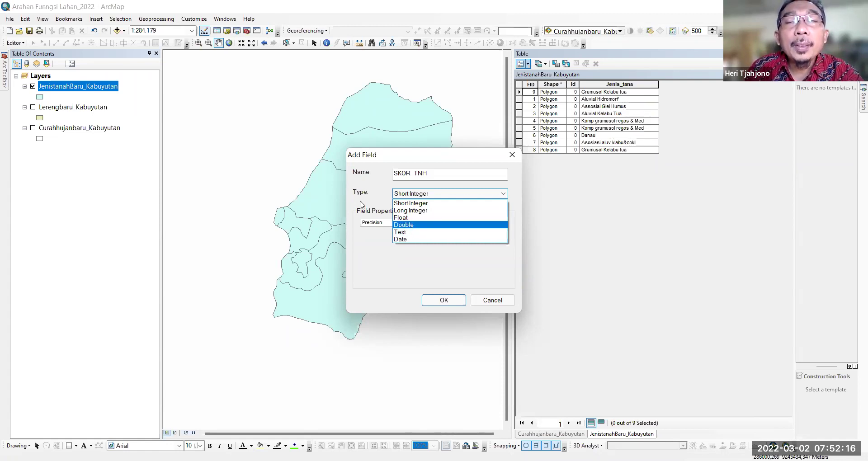
left_click(413, 226)
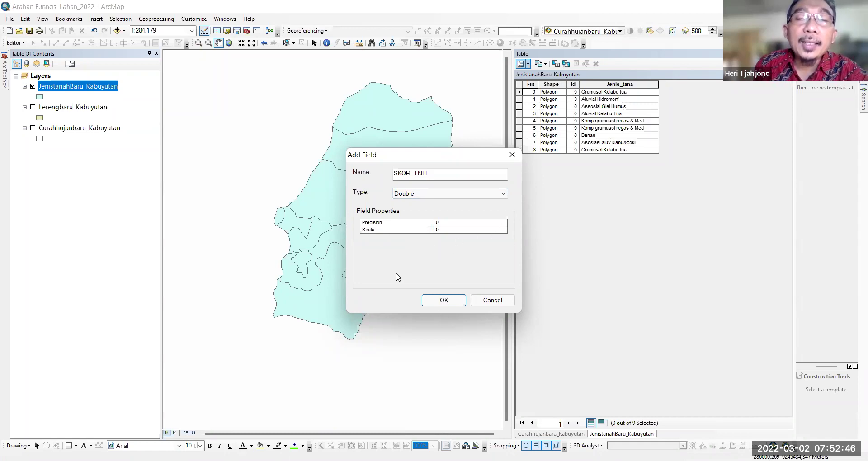
left_click(444, 300)
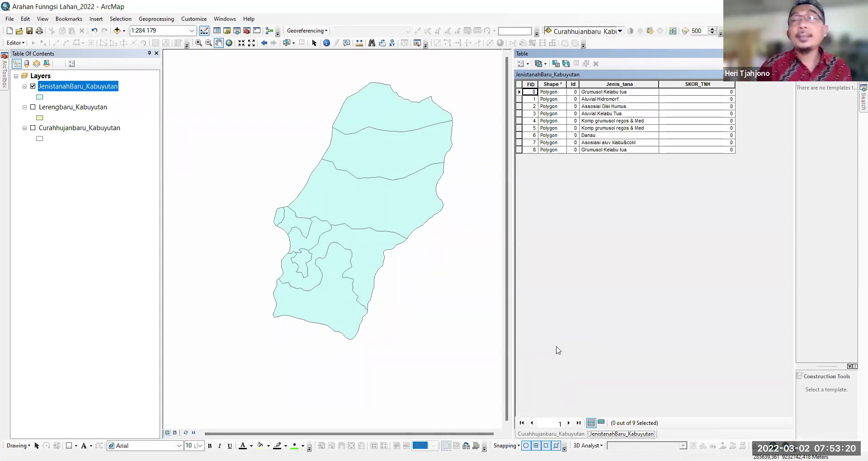
Step: Start an edit session and set SKOR_TNH to 60 for the Grumusol Kelabu tua record with FID 0
left_click(675, 95)
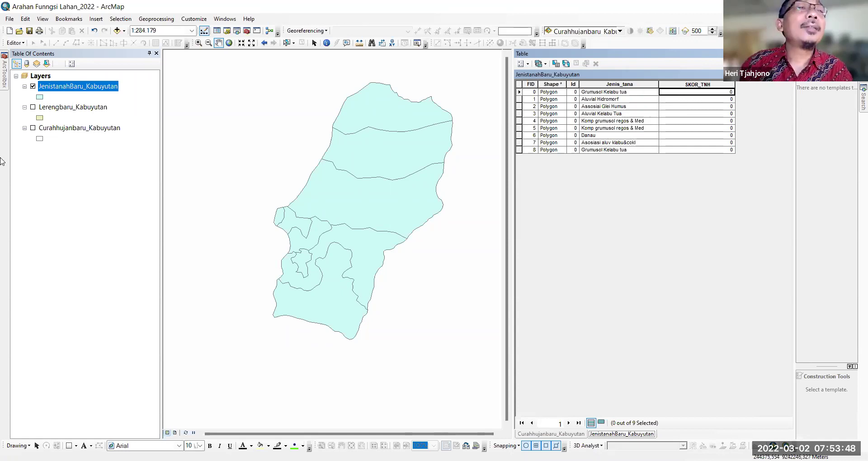
left_click(24, 43)
left_click(20, 52)
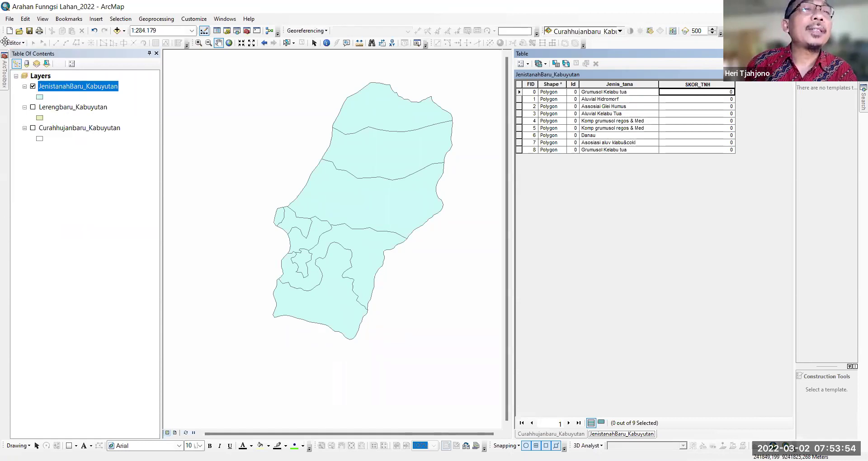
left_click(23, 43)
left_click(19, 51)
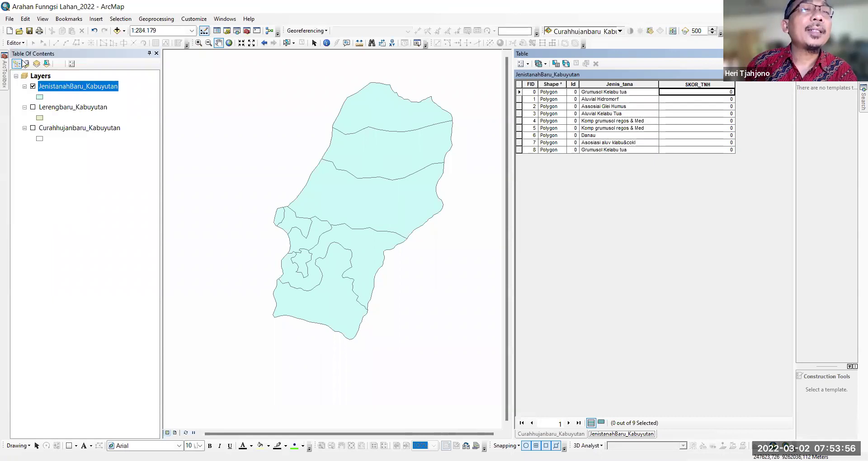
left_click(17, 43)
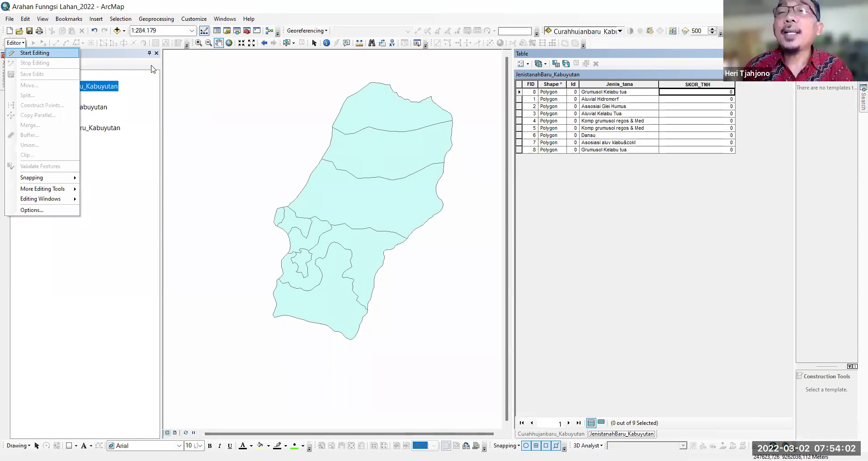
key("Return")
left_click(690, 92)
type("60")
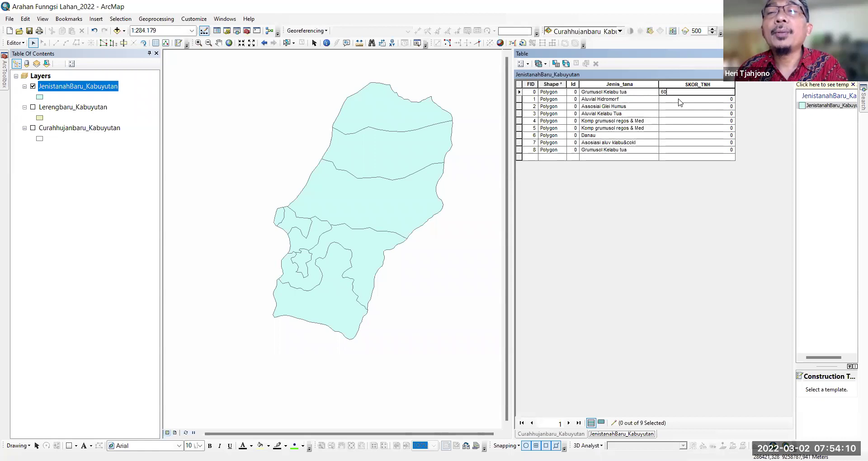
Step: Set SKOR_TNH to 15 for the Aluvial Hidromorf, Assosiai Glei Humus and Aluvial Kelabu Tua records (FID 1 to 3)
left_click(679, 98)
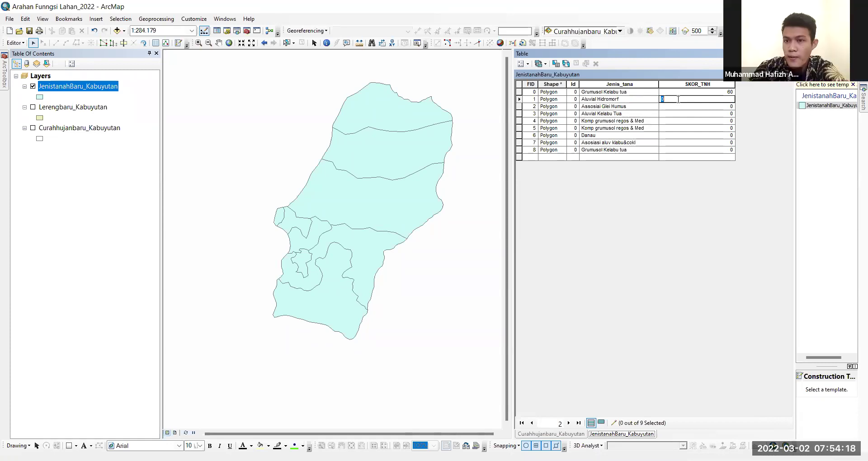
type("15")
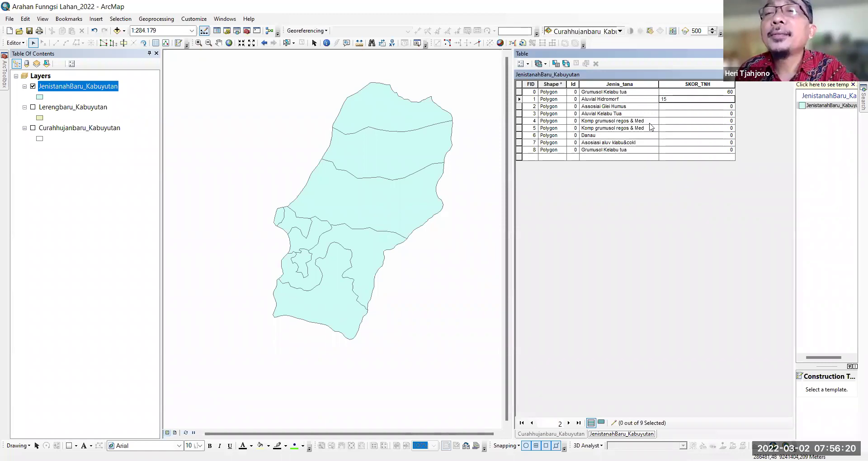
left_click(724, 107)
left_click(720, 108)
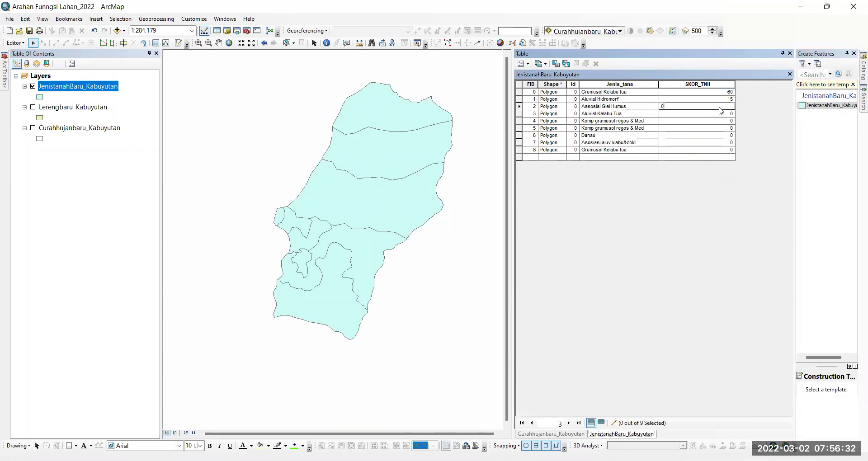
key("BackSpace")
type("15")
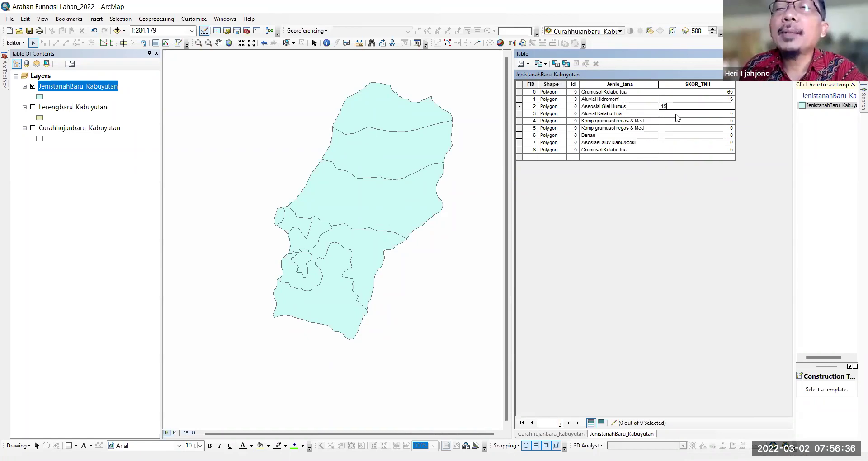
key("Return")
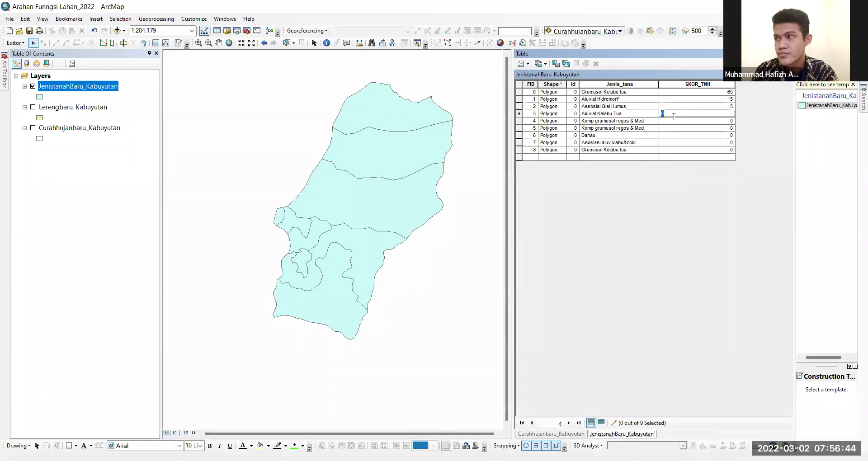
type("15")
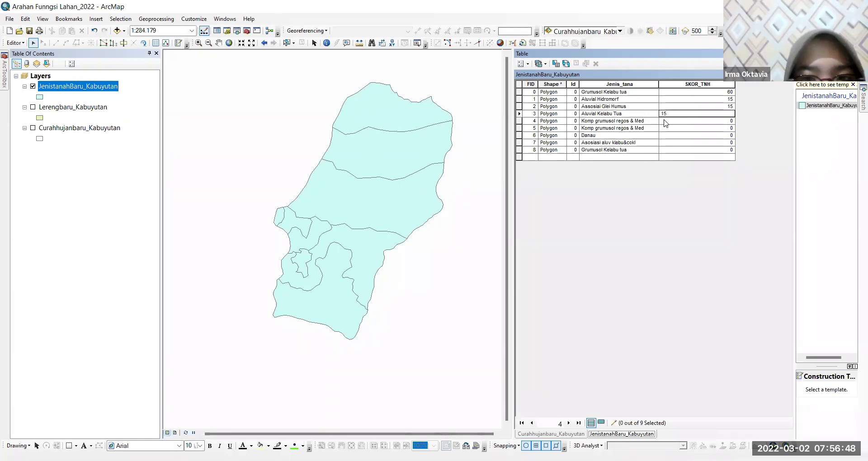
Step: Set SKOR_TNH to 75 for both Komp grumusol regos & Med records (FID 4 and 5)
left_click(665, 122)
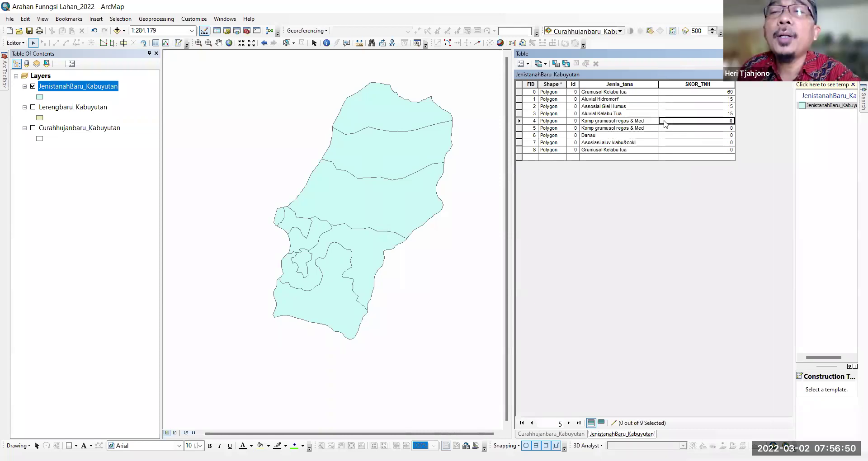
left_click(665, 123)
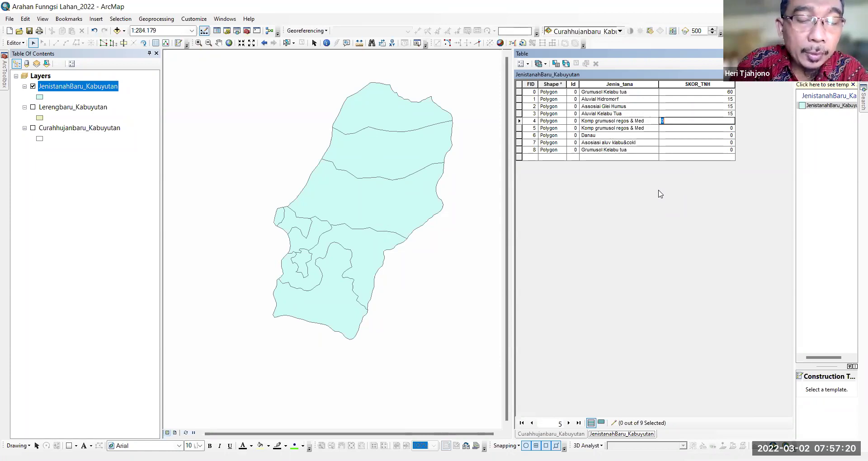
type("5")
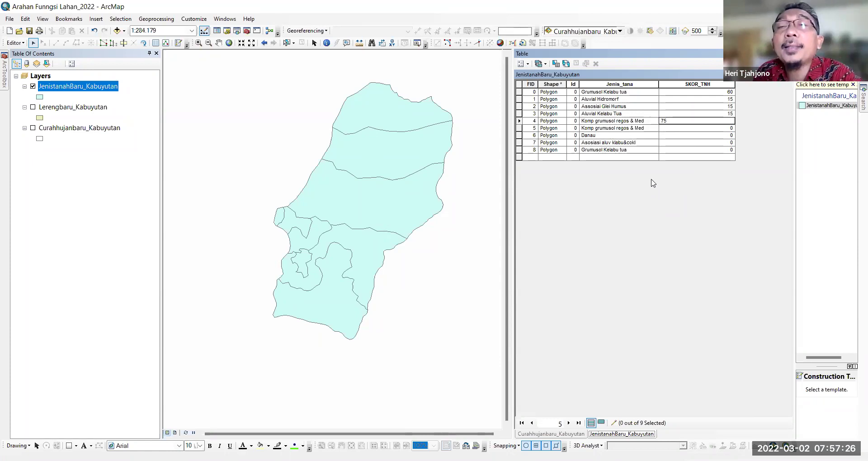
left_click(663, 129)
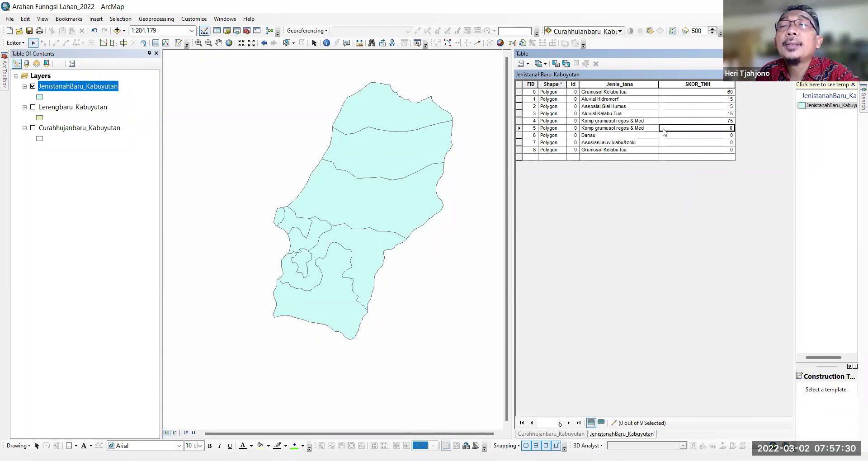
left_click(661, 128)
double_click(662, 129)
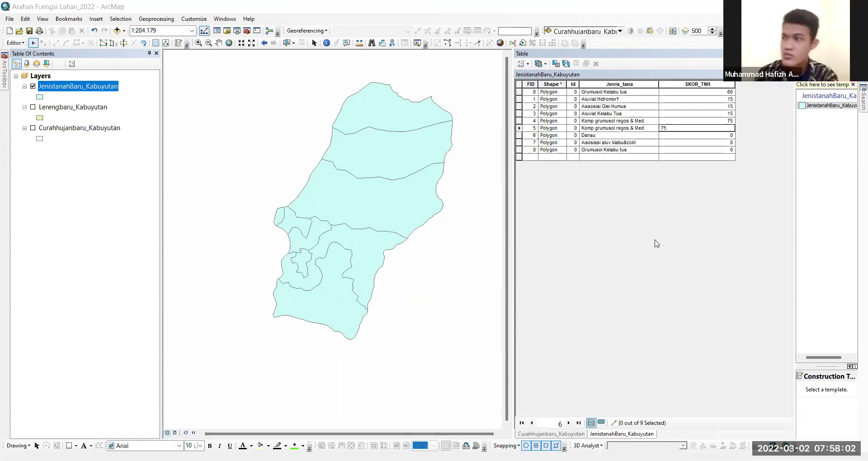
Step: Set SKOR_TNH to 9 for Danau, 15 for Asosiasi aluv klabu&cokl and 60 for the Grumusol Kelabu tua record with FID 8
left_click(675, 135)
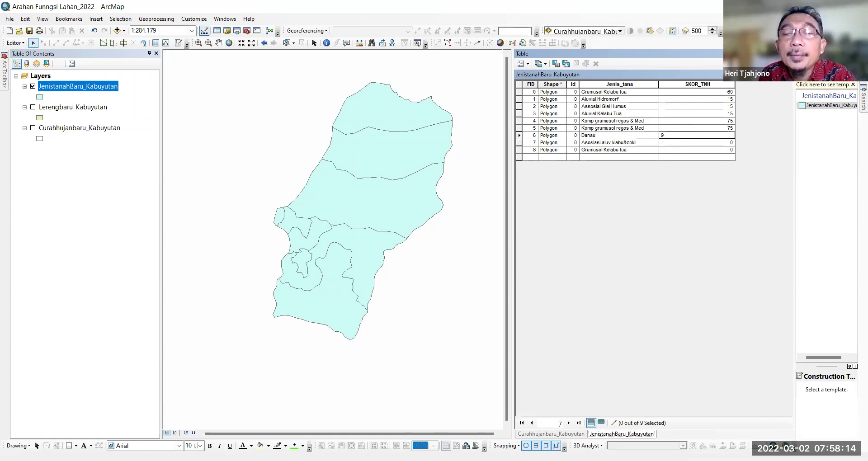
left_click(719, 143)
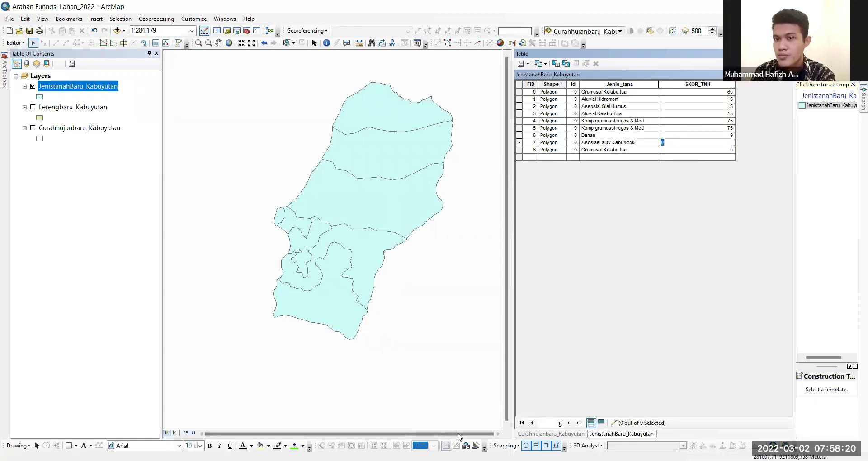
type("15")
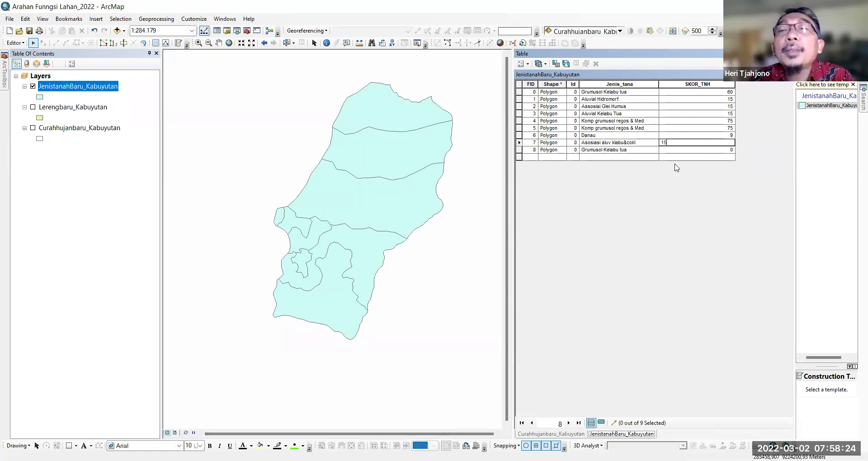
left_click(667, 151)
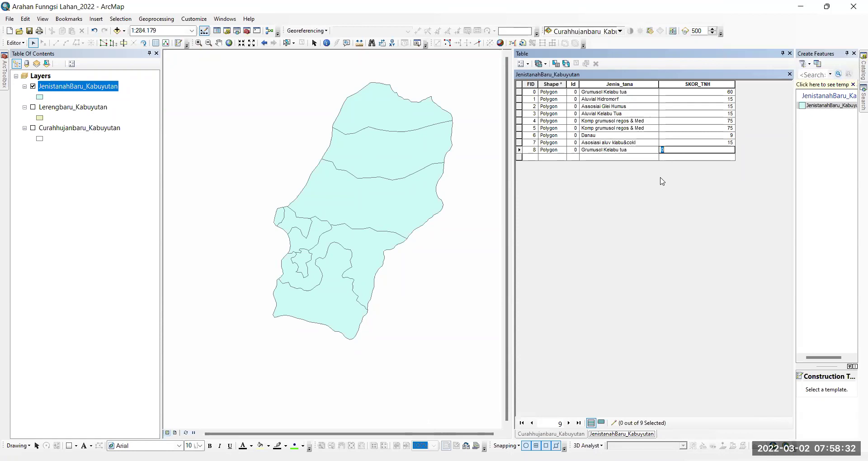
type("60")
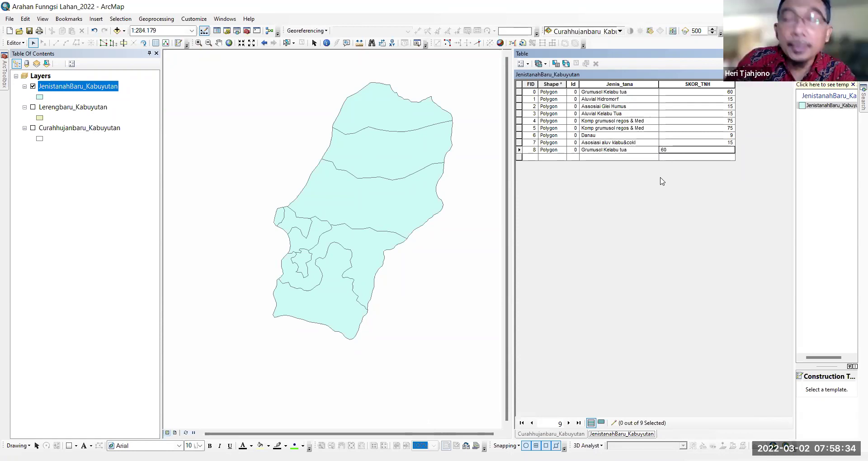
left_click(683, 135)
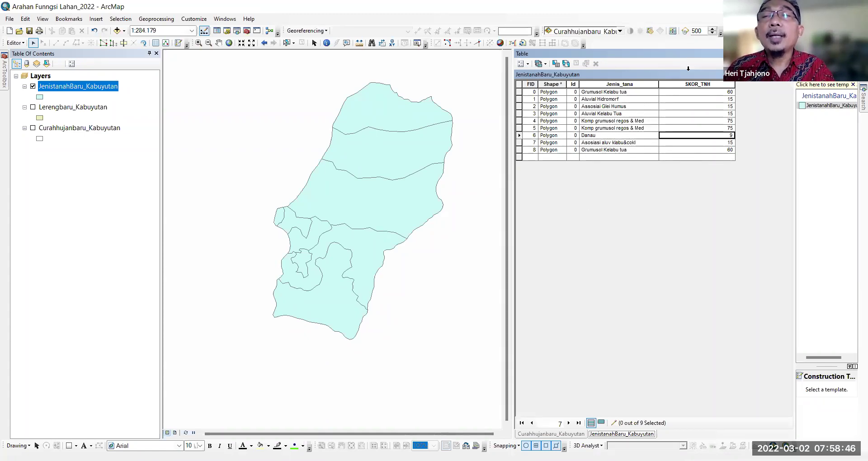
left_click(528, 66)
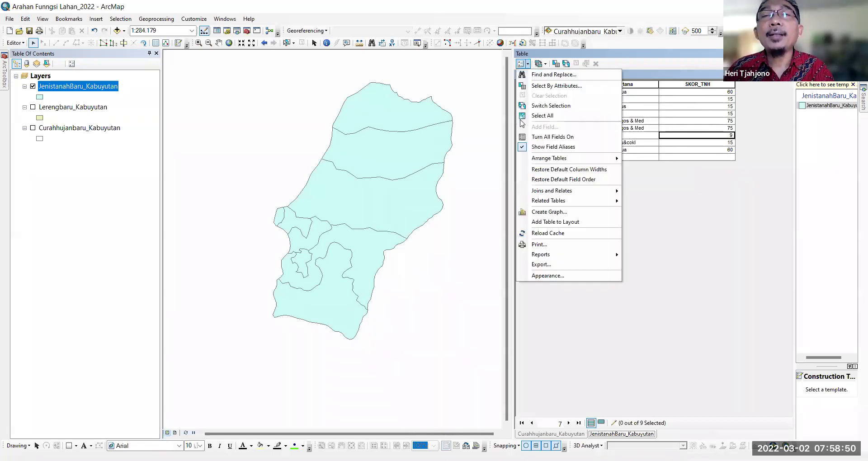
left_click(678, 239)
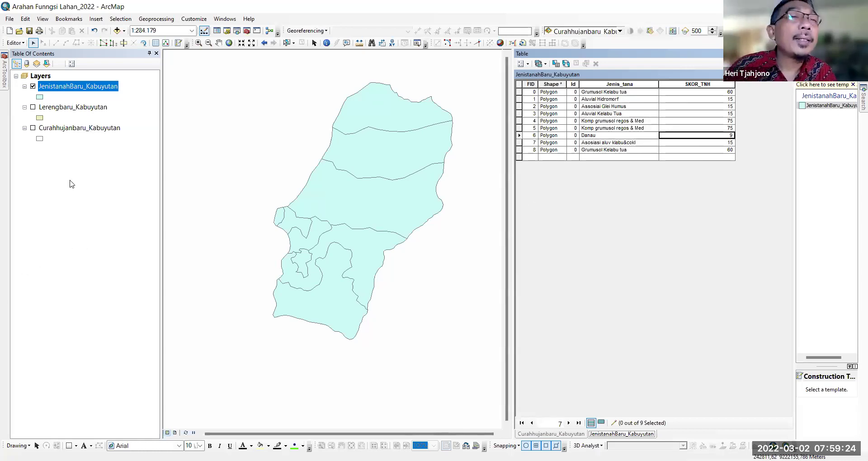
Step: Hide the JenistanahBaru_Kabuyutan layer, show Lerengbaru_Kabuyutan instead and open its attribute table
left_click(33, 86)
left_click(33, 108)
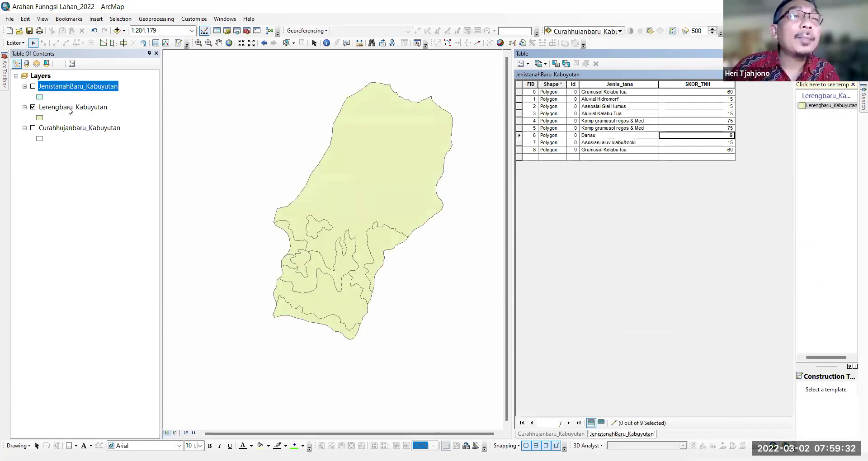
right_click(70, 109)
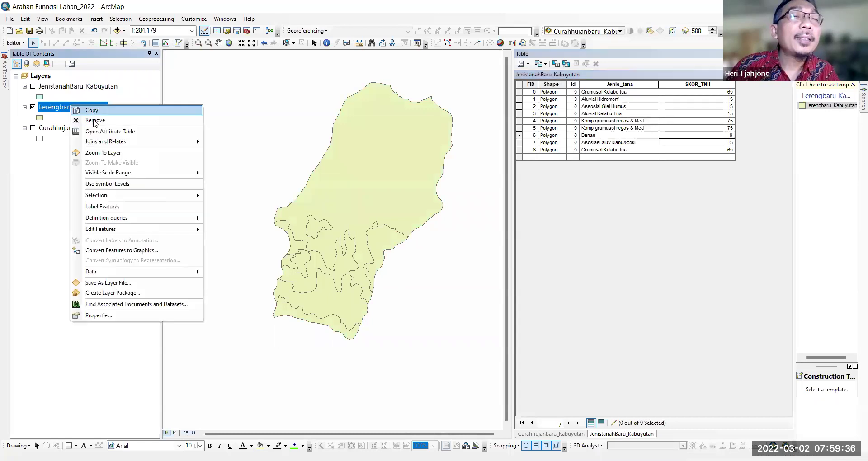
left_click(52, 109)
right_click(51, 108)
key("Escape")
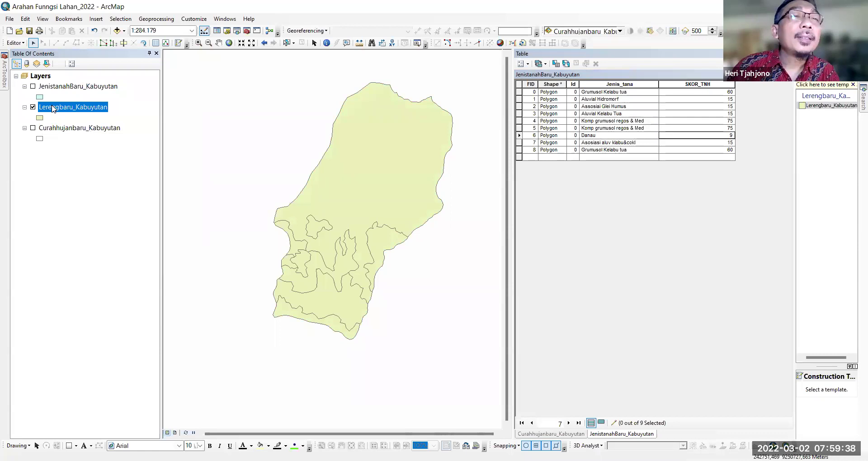
right_click(52, 108)
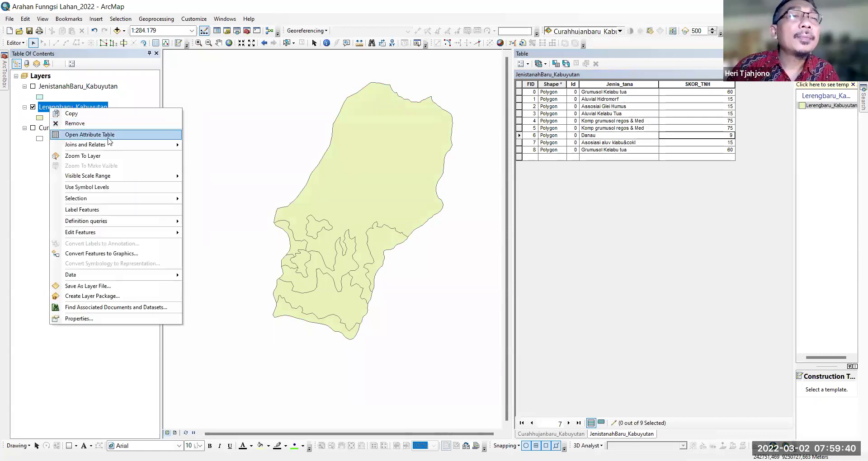
left_click(103, 134)
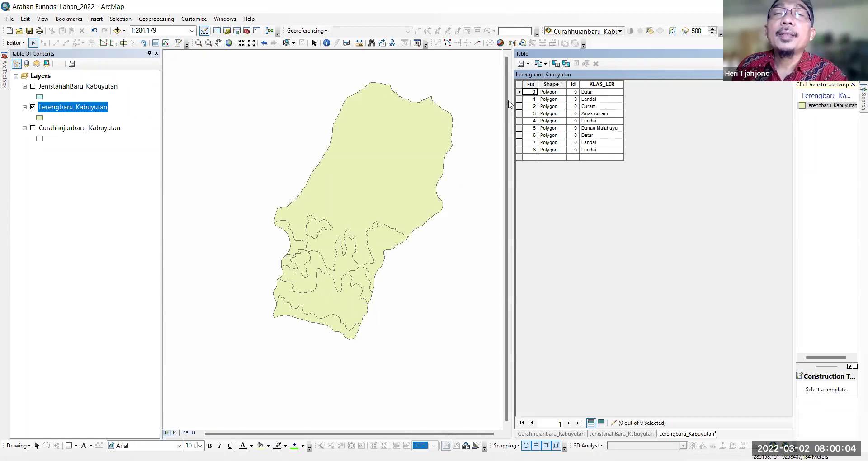
Step: Stop the running edit session so that a field can be added to the Lerengbaru_Kabuyutan table
left_click(527, 66)
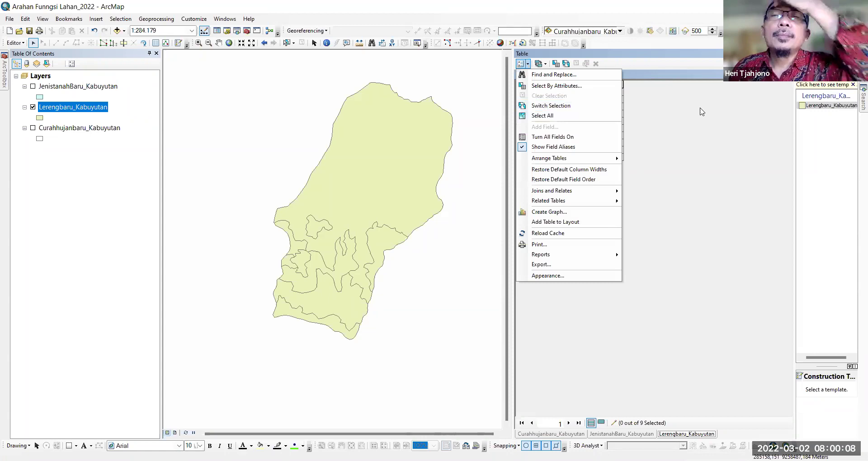
left_click(656, 170)
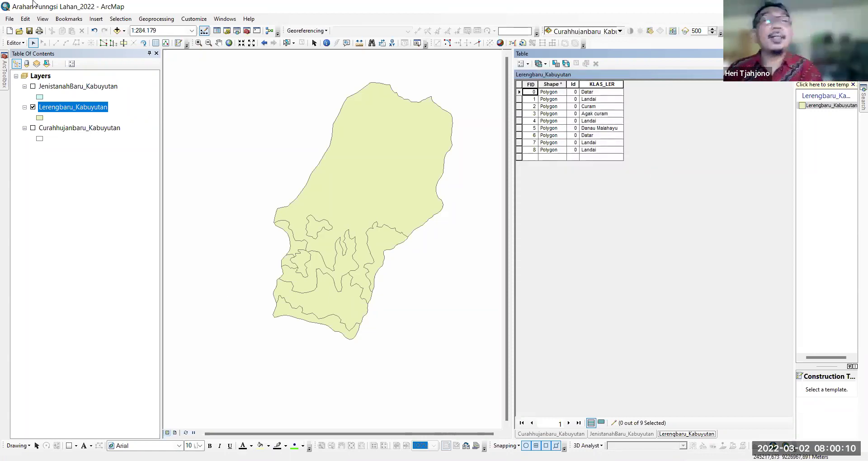
left_click(24, 44)
left_click(35, 67)
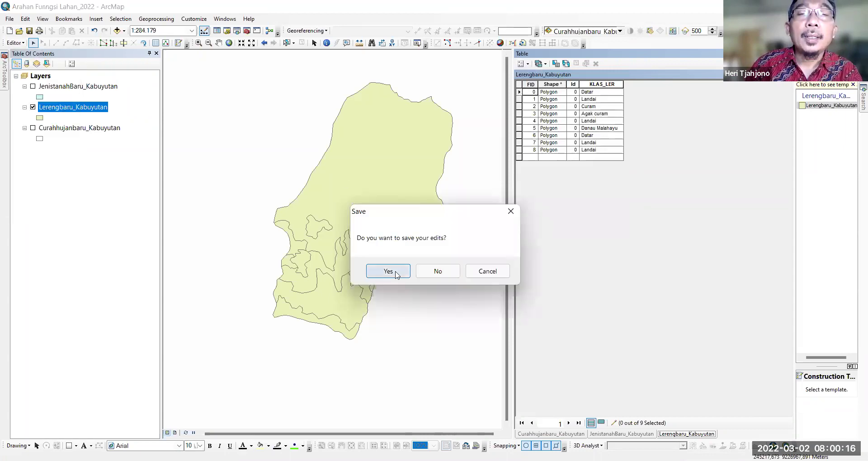
left_click(455, 269)
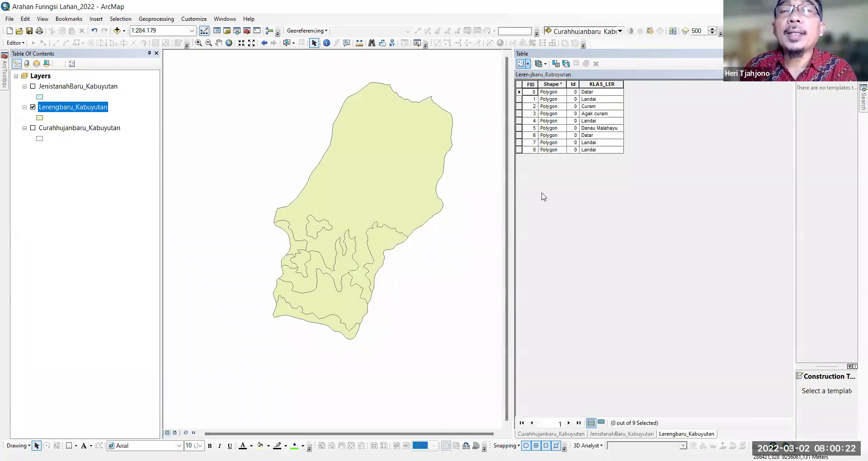
Step: Add a field named SKOR_LR of type Double to the Lerengbaru_Kabuyutan attribute table
left_click(523, 63)
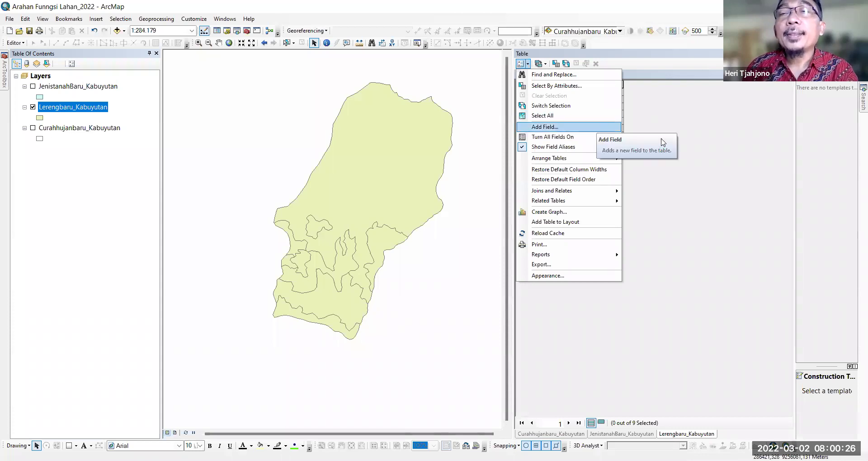
left_click(624, 100)
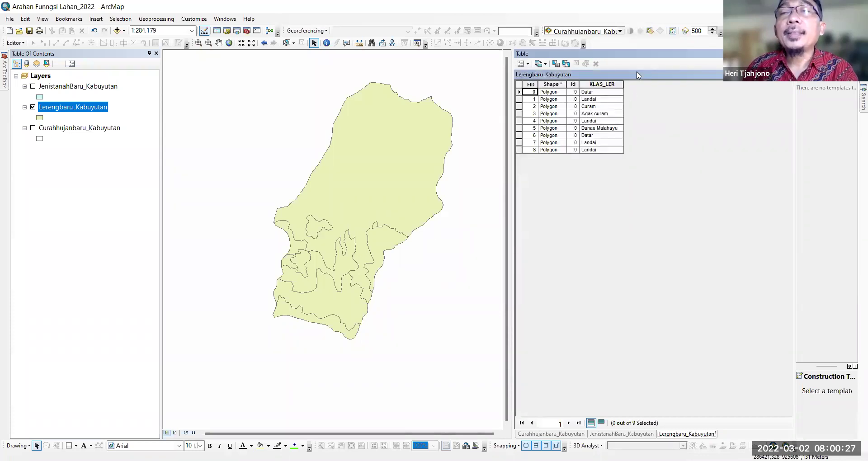
left_click(528, 66)
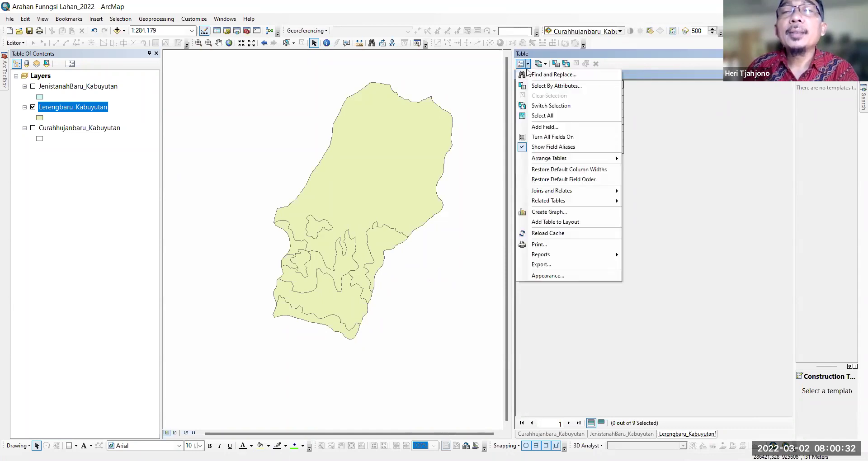
left_click(556, 128)
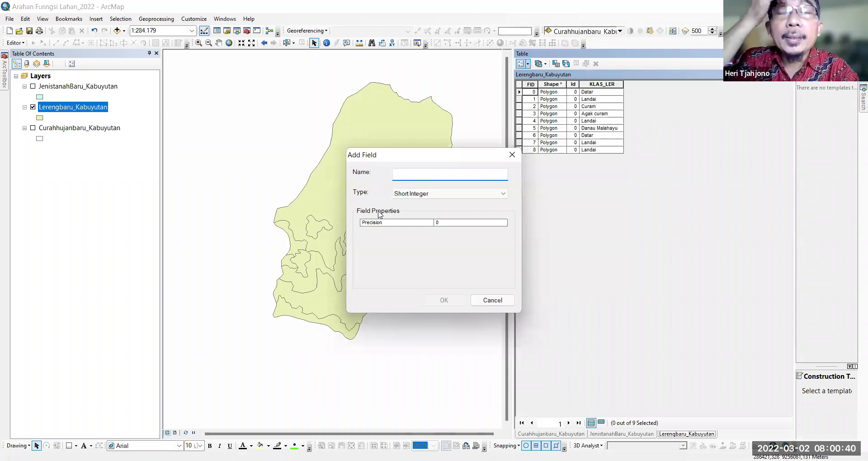
type("SKOR_LERE")
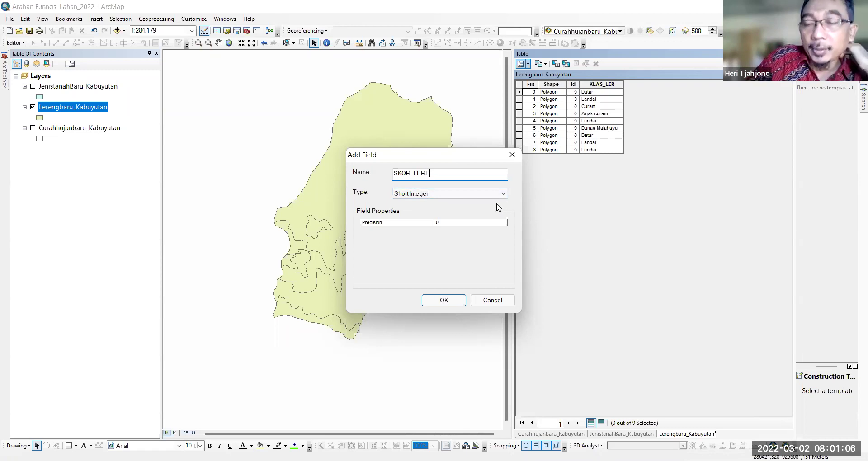
key("BackSpace")
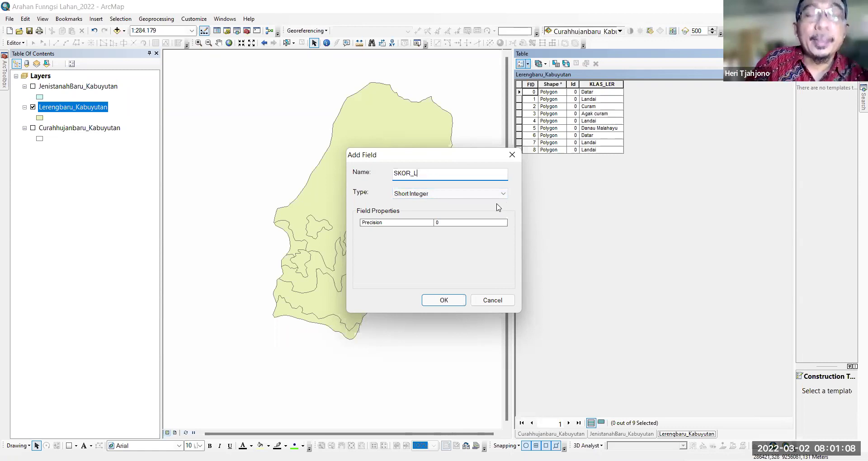
key("BackSpace")
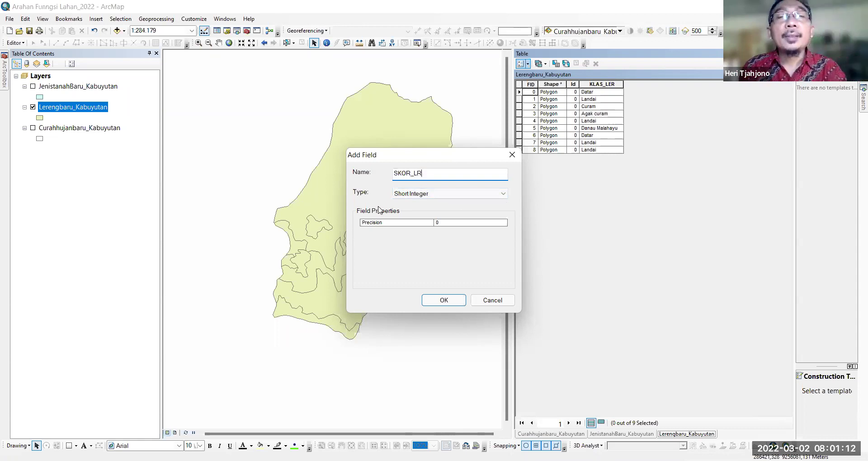
left_click(503, 196)
left_click(430, 225)
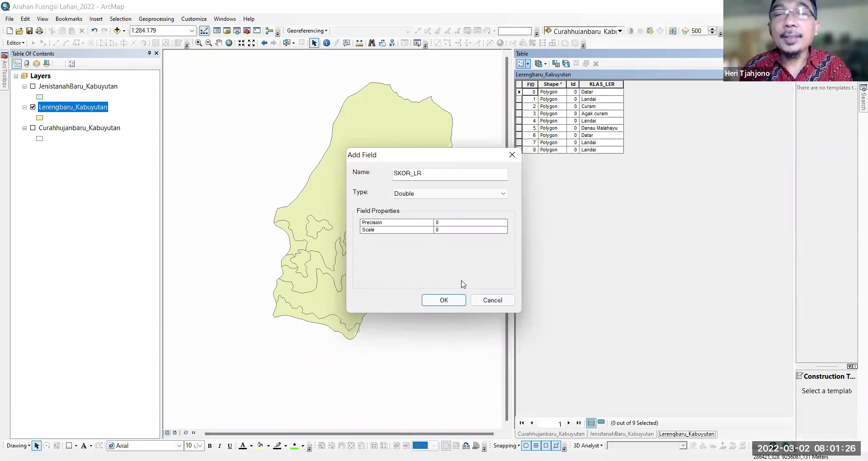
left_click(451, 306)
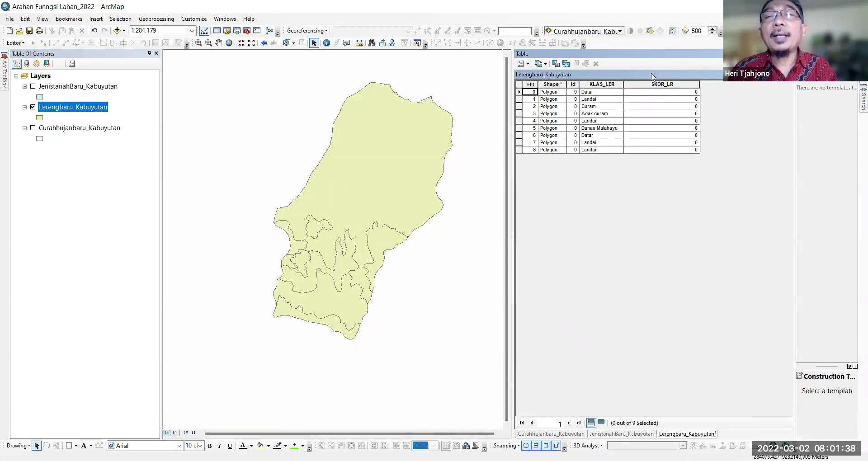
Step: Start an edit session and set SKOR_LR to 20 for the Datar record with FID 0
left_click(636, 94)
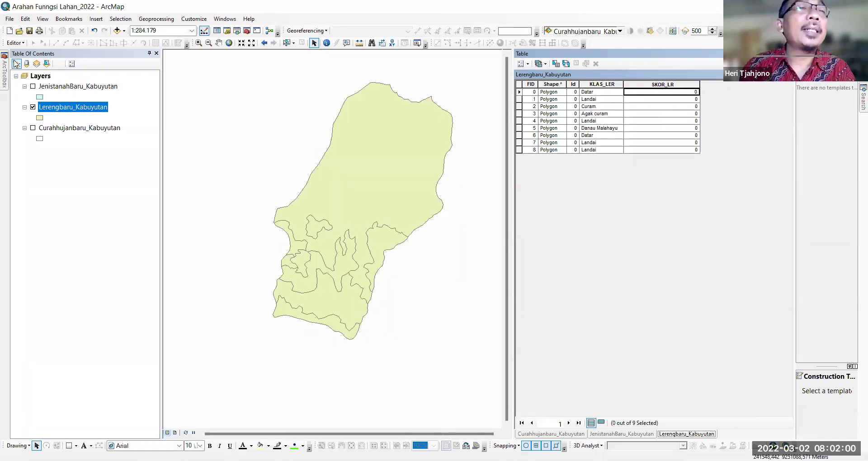
left_click(23, 43)
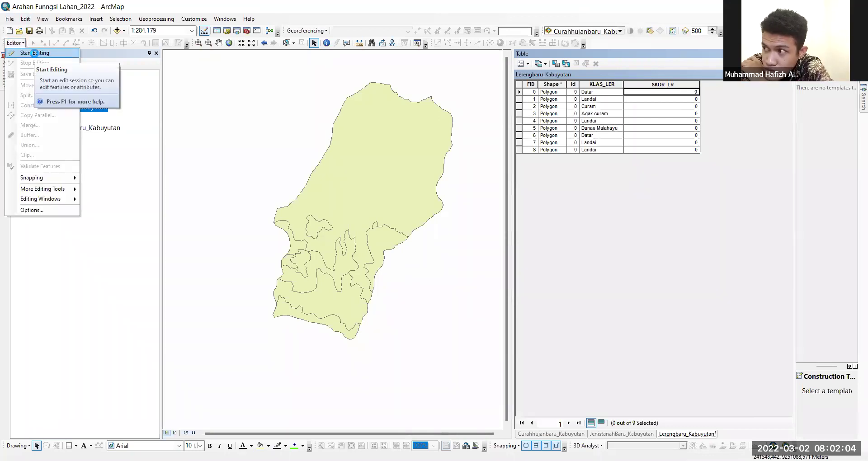
left_click(33, 53)
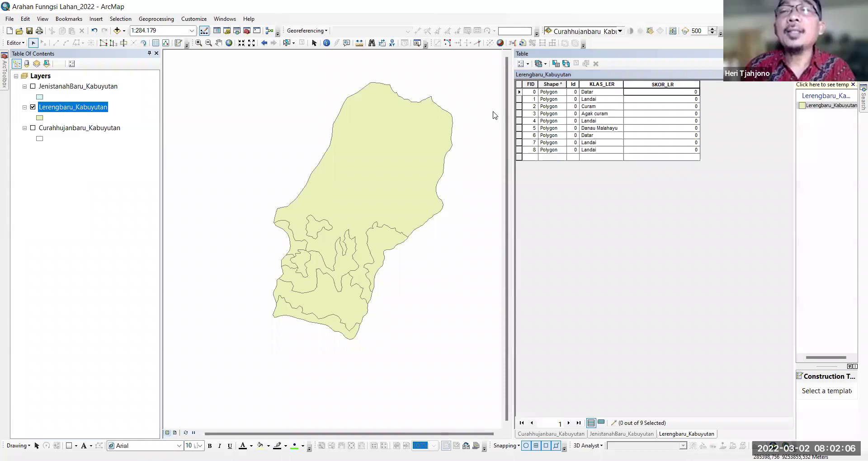
left_click(681, 92)
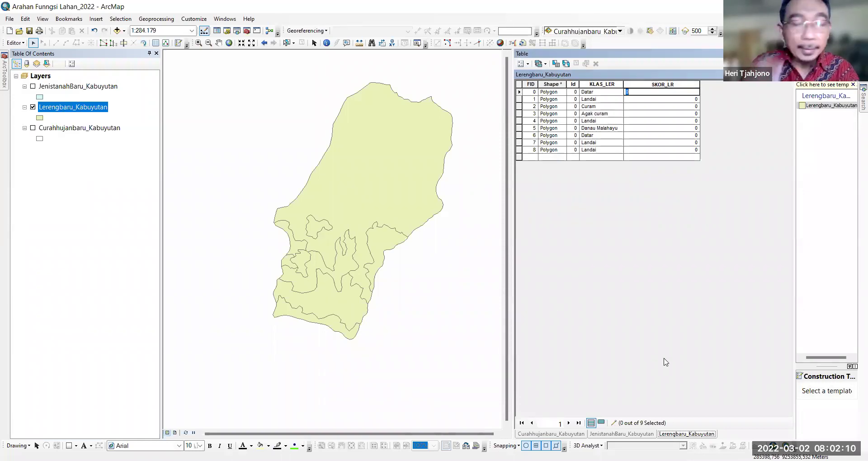
type("20")
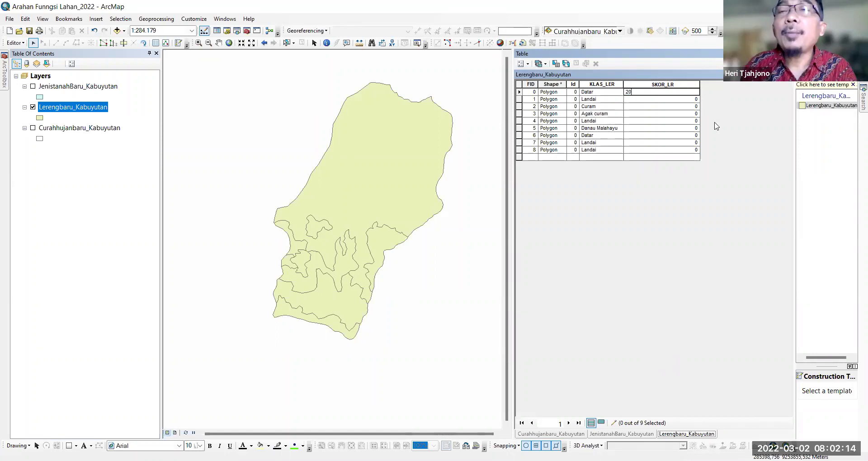
Step: Set SKOR_LR to 40 for Landai, 80 for Curam, 60 for Agak curam and 40 for the next Landai record (FID 1 to 4)
left_click(694, 100)
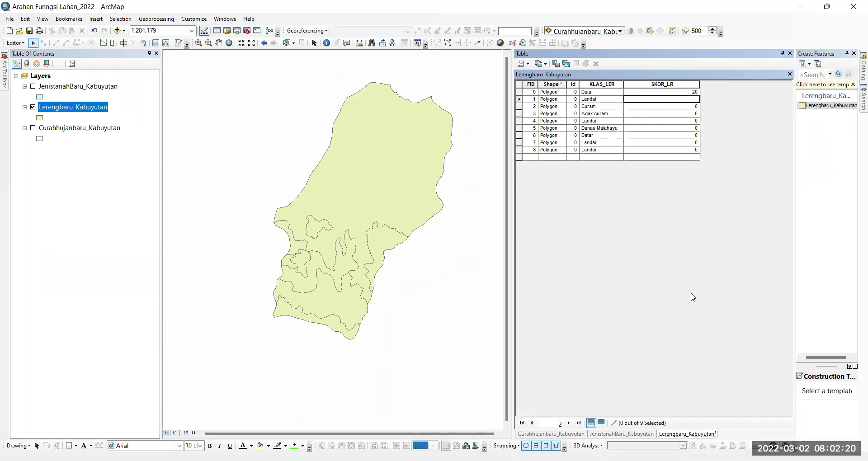
type("0")
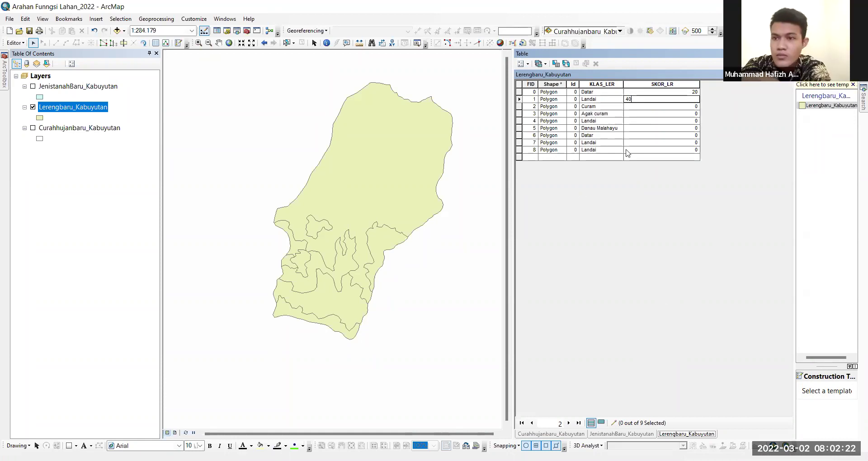
key("Return")
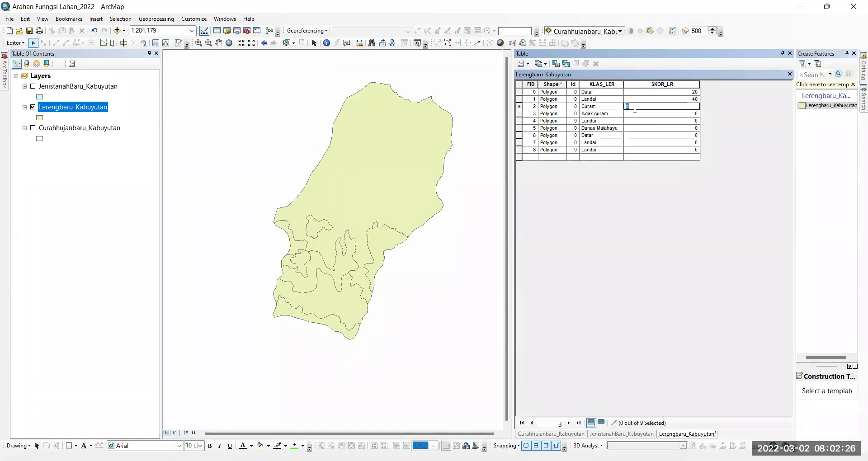
type("80")
key("Return")
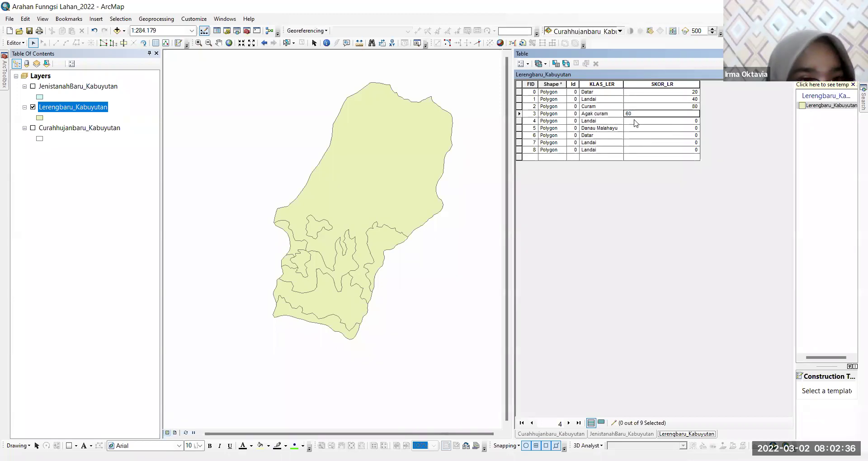
key("Return")
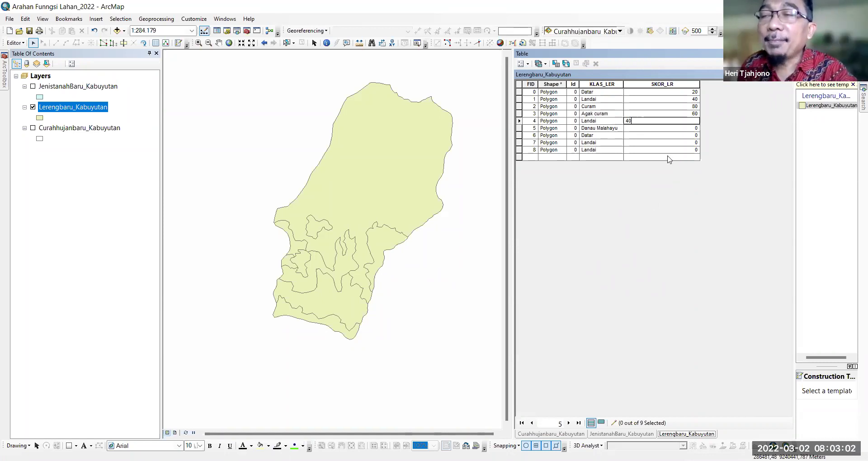
Step: Set SKOR_LR to 9 for the Danau Malahayu record and 20 for the Datar record with FID 6
left_click(639, 130)
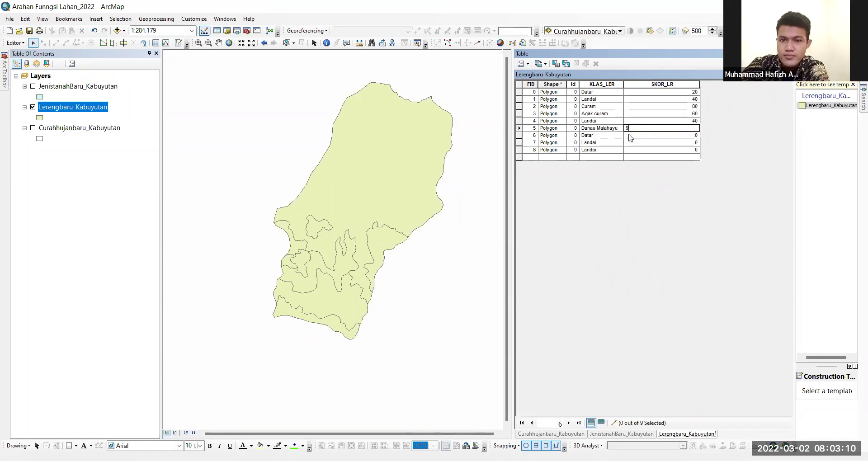
key("Return")
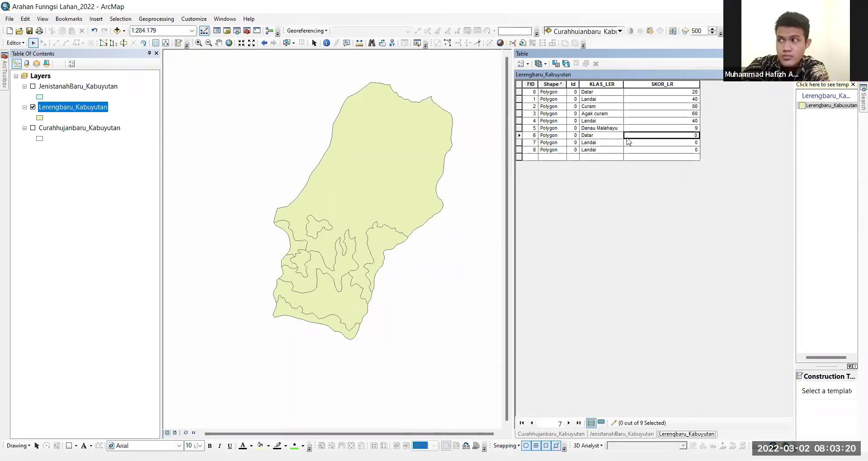
left_click(630, 135)
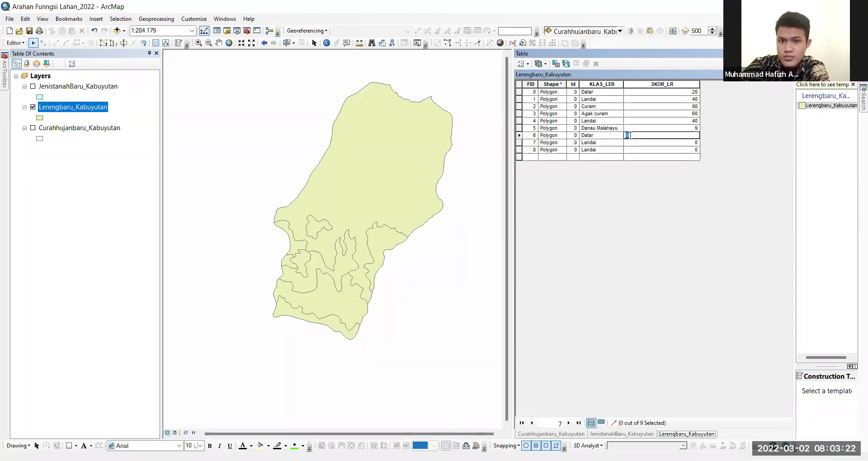
type("20")
Step: Set SKOR_LR to 40 for the last two Landai records (FID 7 and 8)
left_click(631, 143)
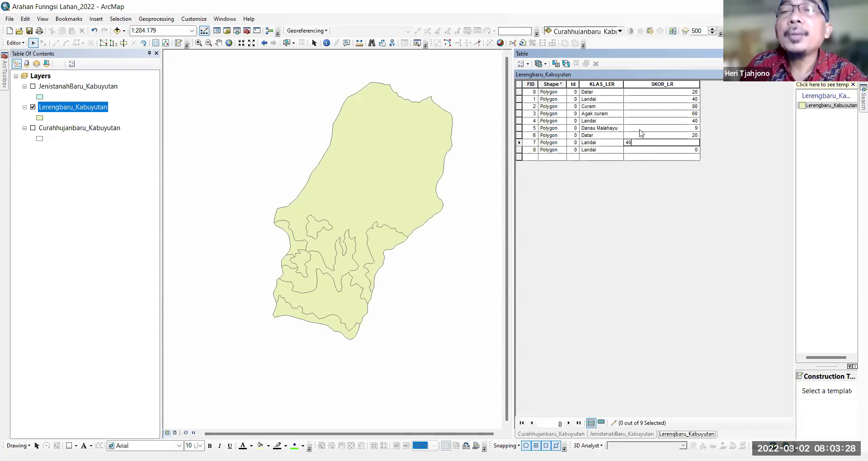
left_click(637, 152)
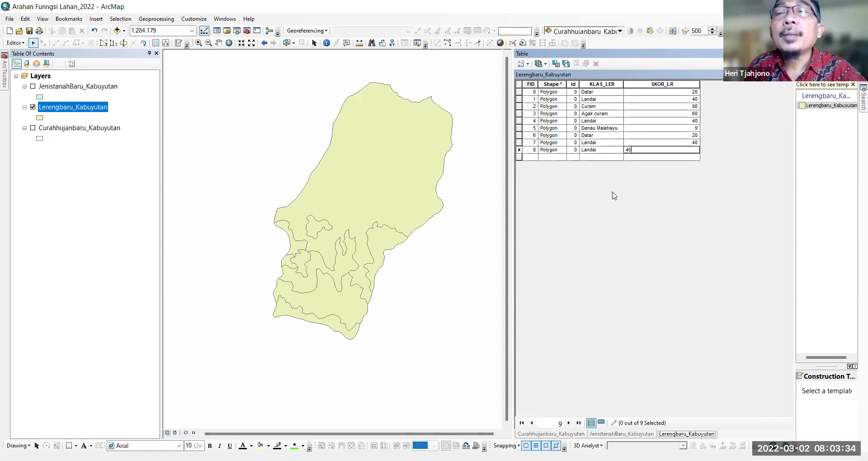
left_click(608, 150)
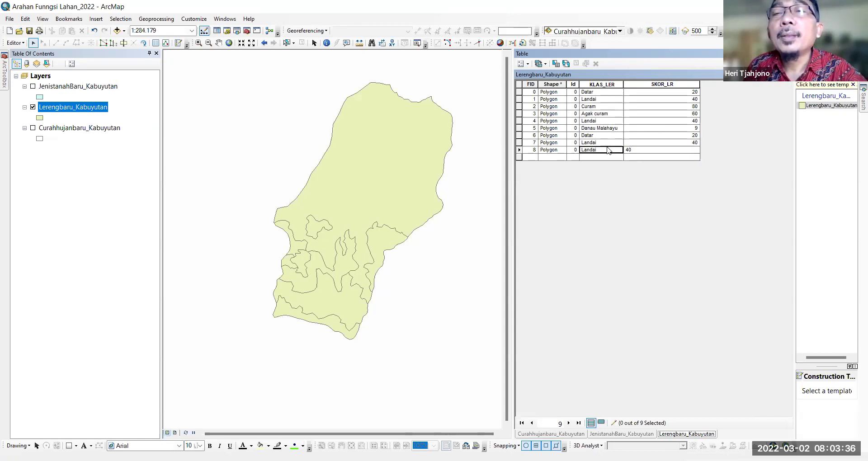
left_click(627, 136)
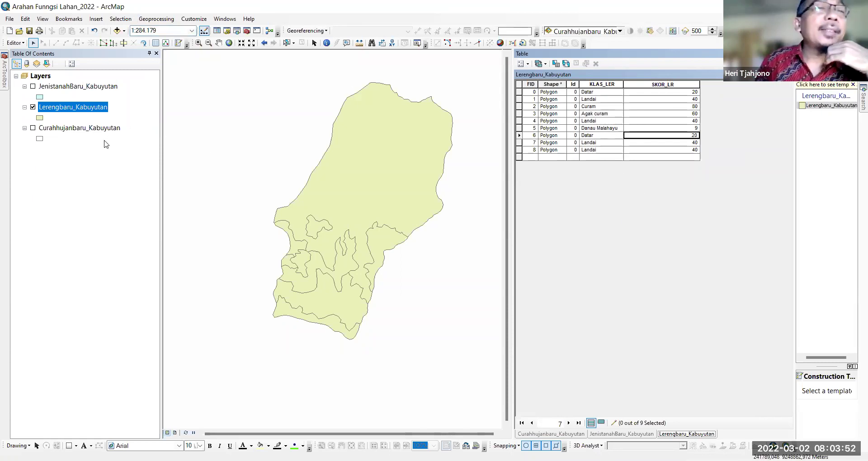
Step: Display only the Curahhujanbaru_Kabuyutan layer, hiding Lerengbaru_Kabuyutan, and open its attribute table
left_click(33, 129)
left_click(33, 107)
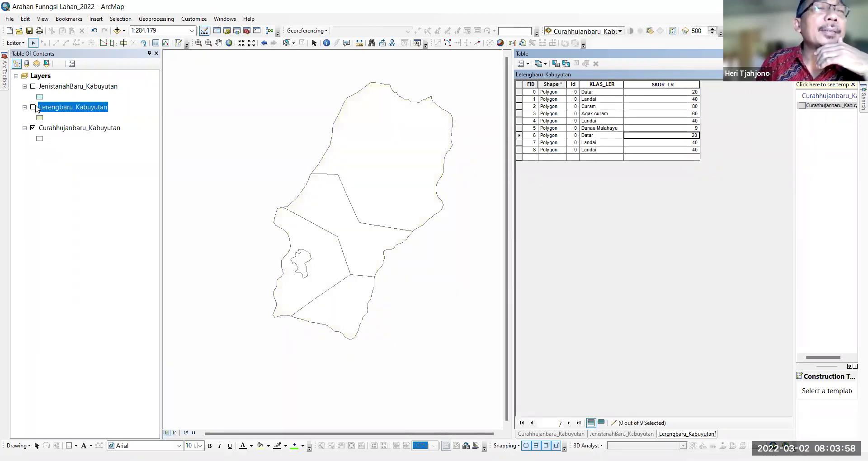
left_click(68, 132)
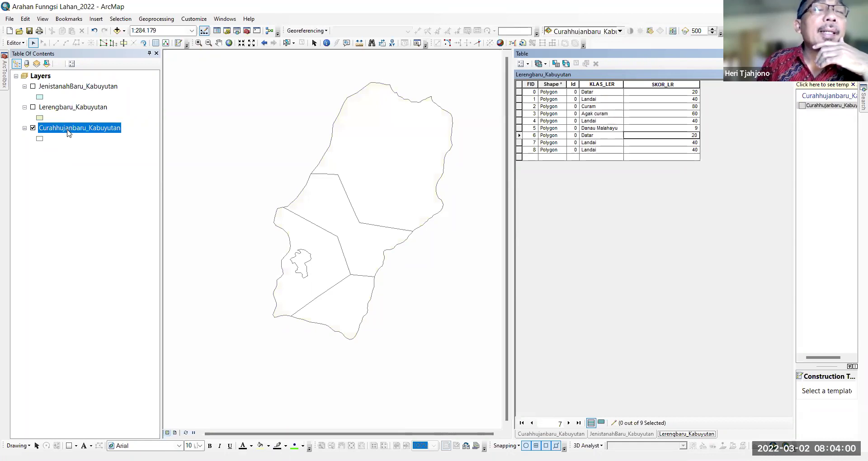
right_click(68, 131)
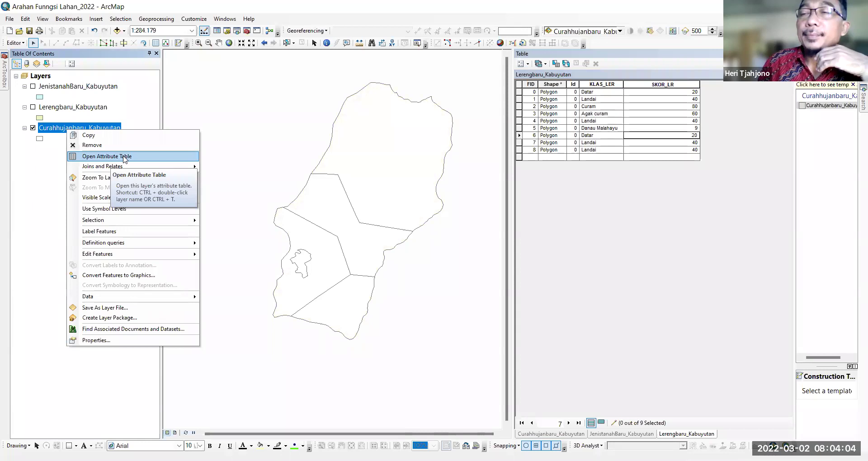
left_click(124, 156)
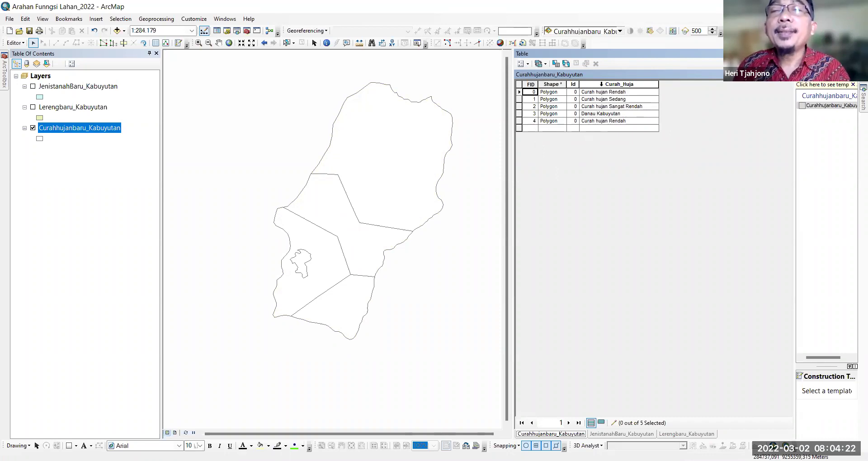
Step: Stop the current edit session and save the edits so that a new field can be added
left_click(528, 65)
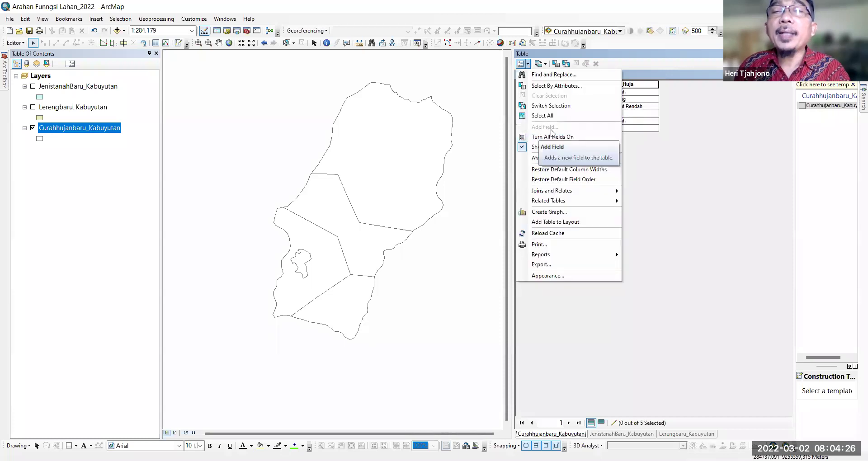
left_click(652, 183)
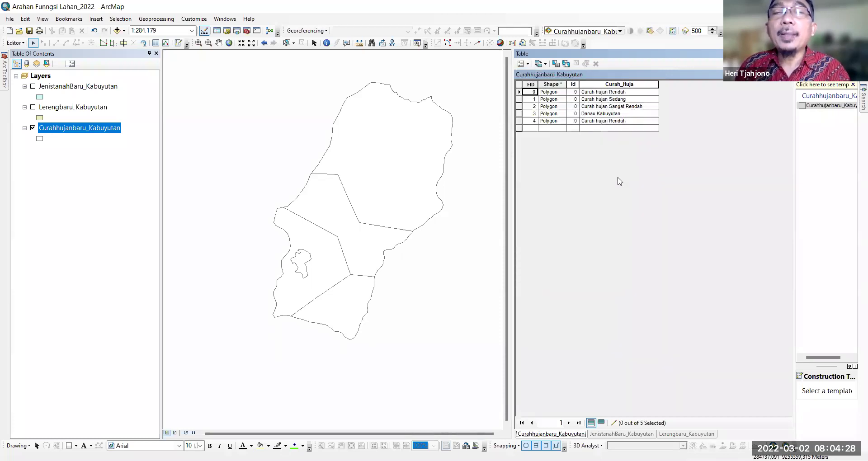
left_click(25, 43)
left_click(40, 67)
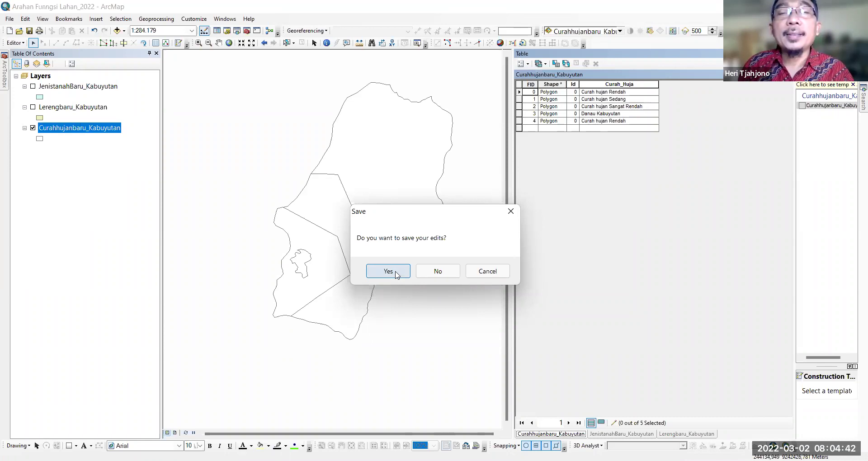
left_click(396, 272)
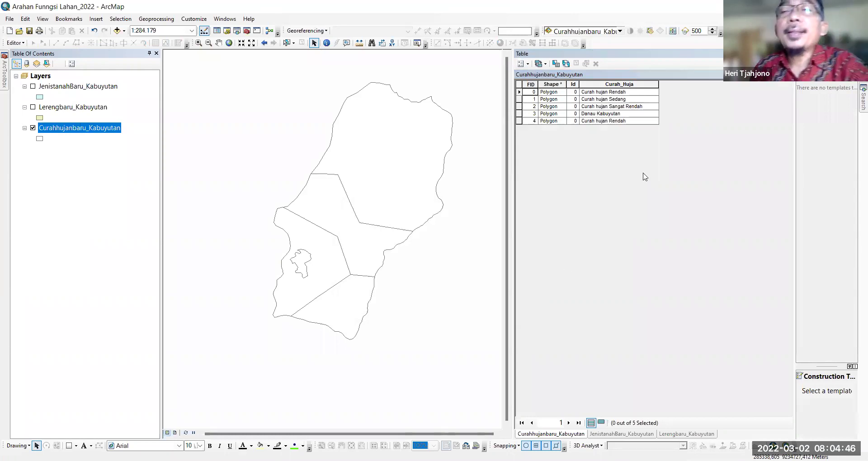
Step: Add a field named SKOR_HJ of type Double to the Curahhujanbaru_Kabuyutan attribute table
left_click(528, 66)
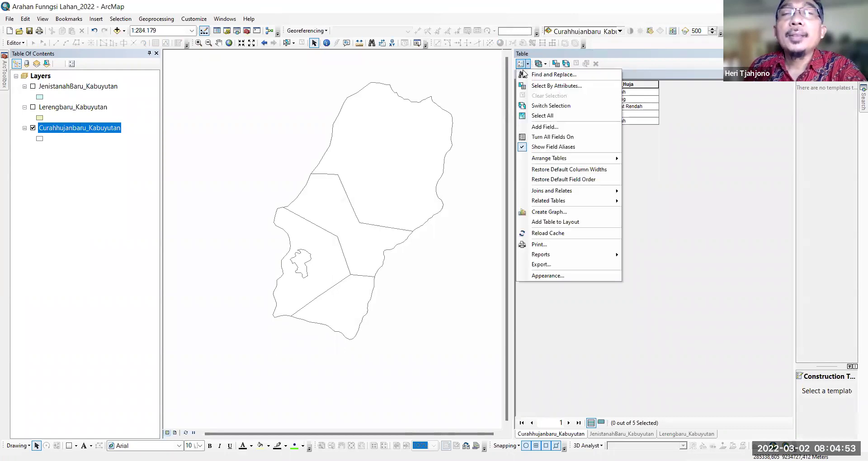
left_click(550, 127)
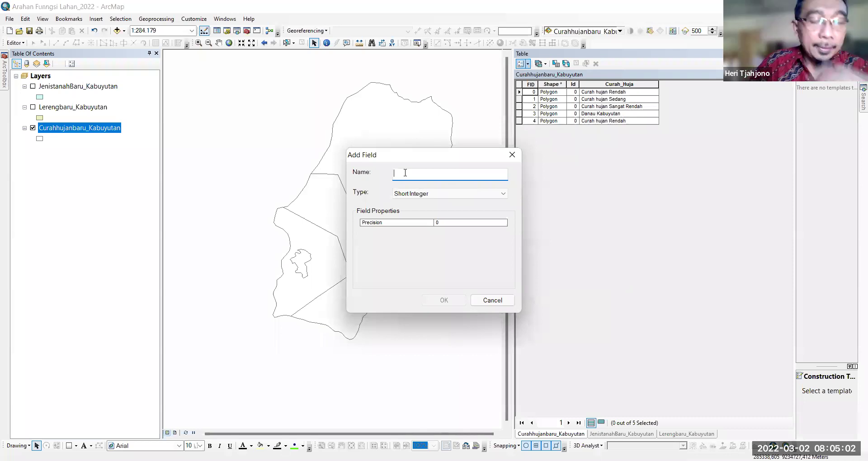
type("SKOR")
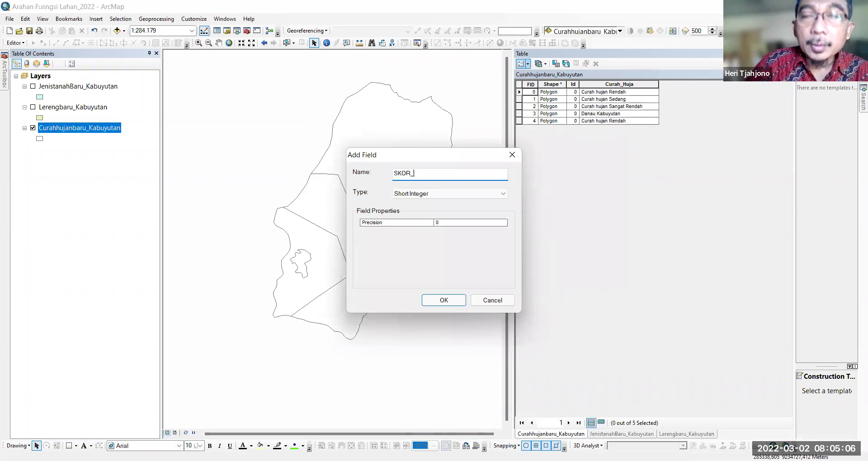
type("_HJ")
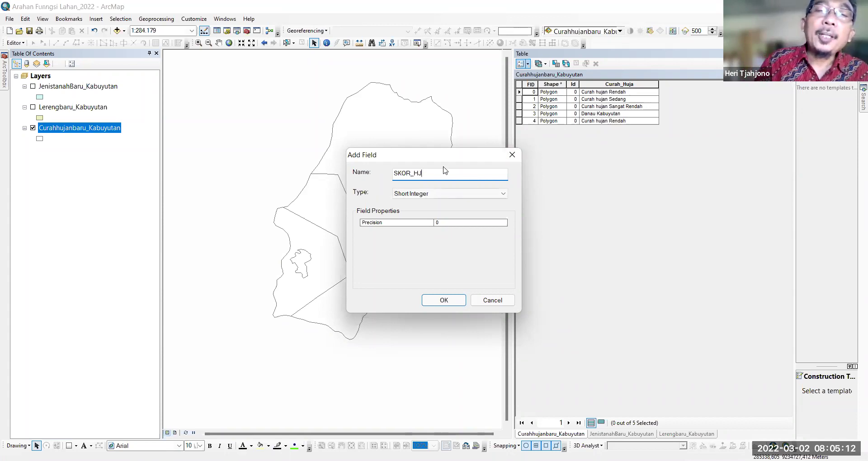
left_click(504, 195)
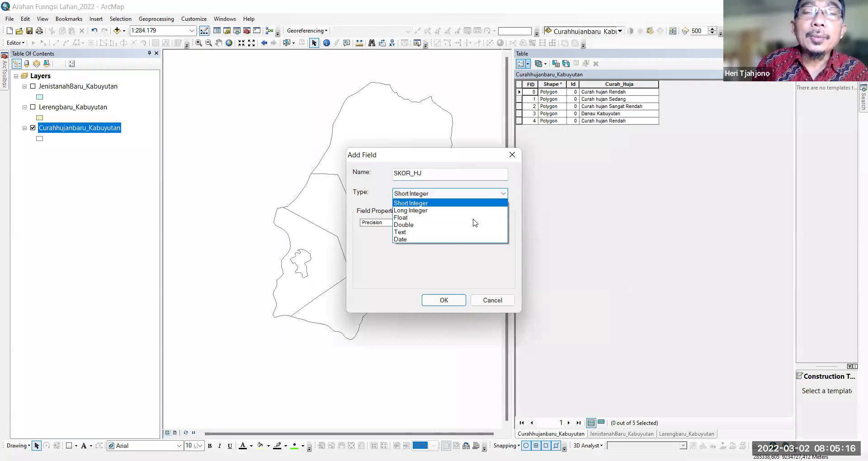
left_click(410, 225)
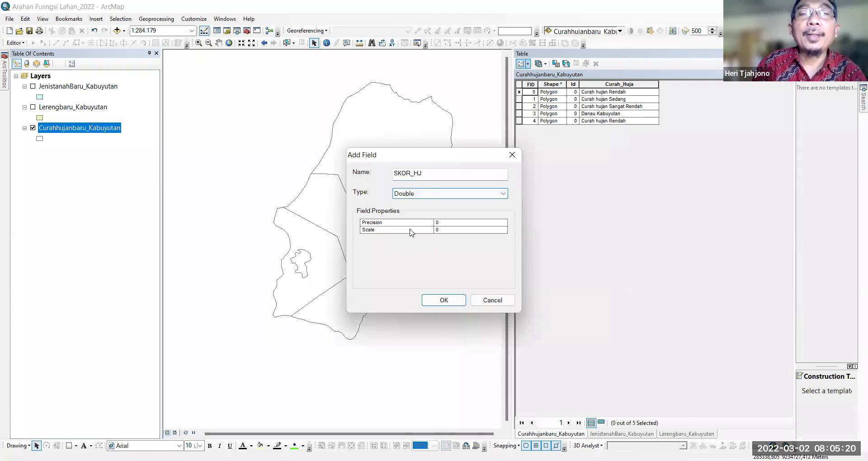
left_click(438, 301)
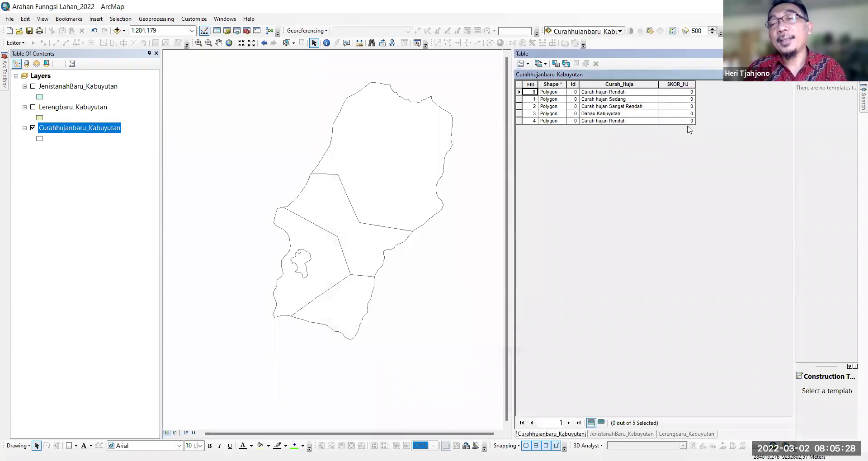
Step: Start an edit session and set SKOR_HJ to 20 for Curah hujan Rendah (FID 0) and 30 for Curah hujan Sedang
left_click(675, 95)
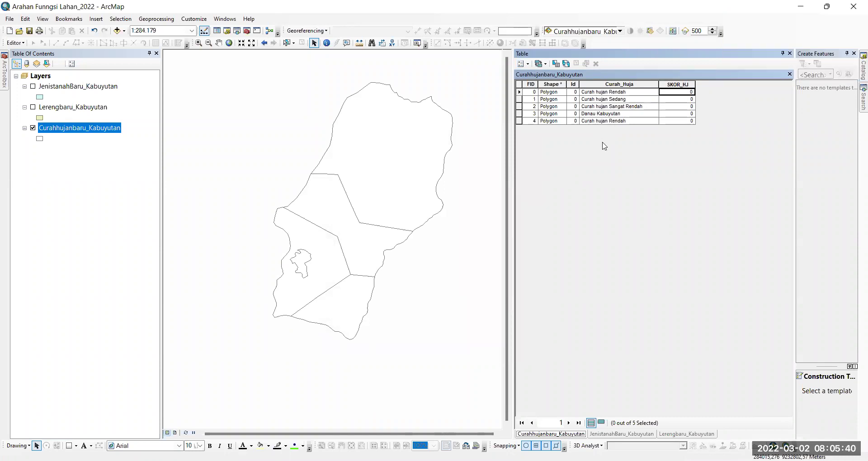
left_click(22, 42)
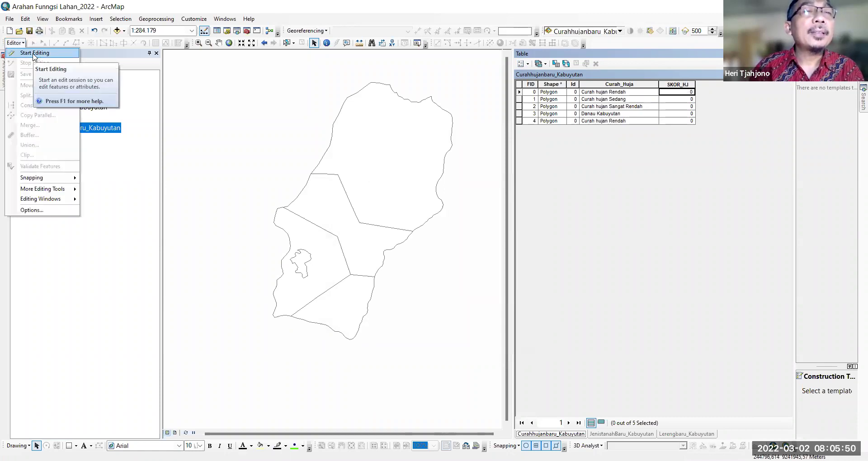
left_click(35, 53)
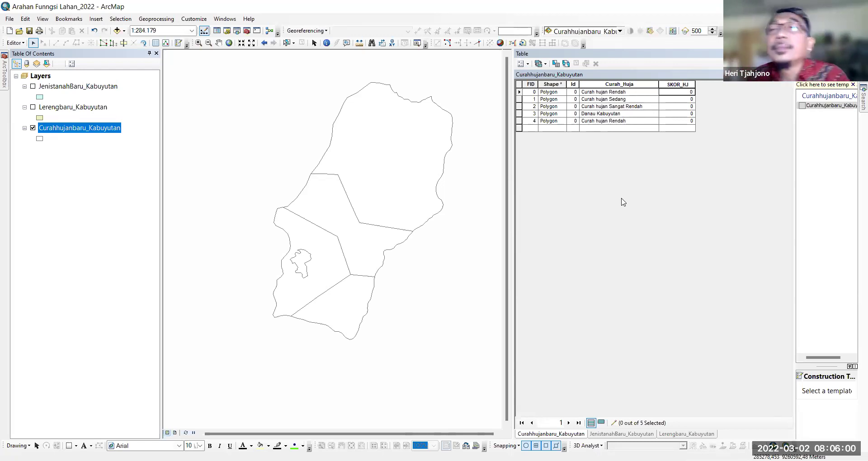
left_click(681, 92)
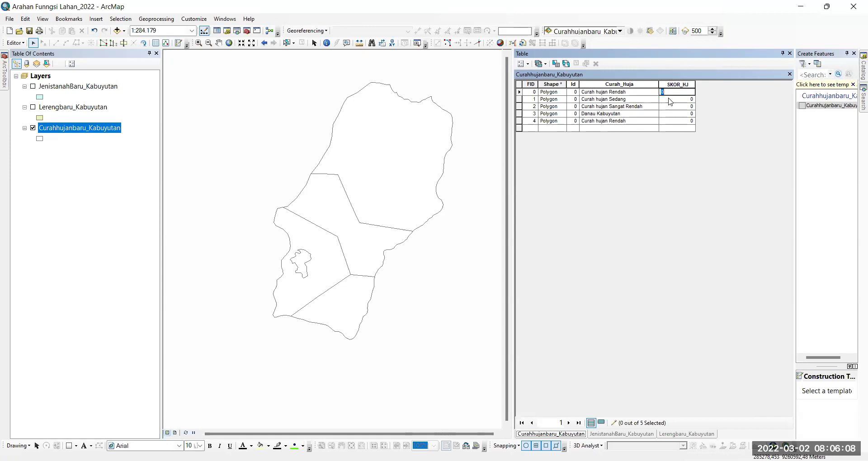
type("20")
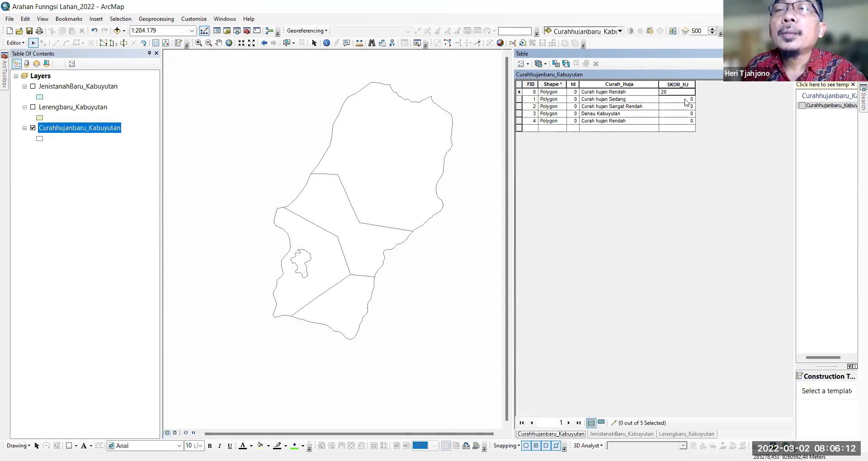
left_click(691, 101)
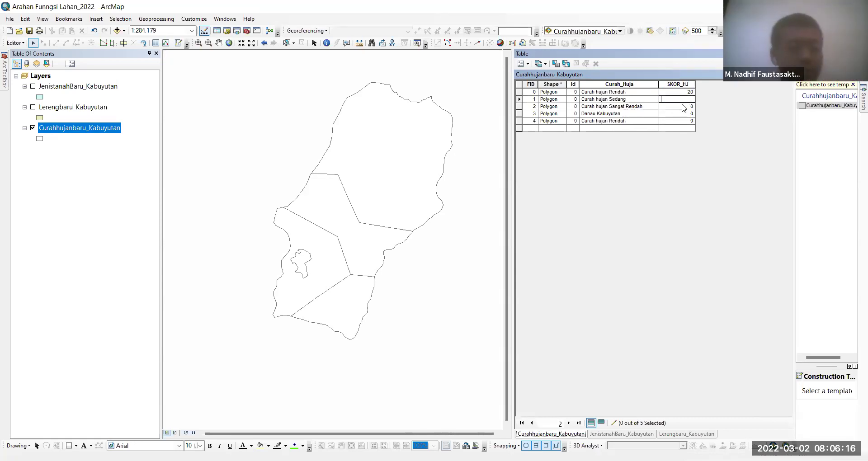
type("30")
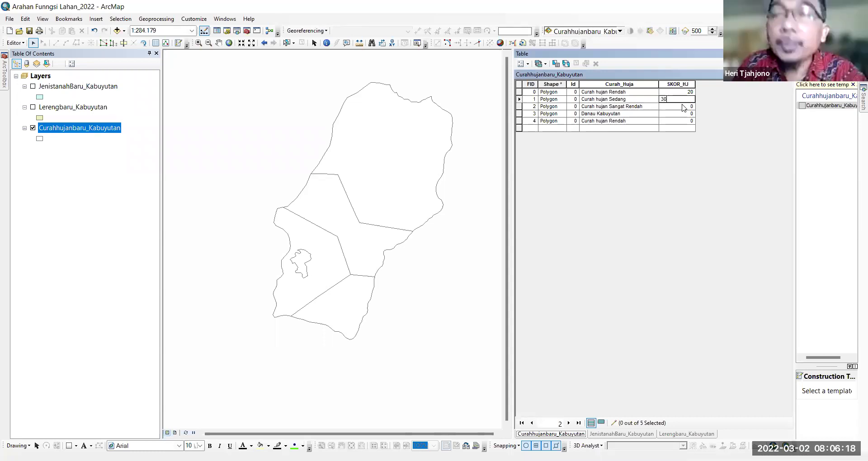
Step: Set SKOR_HJ to 10 for the Curah hujan Sangat Rendah record and 9 for Danau Kabuyutan
left_click(686, 107)
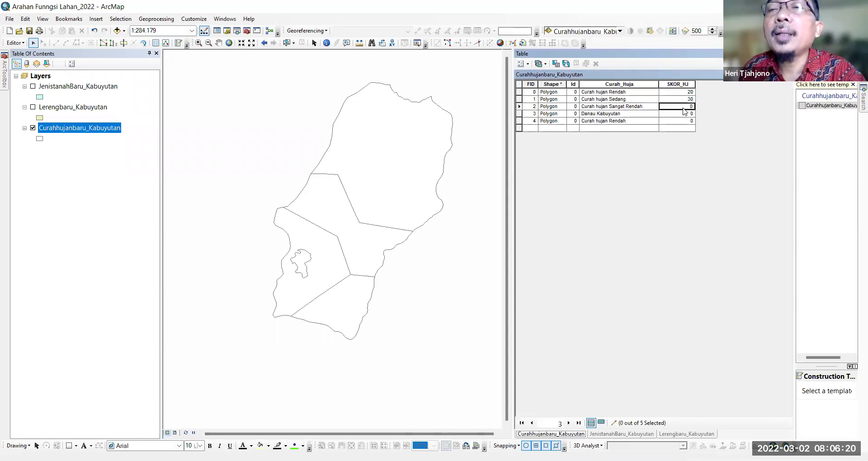
left_click(687, 107)
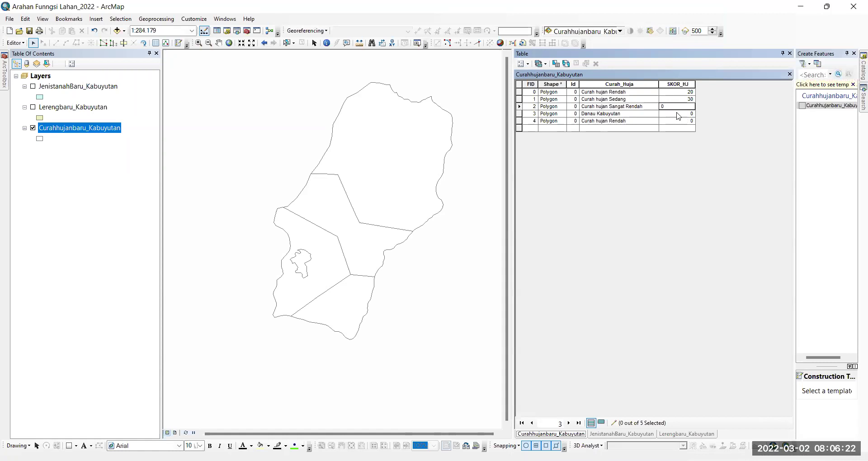
type("10")
left_click(679, 114)
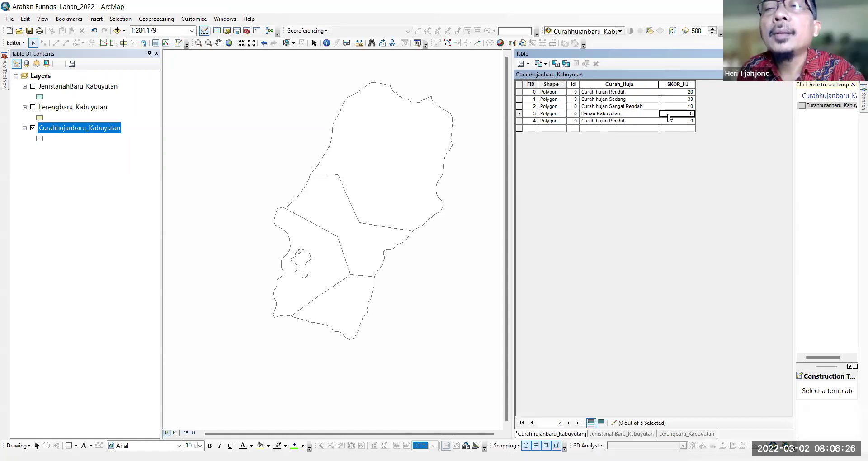
left_click(669, 115)
type("9")
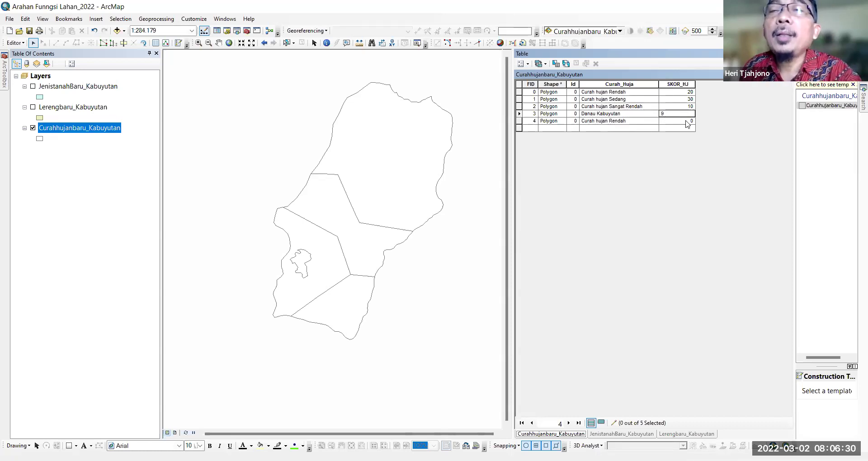
Step: Set SKOR_HJ to 20 for the last Curah hujan Rendah record (FID 4)
left_click(689, 123)
key("BackSpace")
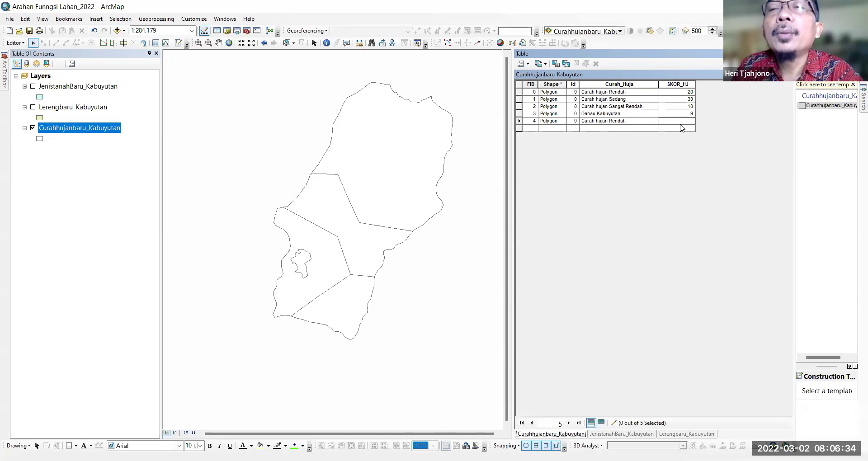
type("1")
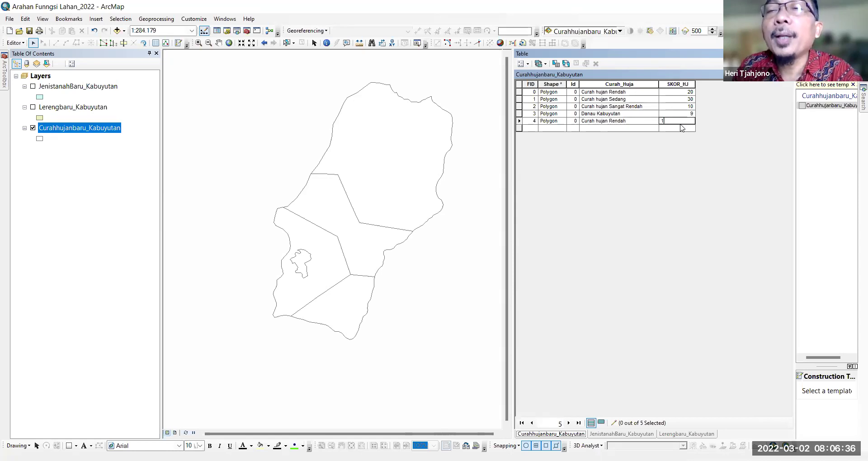
key("BackSpace")
type("20")
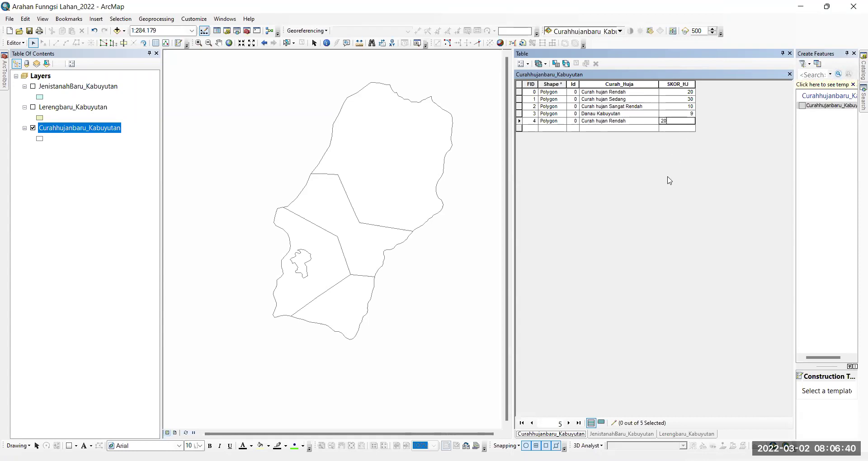
left_click(627, 93)
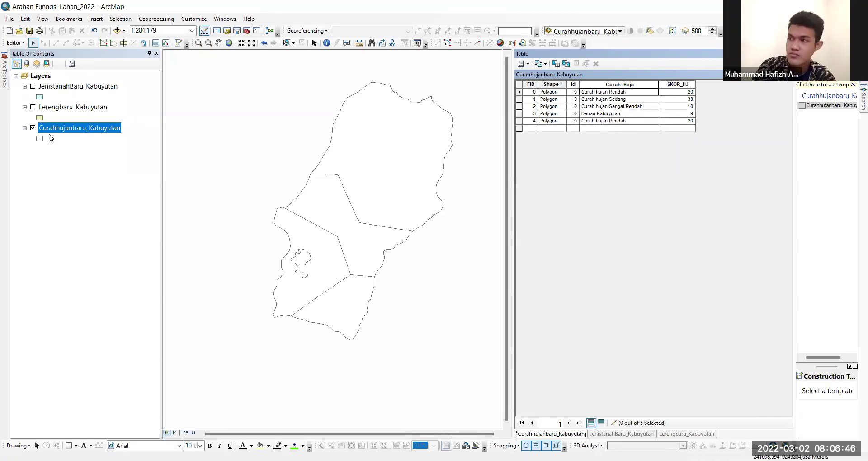
Step: Display the Lerengbaru_Kabuyutan and JenistanahBaru_Kabuyutan layers again and open the soil-type layer's attribute table
left_click(33, 107)
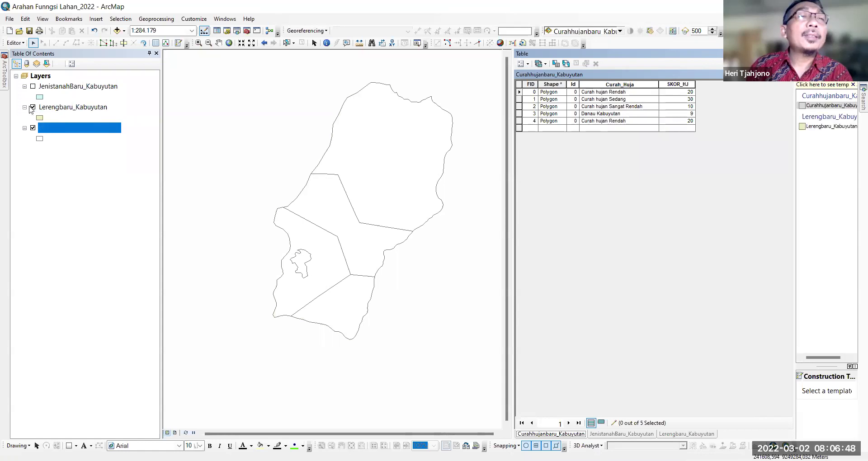
left_click(33, 86)
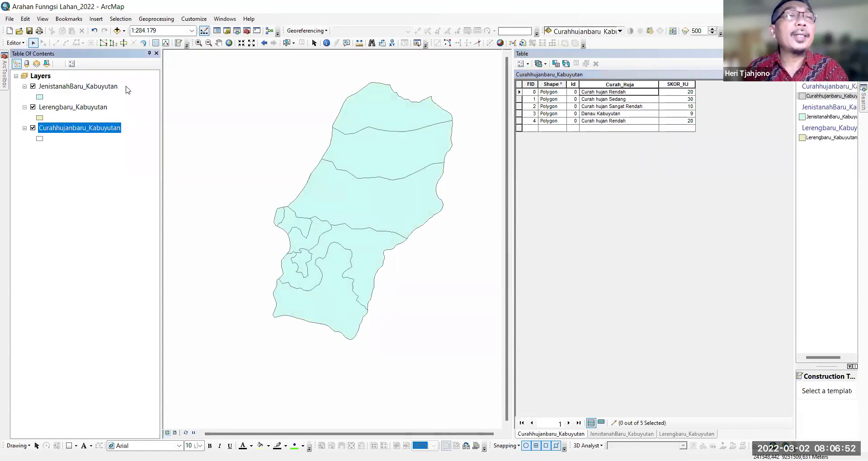
left_click(84, 88)
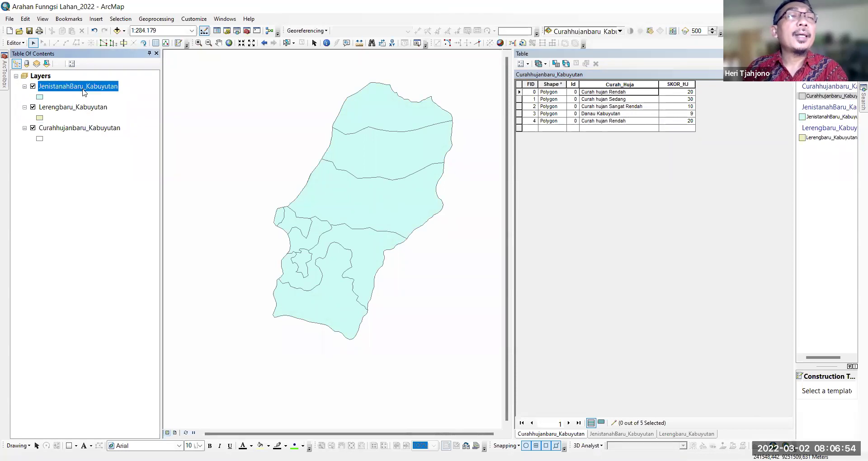
right_click(84, 90)
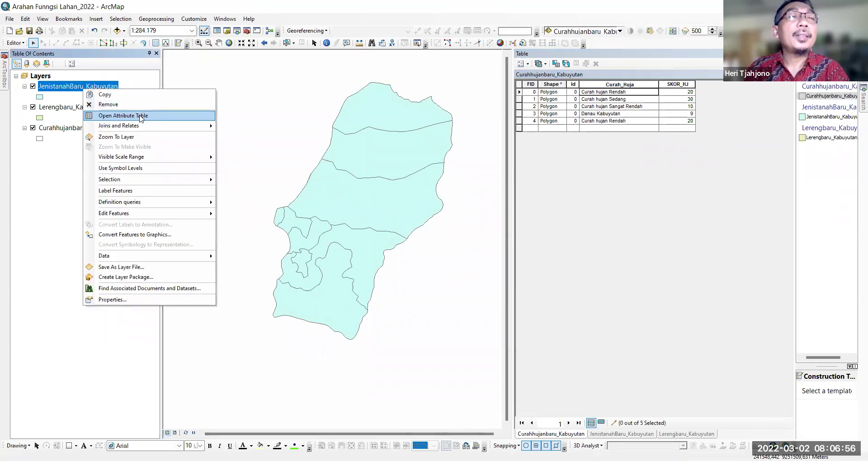
left_click(130, 117)
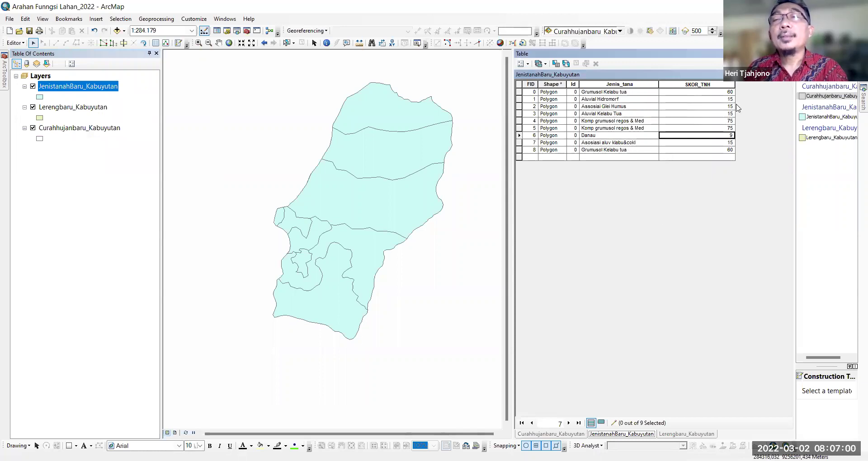
Step: Review the scores in the attribute tables of the Lerengbaru_Kabuyutan and Curahhujanbaru_Kabuyutan layers
left_click(57, 108)
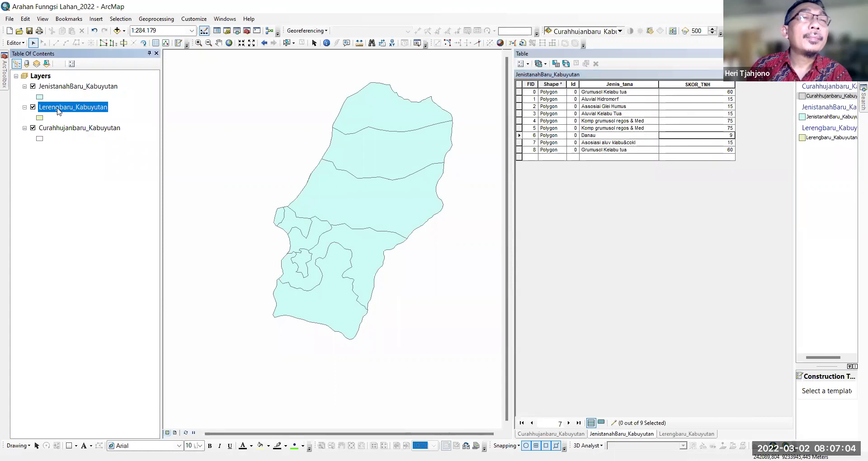
right_click(58, 108)
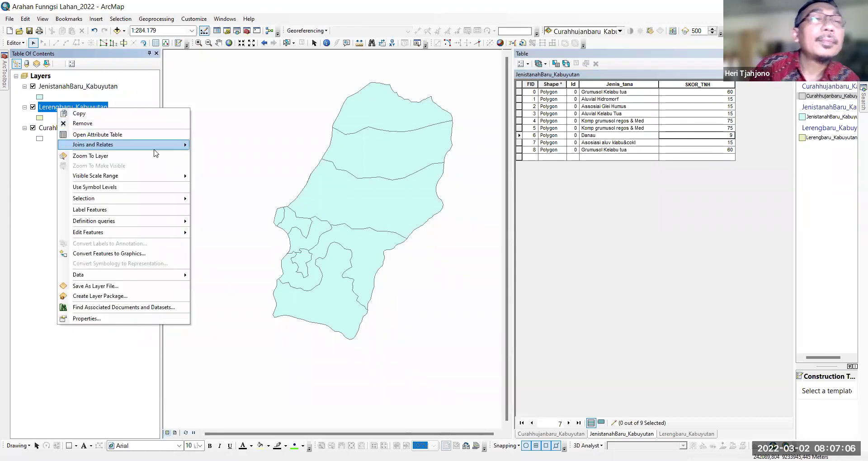
left_click(135, 135)
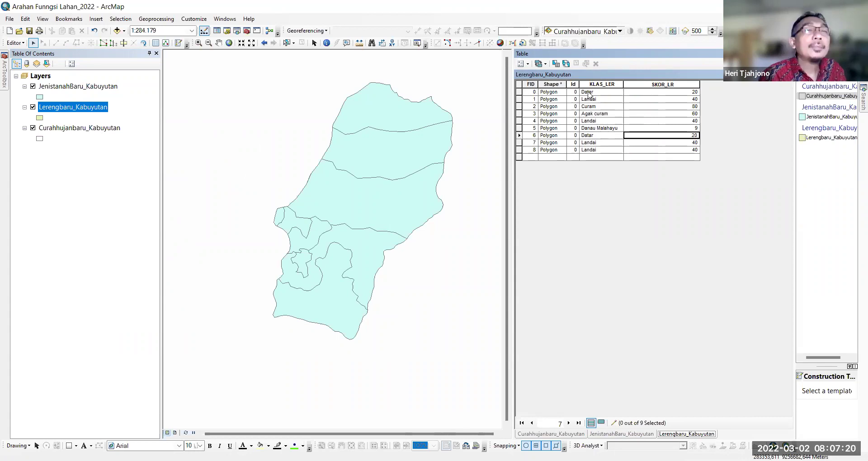
left_click(125, 166)
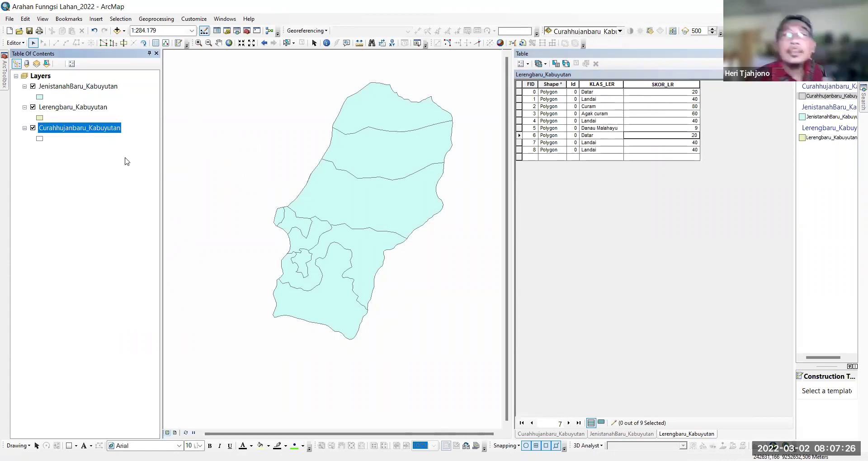
left_click(551, 434)
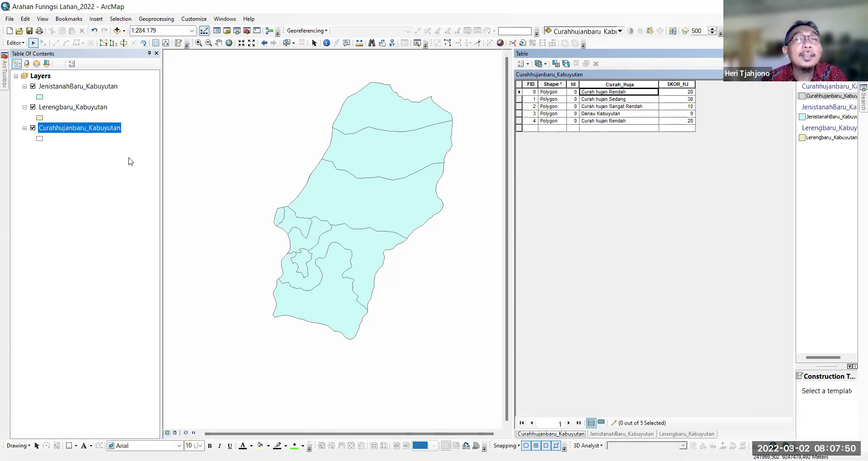
left_click(120, 171)
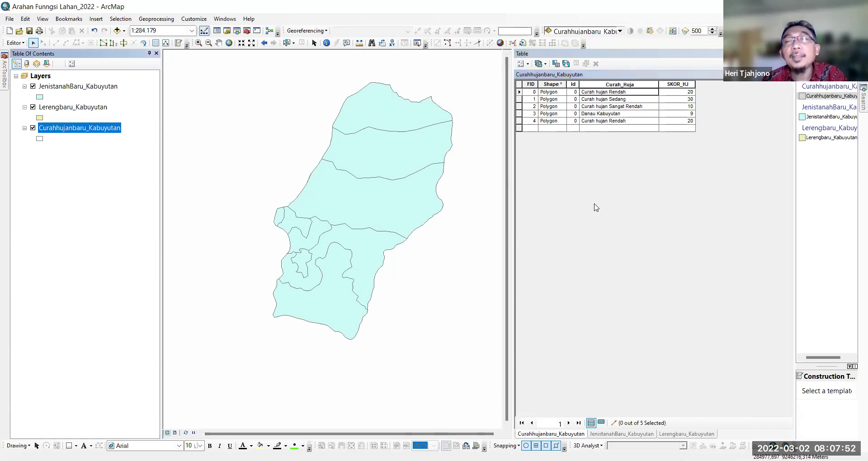
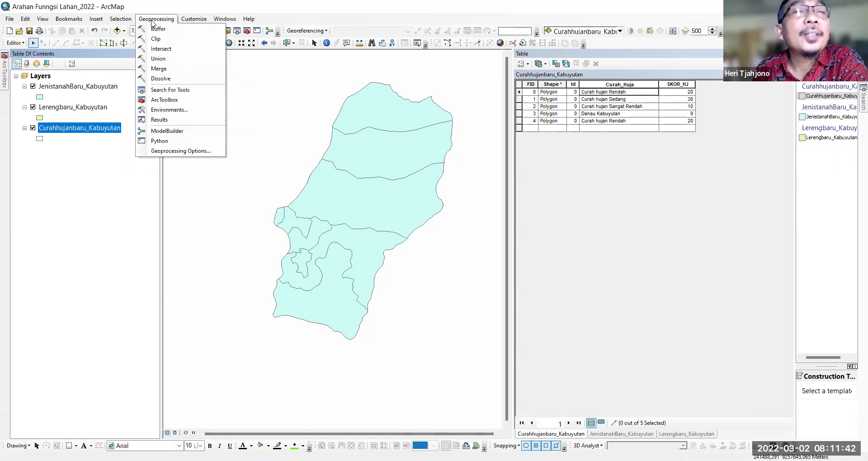
Step: Start an Intersect with JenistanahBaru_Kabuyutan, Lerengbaru_Kabuyutan and Curahhujanbaru_Kabuyutan as the input features
left_click(169, 51)
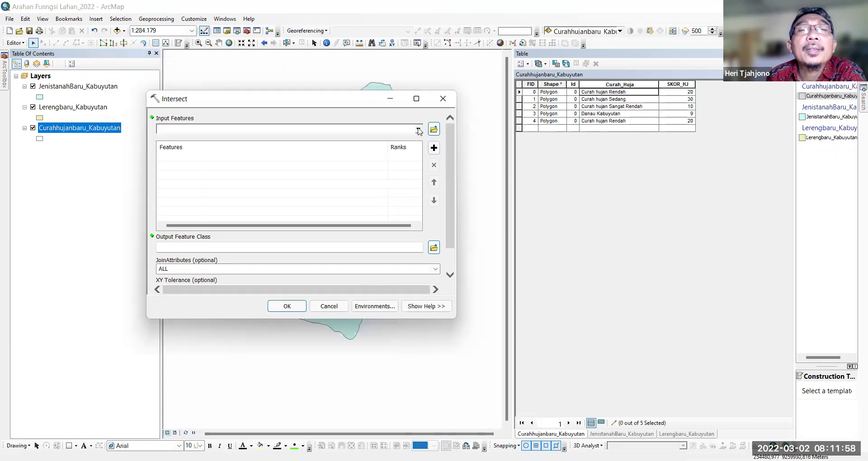
left_click(419, 130)
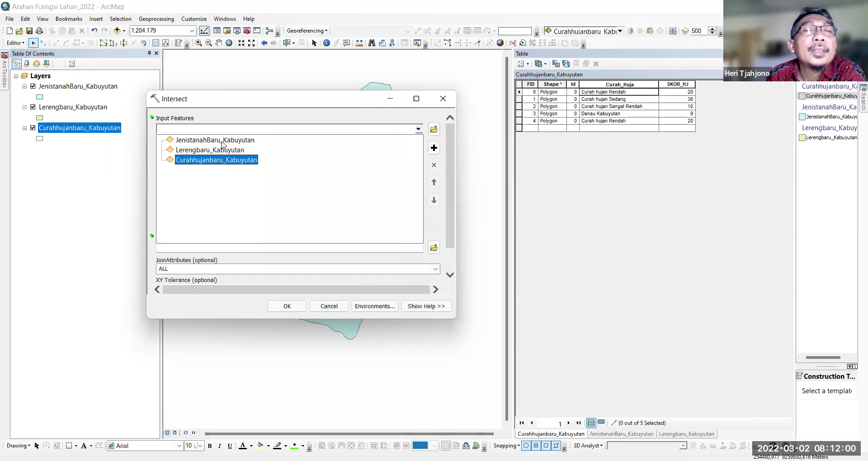
left_click(203, 144)
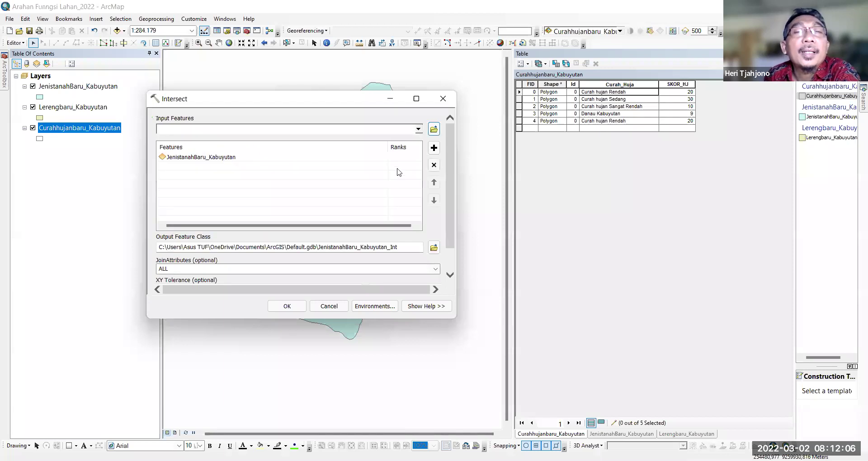
left_click(418, 130)
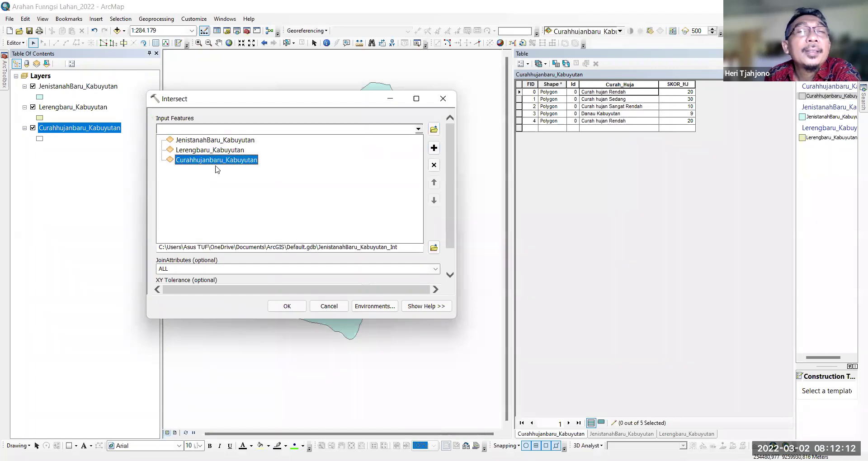
left_click(190, 150)
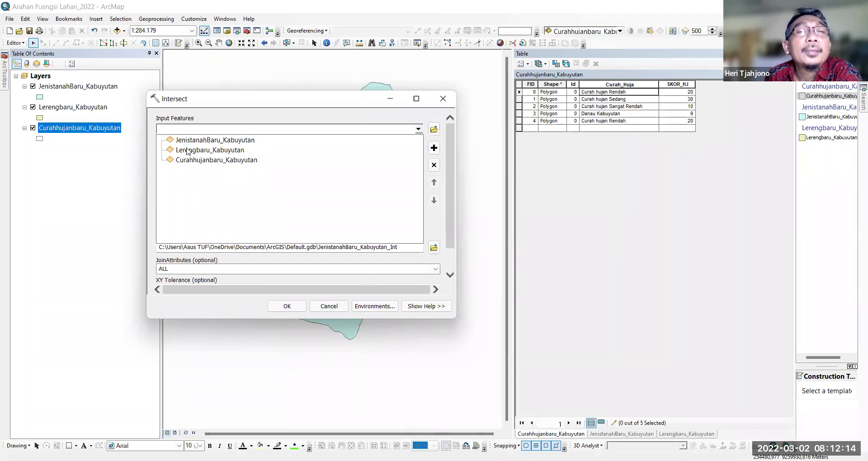
left_click(418, 130)
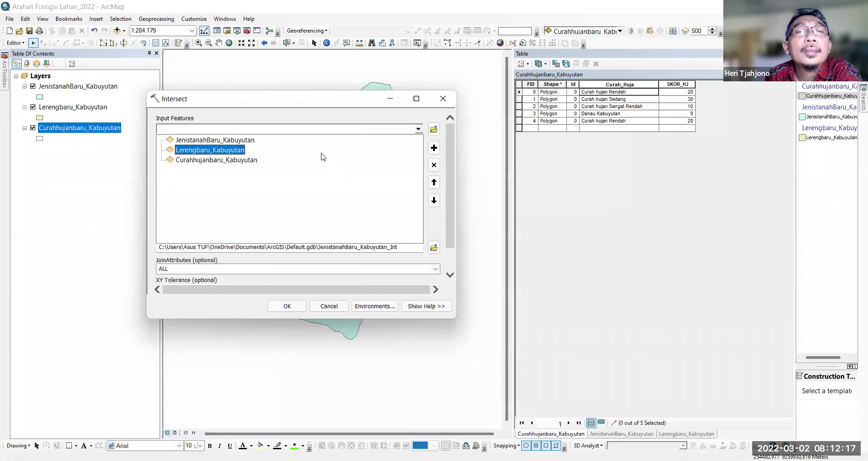
left_click(219, 161)
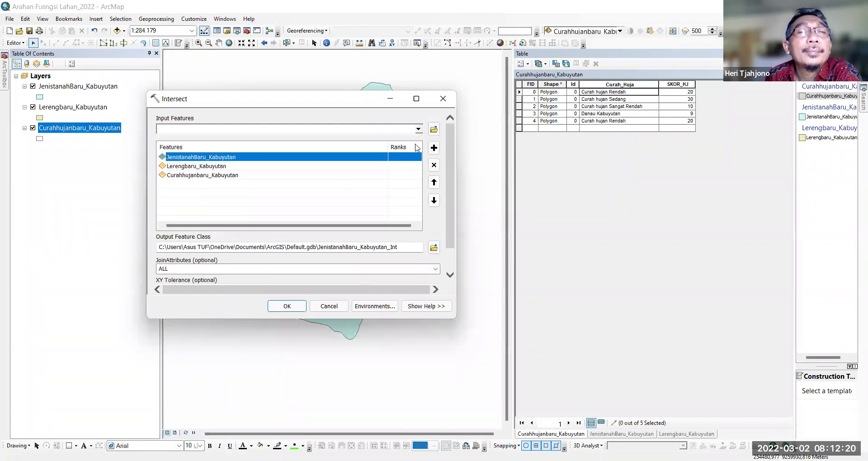
left_click(380, 190)
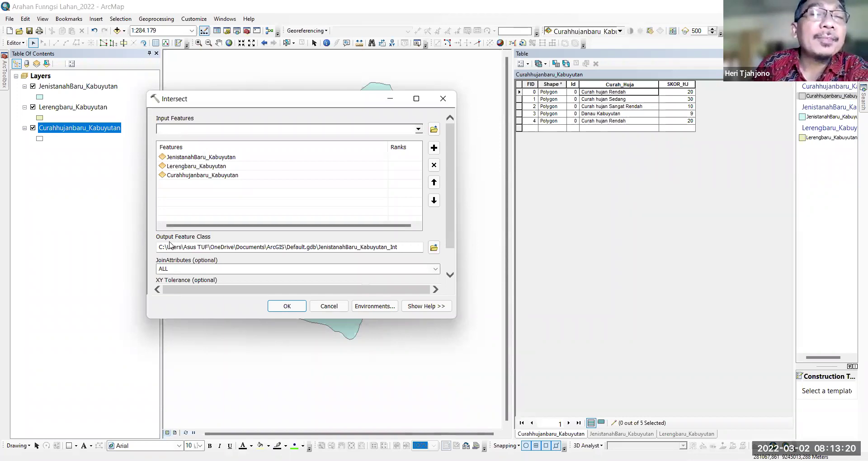
Step: Choose the DATA KABUYUTAN UTK UJIAN folder inside APLIKASI SIG LATIHAN on drive D as the Intersect output location
left_click(434, 248)
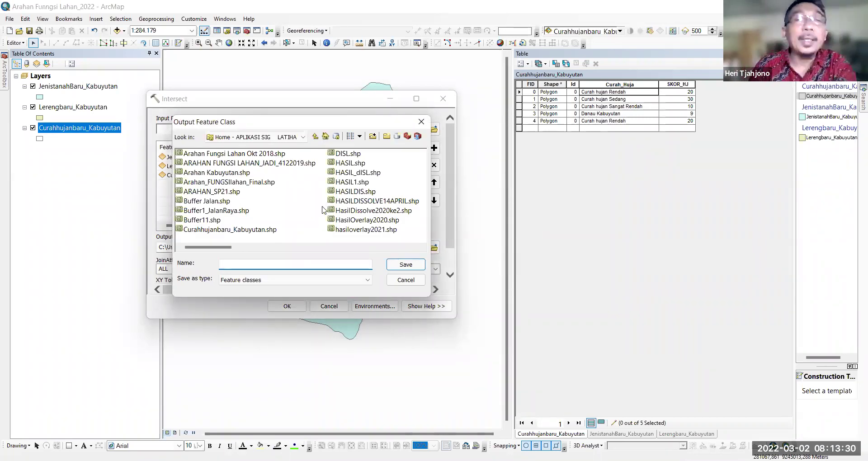
left_click(303, 137)
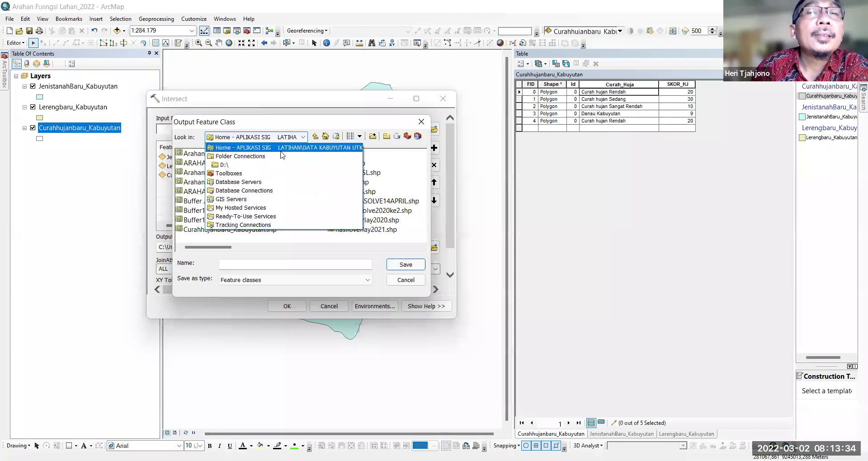
left_click(223, 165)
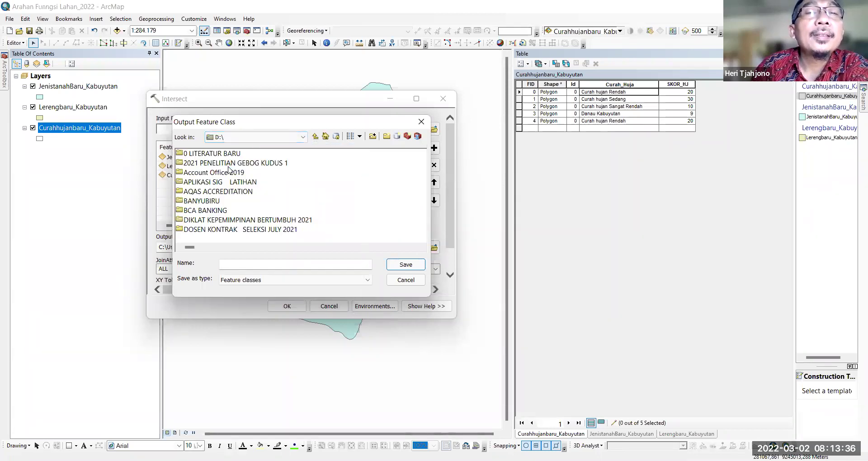
double_click(179, 183)
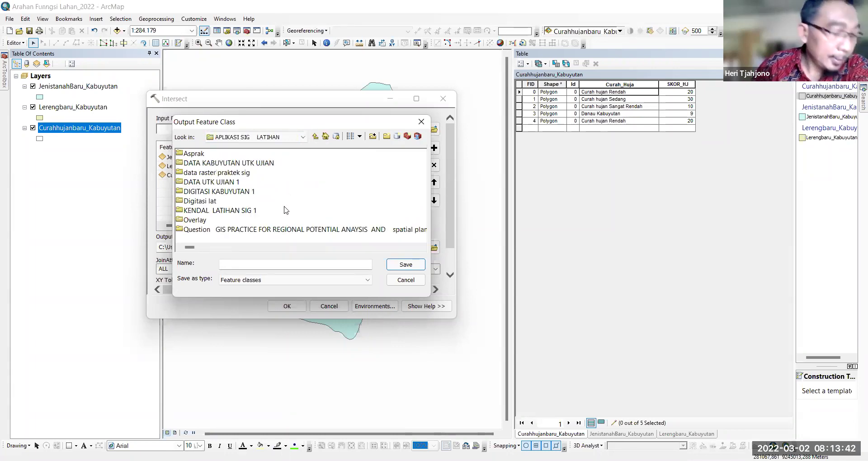
double_click(221, 163)
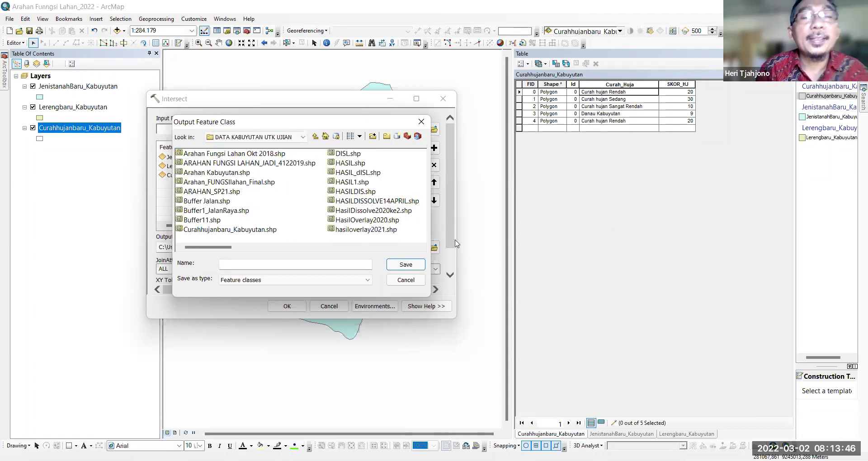
Step: Name the output feature class OV_HJTNHLR and run the Intersect with all attributes joined
left_click(240, 265)
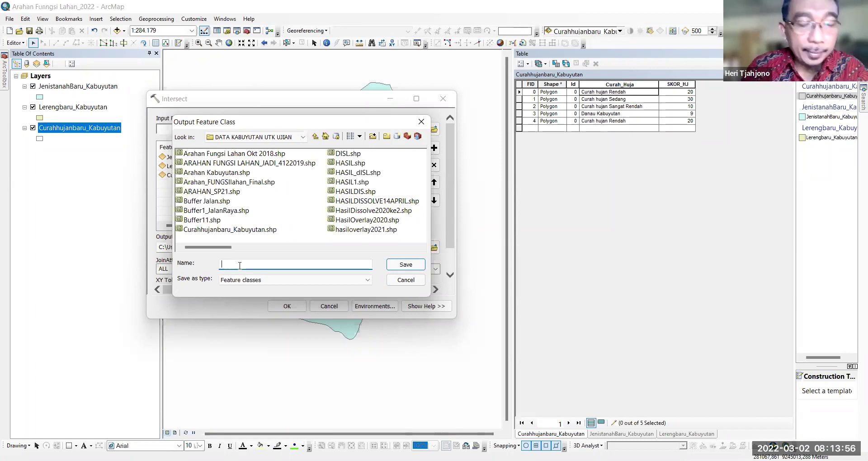
type("OV")
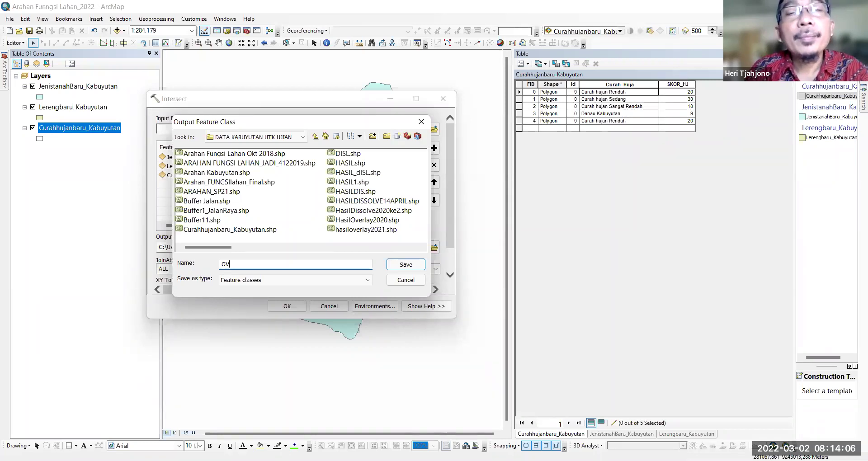
type("HJ")
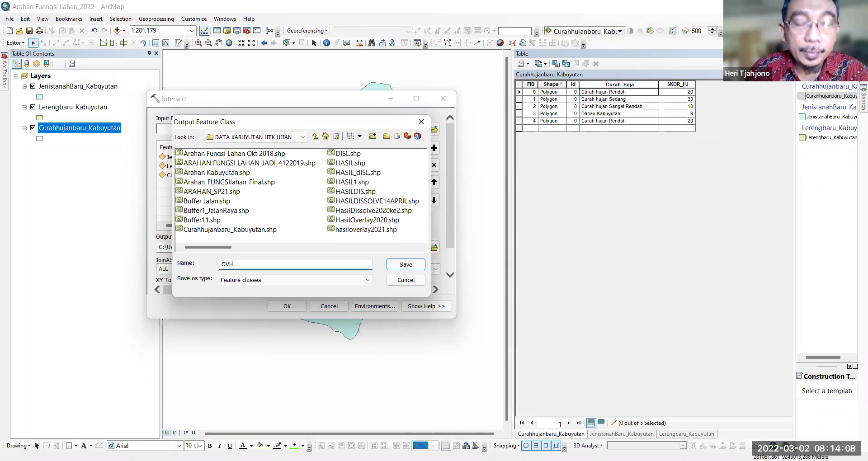
key("BackSpace")
key("BackSpace")
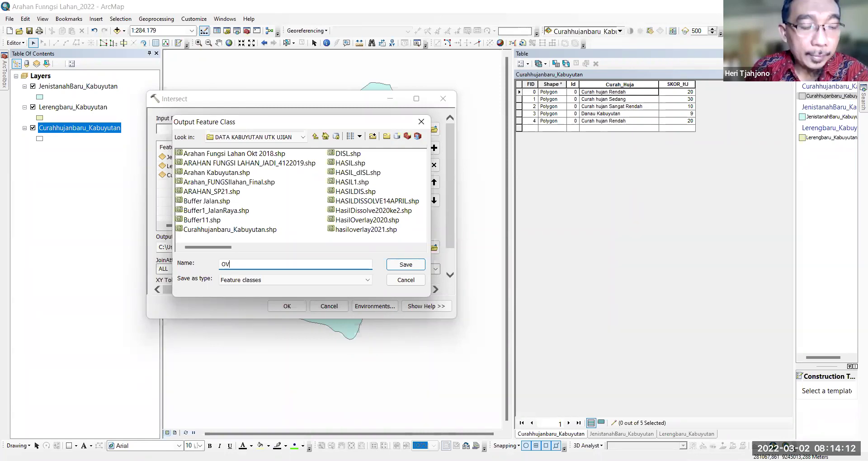
type("_HJ")
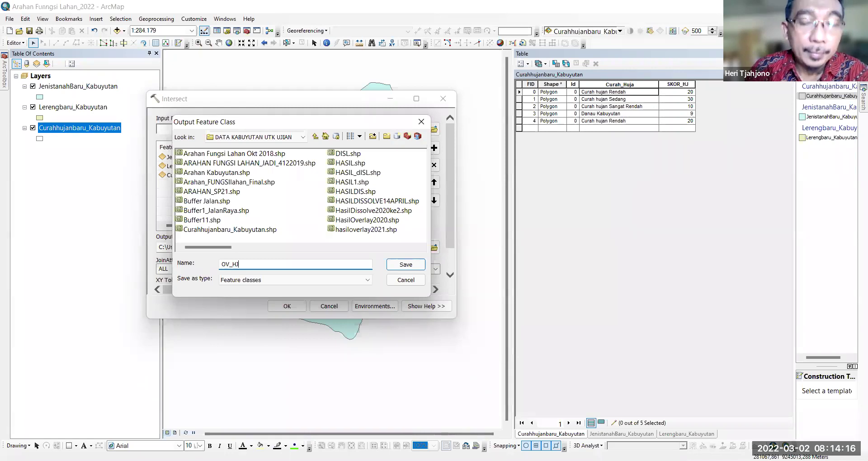
type("TNH")
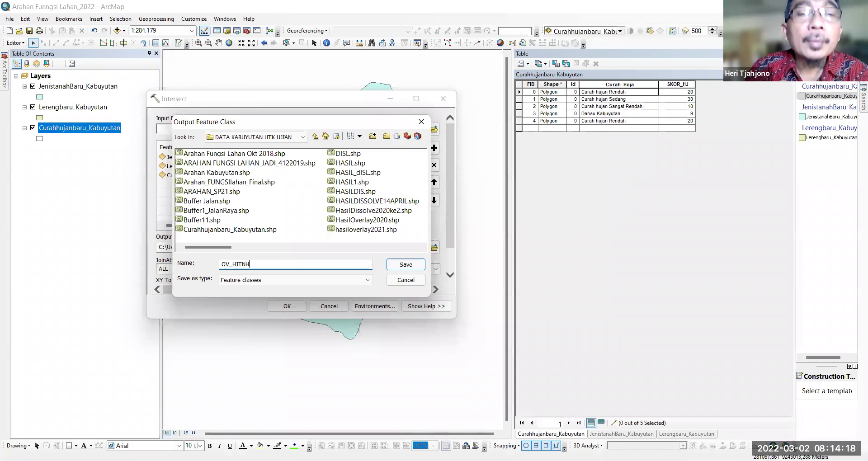
type("LR")
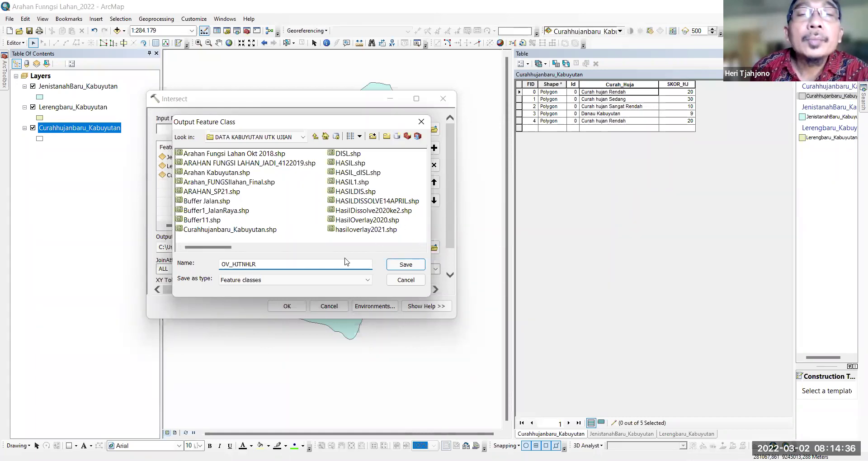
left_click(409, 268)
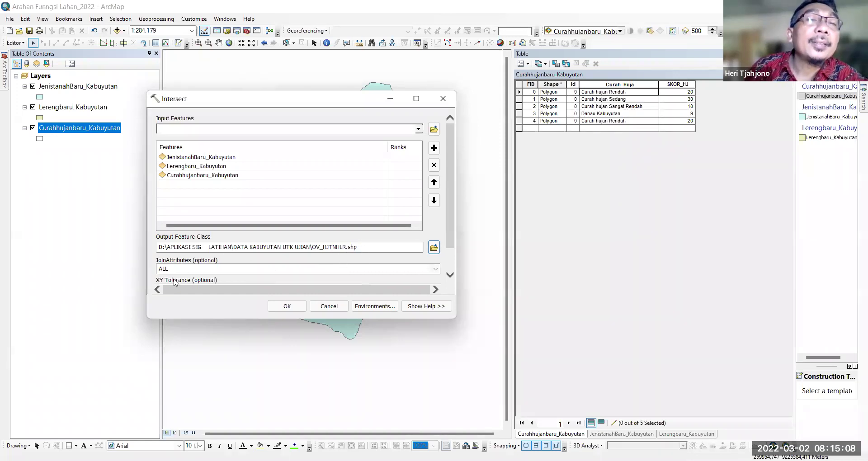
left_click(296, 307)
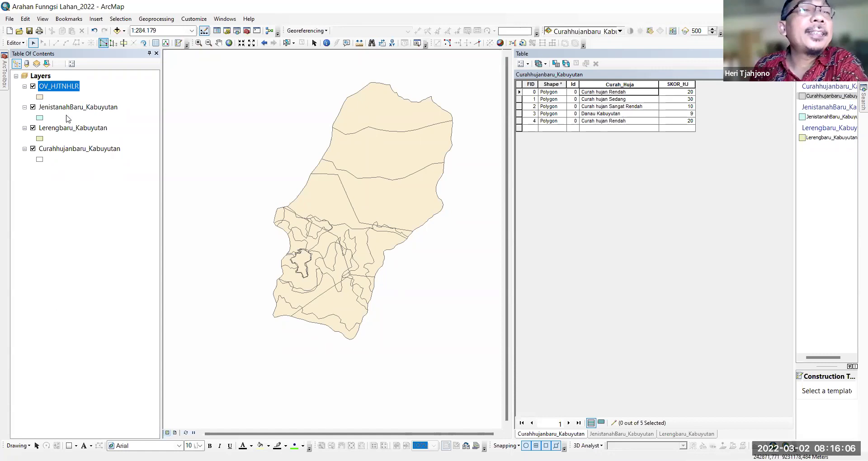
Step: Open the OV_HJTNHLR attribute table, widen the table area, and look through its records with the map at full extent
right_click(56, 89)
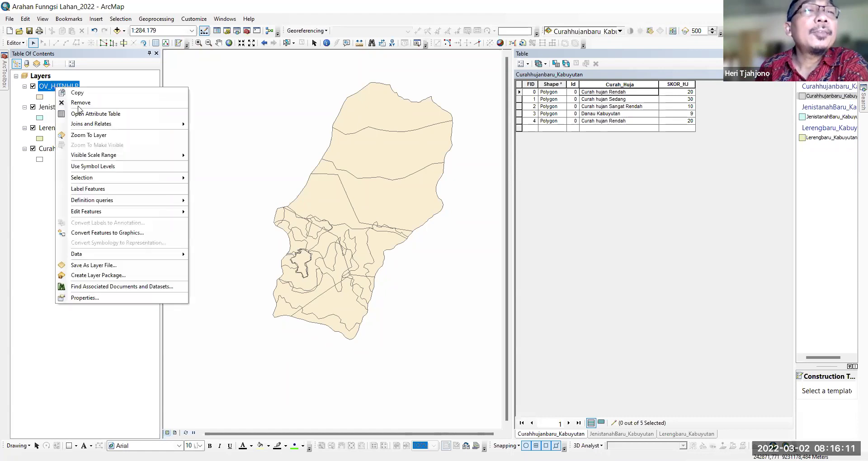
left_click(105, 116)
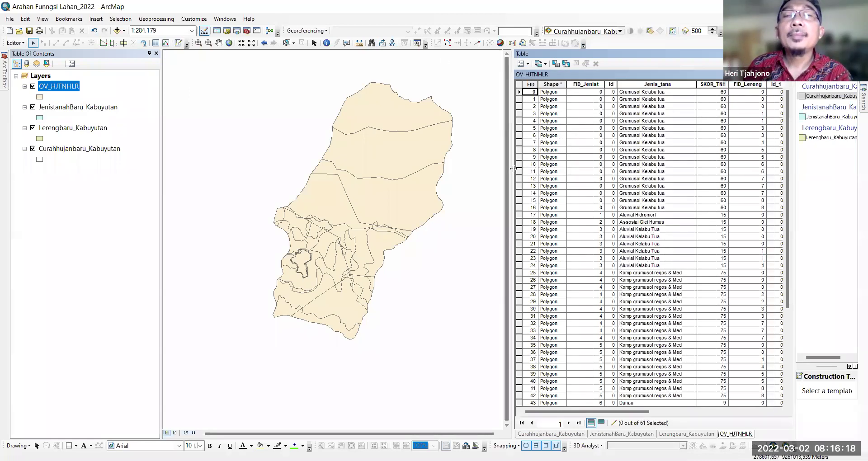
left_click_drag(508, 176, 450, 210)
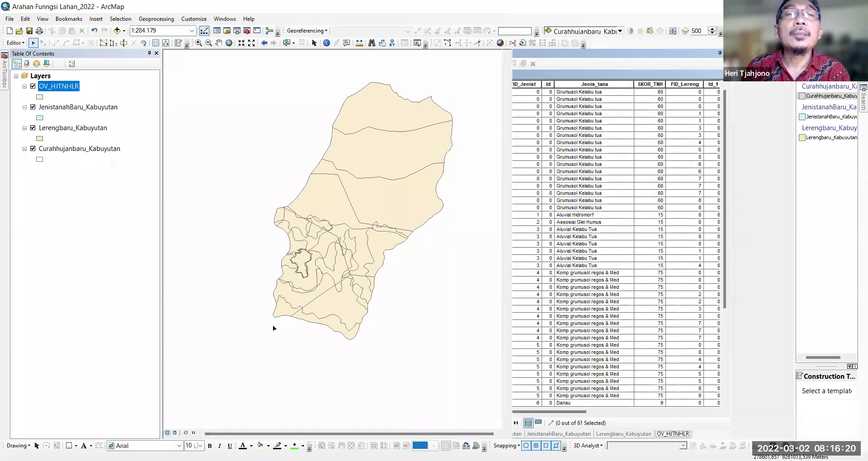
left_click(229, 43)
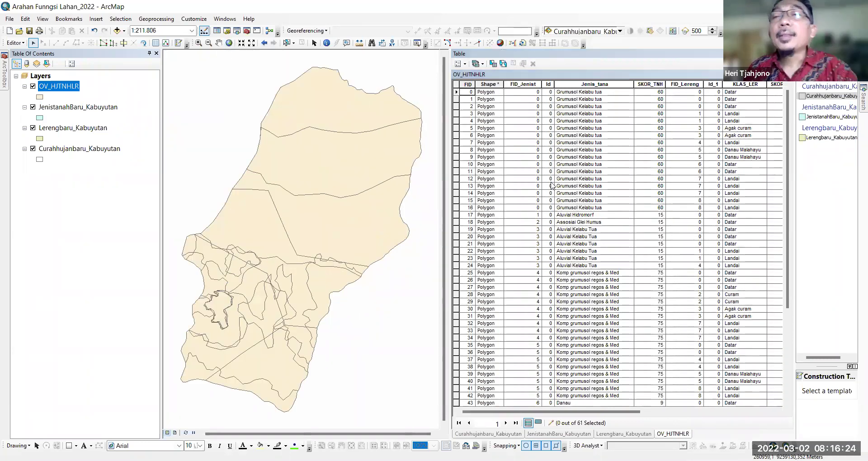
scroll(561, 174, "down", 1)
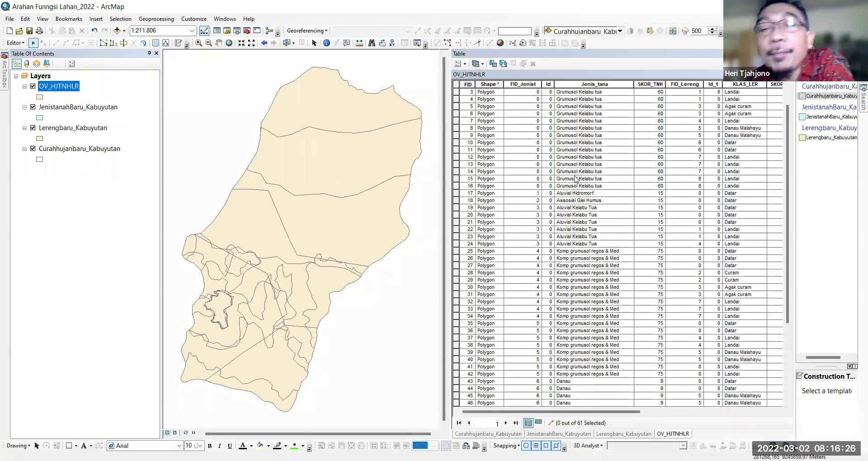
scroll(578, 181, "up", 1)
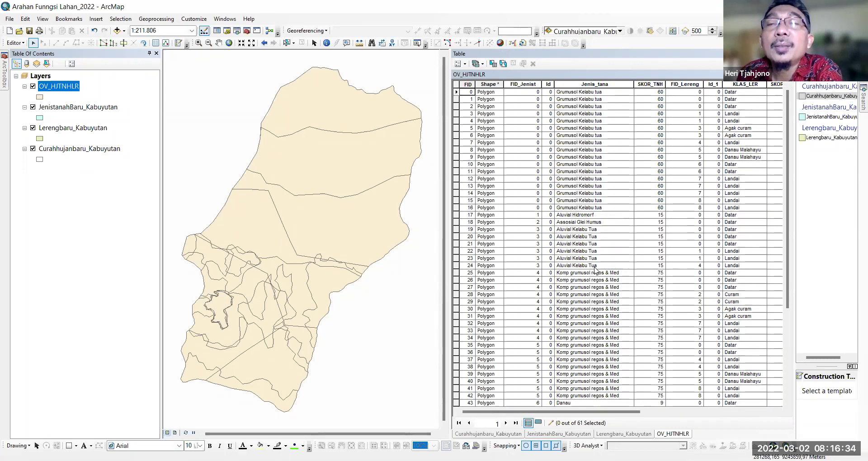
Step: Look through the OV_HJTNHLR records, undock the table as a floating window over the map, and widen it to show the fields through SKOR_HJ
scroll(585, 294, "down", 6)
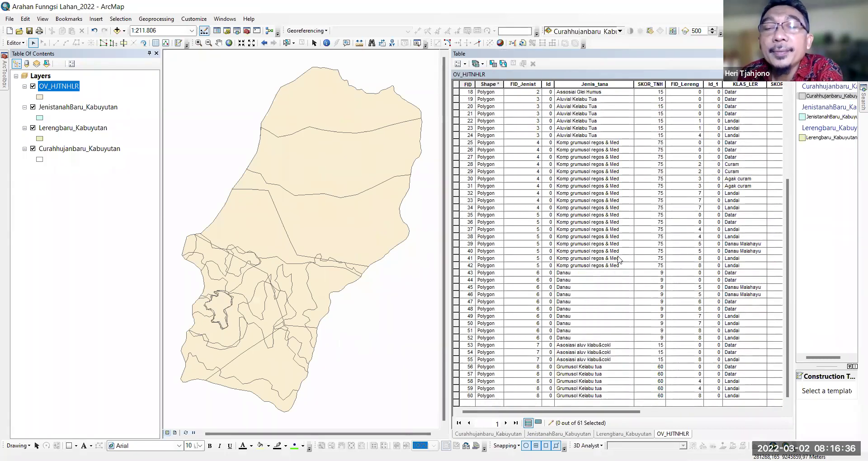
scroll(633, 235, "up", 1)
scroll(638, 228, "up", 5)
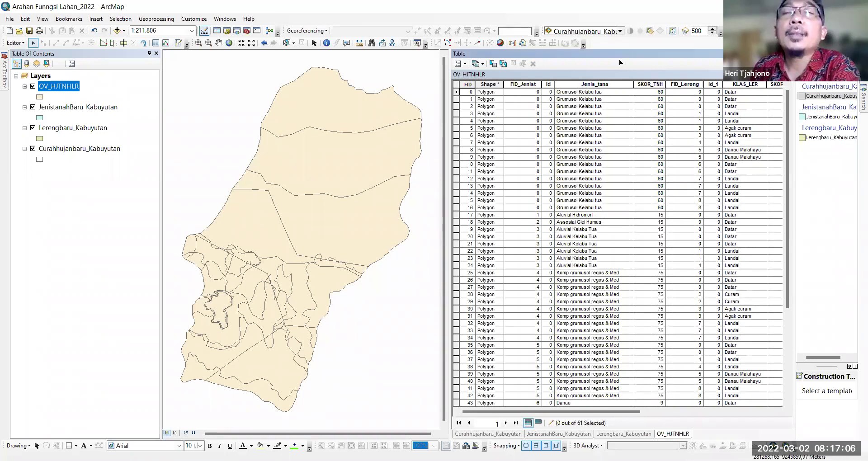
double_click(666, 58)
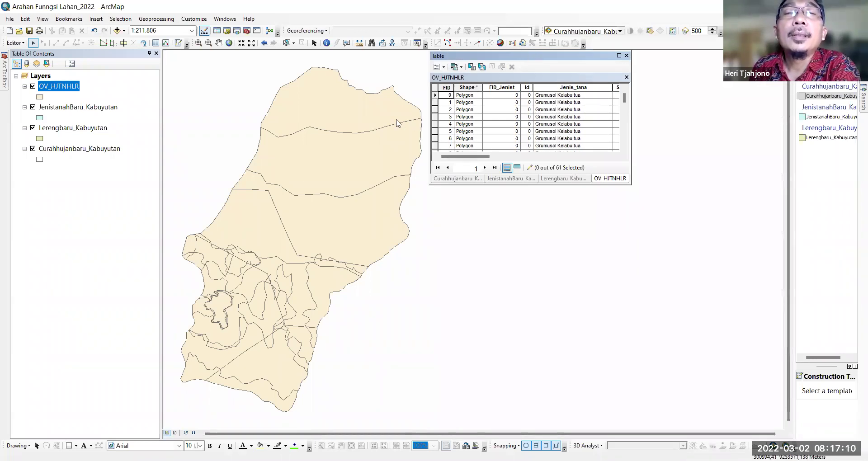
left_click_drag(540, 55, 443, 101)
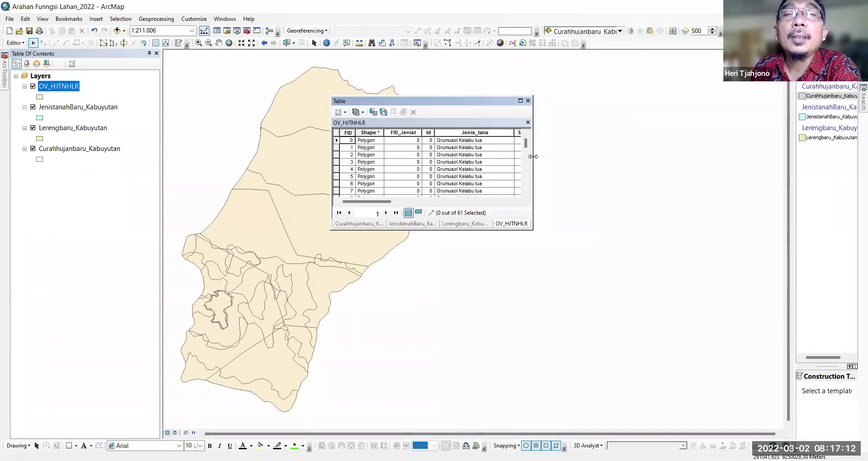
left_click_drag(534, 157, 737, 158)
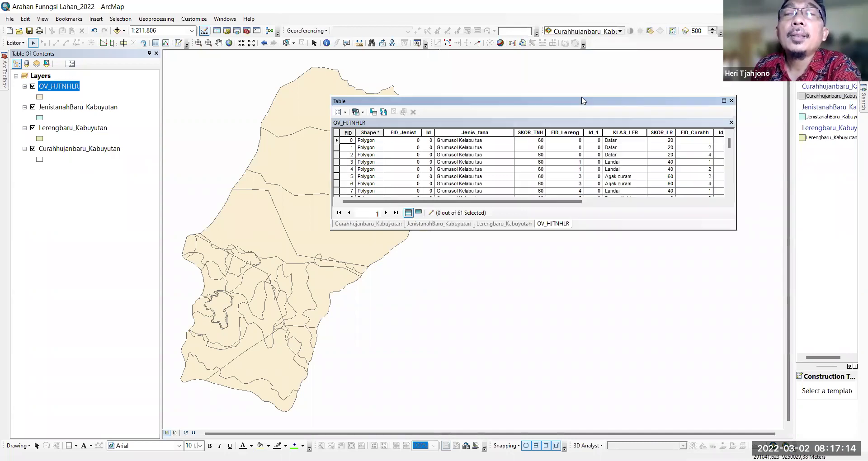
left_click_drag(532, 101, 410, 93)
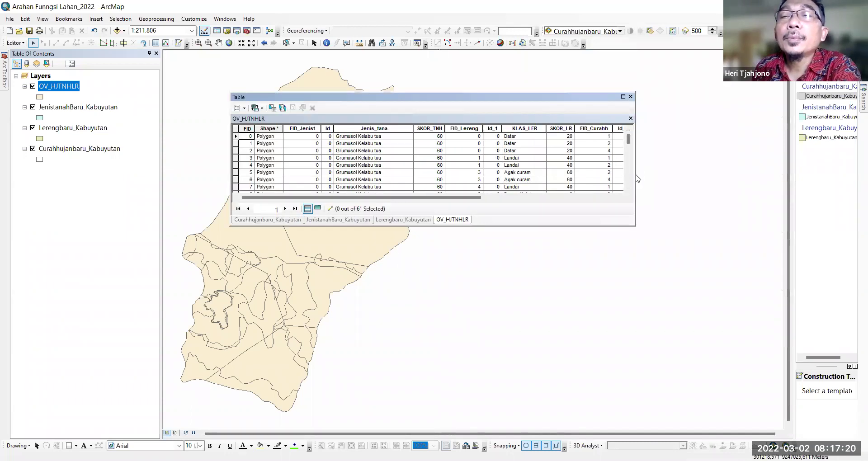
left_click_drag(636, 207, 740, 208)
left_click_drag(692, 199, 732, 196)
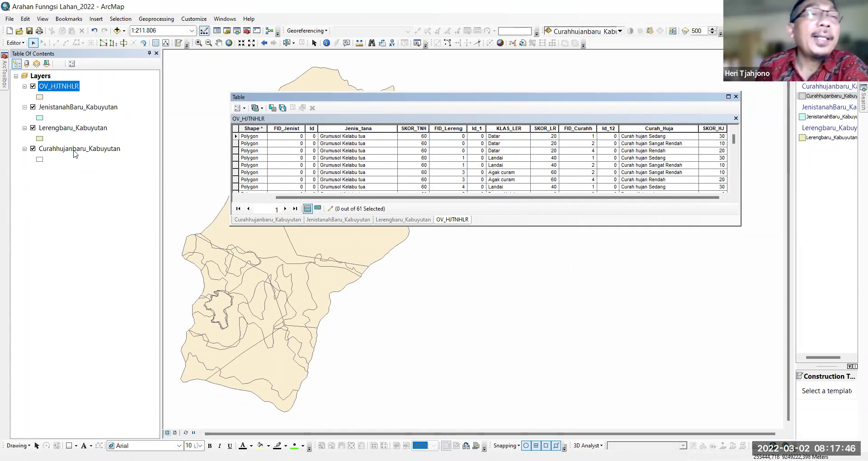
Step: Hide the FID, Shape, FID_Jenist, Id, FID_Lereng, Id_1, FID_Curahh and Id_12 fields of the OV_HJTNHLR layer
right_click(50, 88)
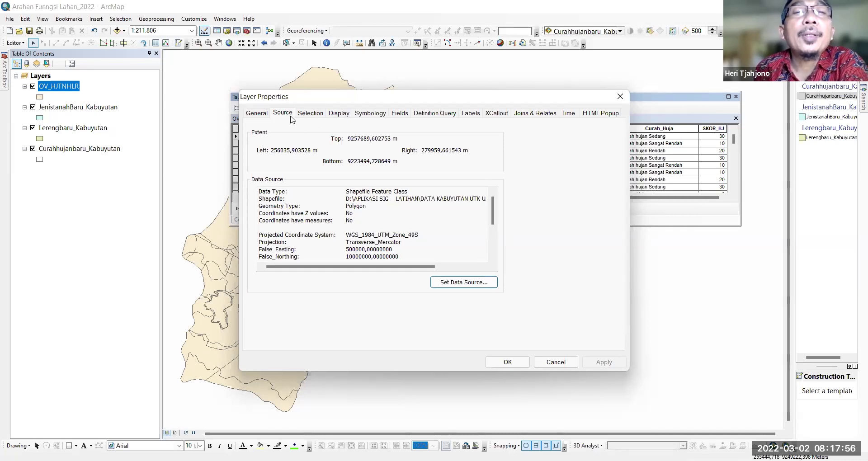
left_click(400, 117)
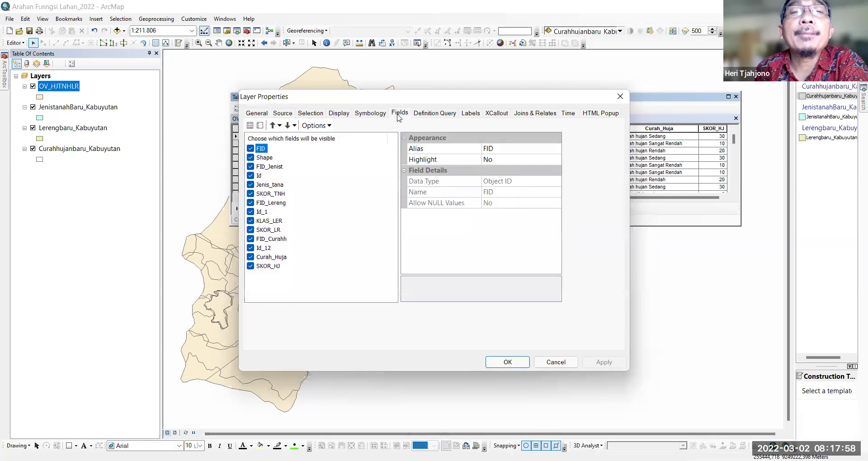
left_click(250, 149)
left_click(250, 158)
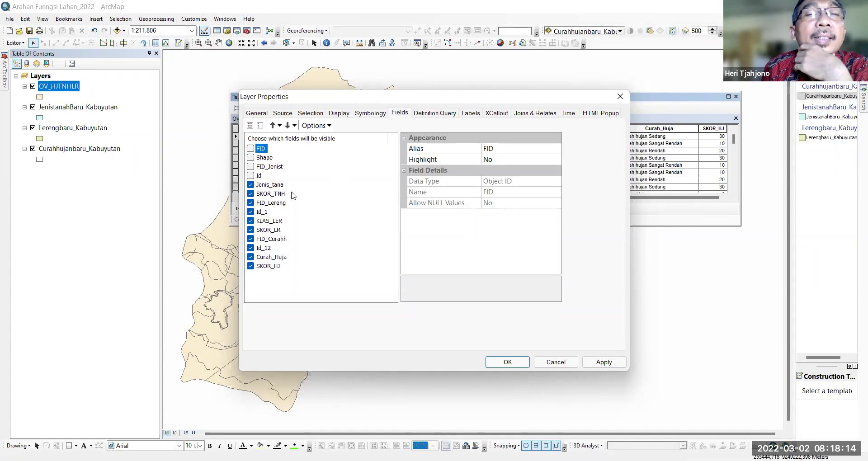
left_click(251, 213)
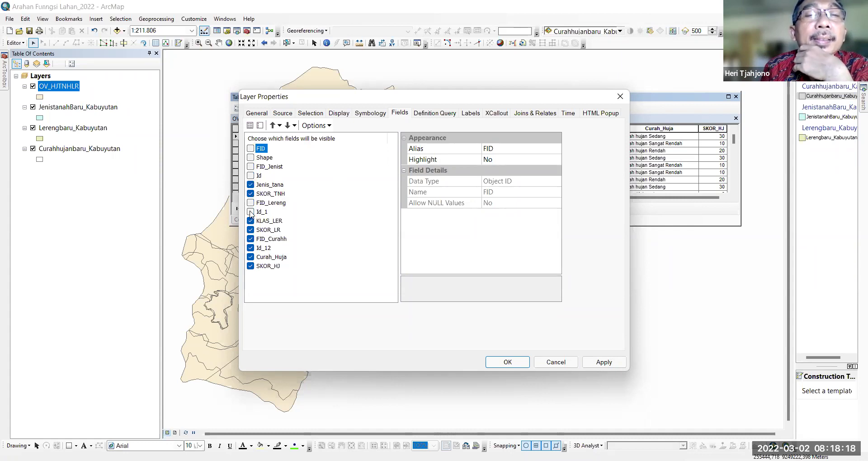
left_click(251, 239)
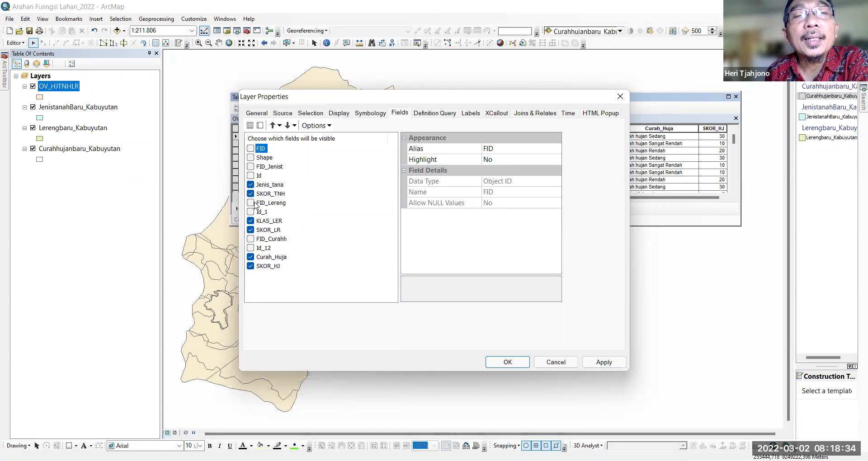
left_click(507, 362)
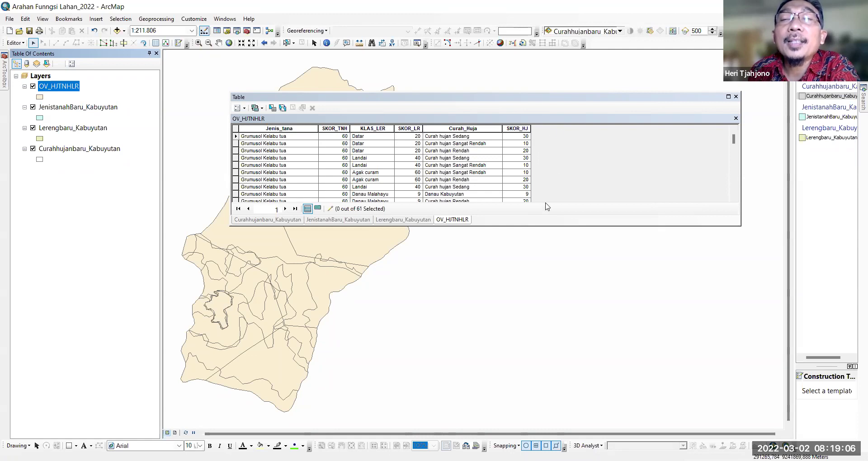
Step: Stop the running edit session so that a field can be added to the OV_HJTNHLR table
left_click(244, 108)
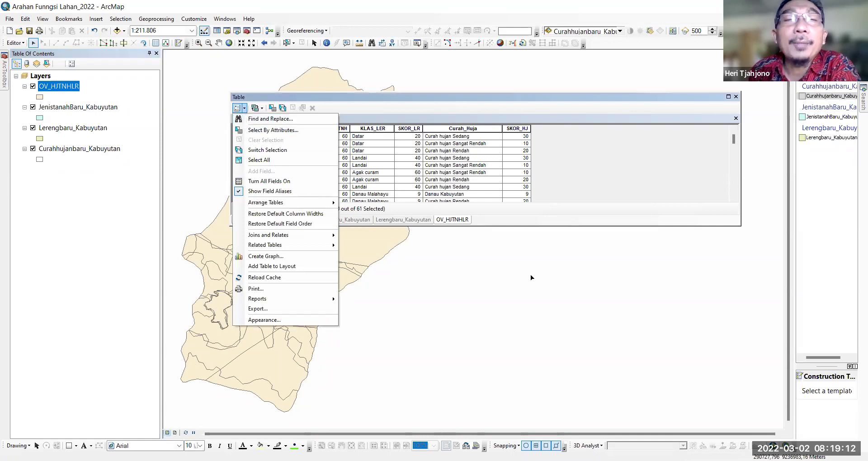
left_click(61, 55)
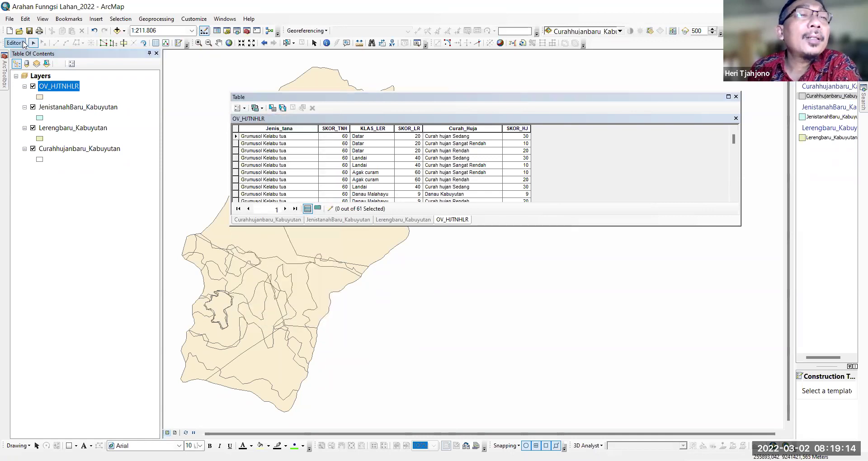
left_click(24, 43)
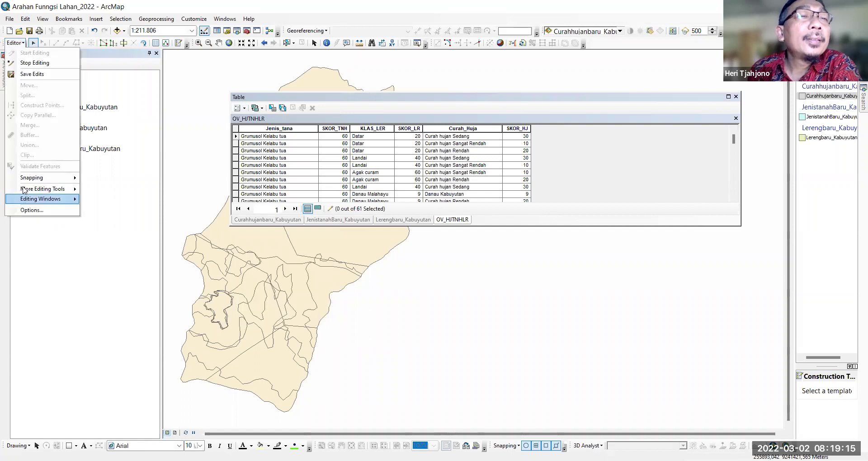
left_click(46, 66)
left_click(397, 273)
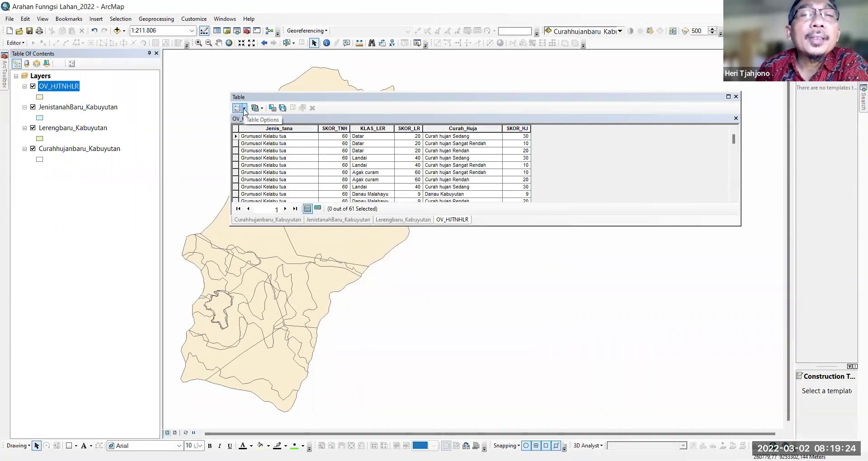
Step: Add a field named TOTAL_SKOR of type Double to the OV_HJTNHLR table and make the table window taller
left_click(244, 110)
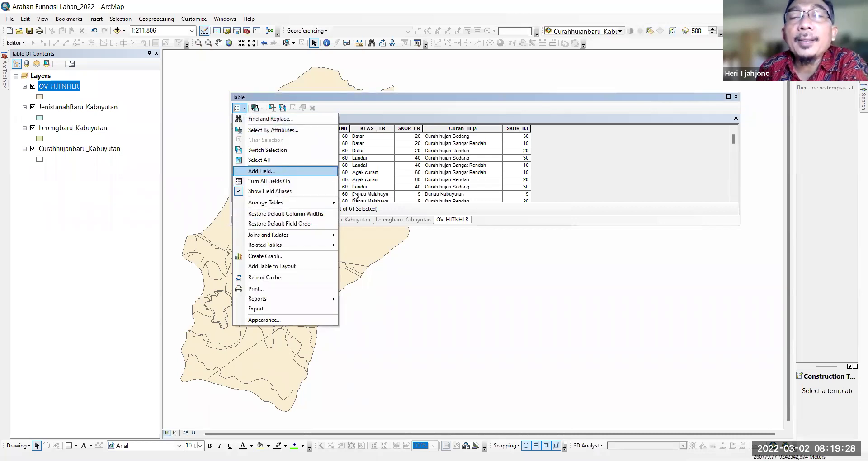
key("Return")
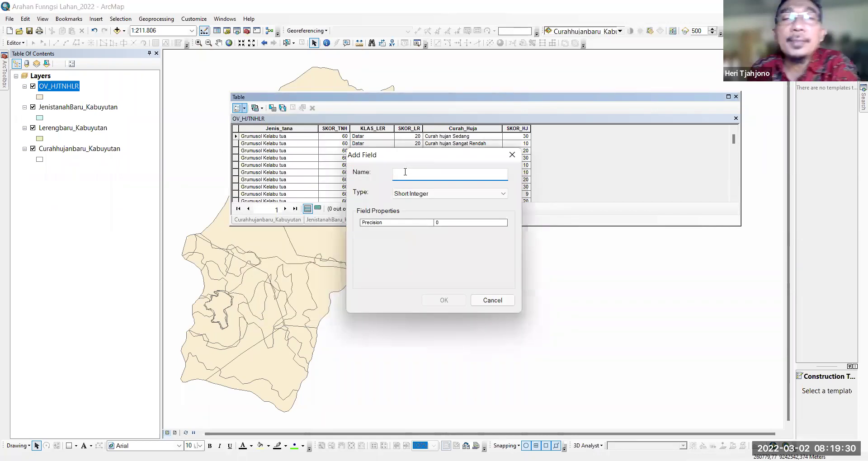
type("T")
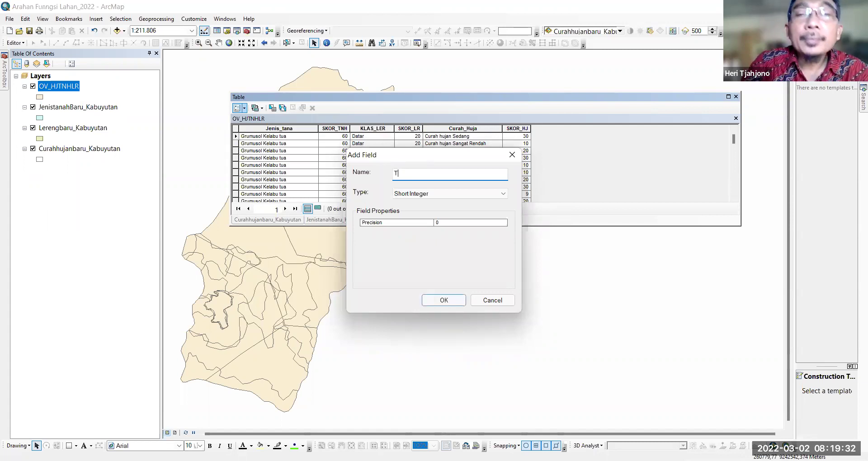
type("OTAL-skor")
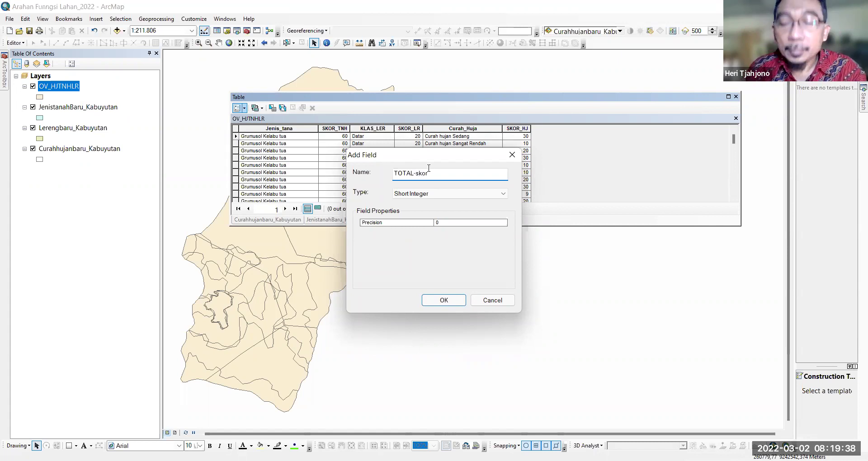
key("BackSpace")
key("BackSpace")
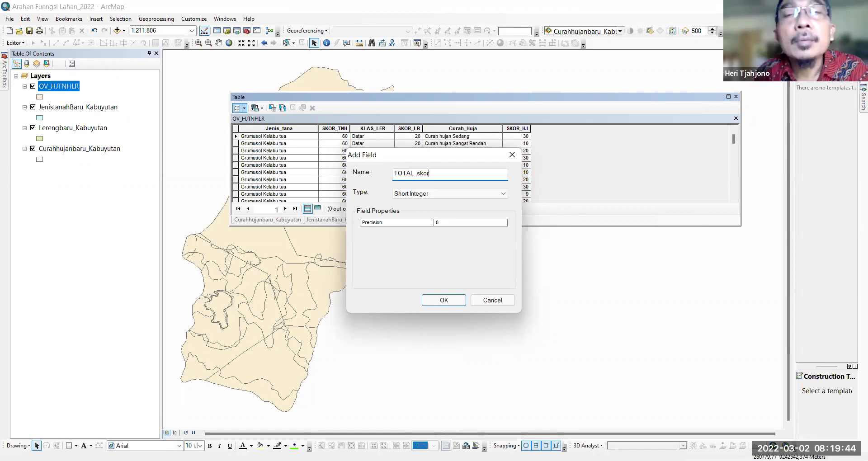
key("BackSpace")
key("BackSpace")
key("BackSpace")
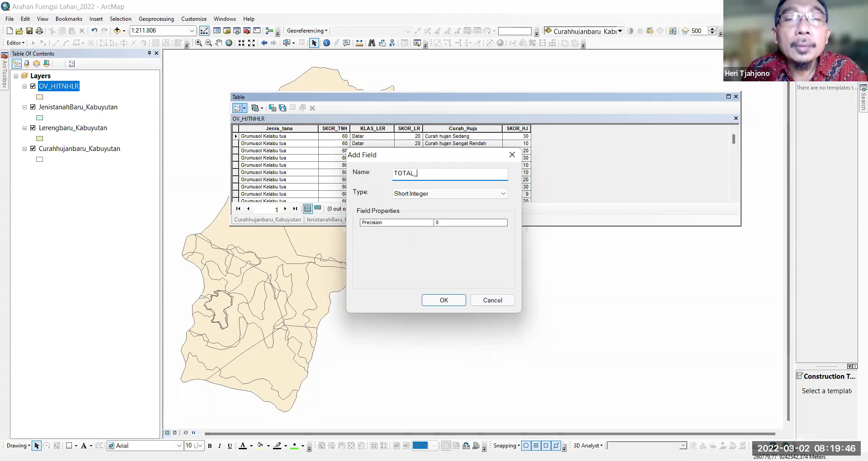
type("SKOR")
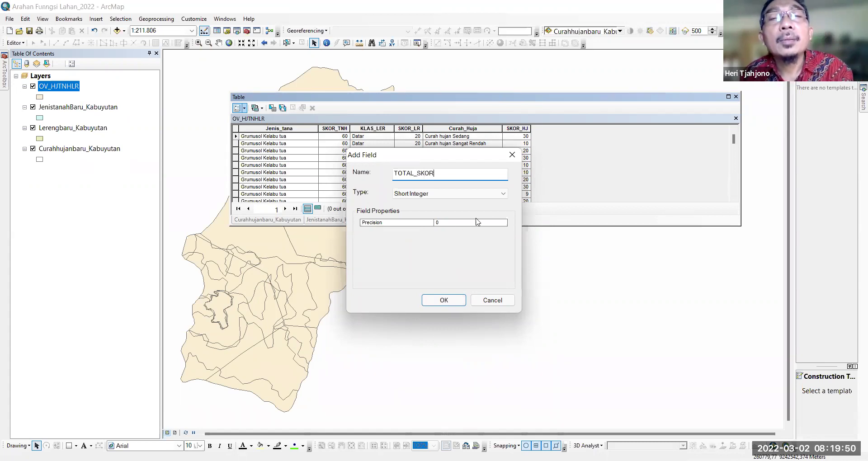
left_click(504, 194)
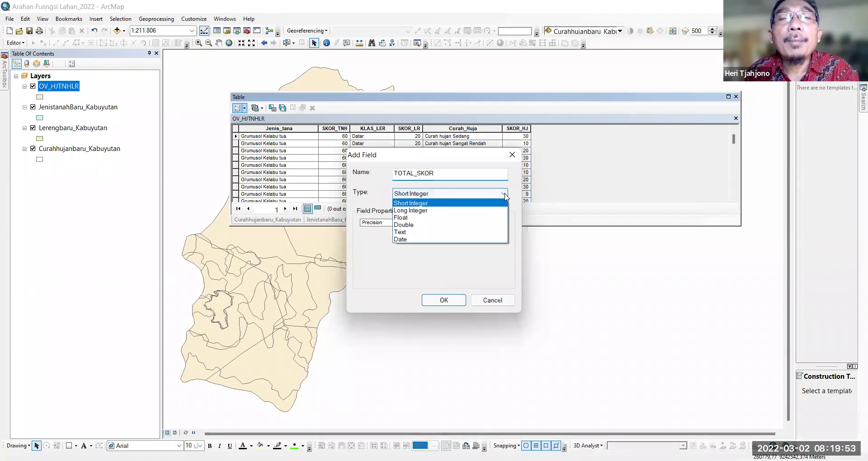
left_click(441, 225)
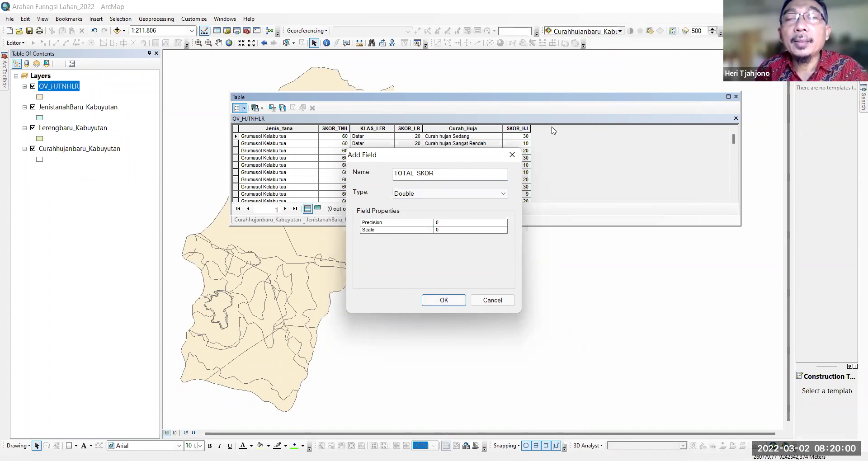
left_click(443, 301)
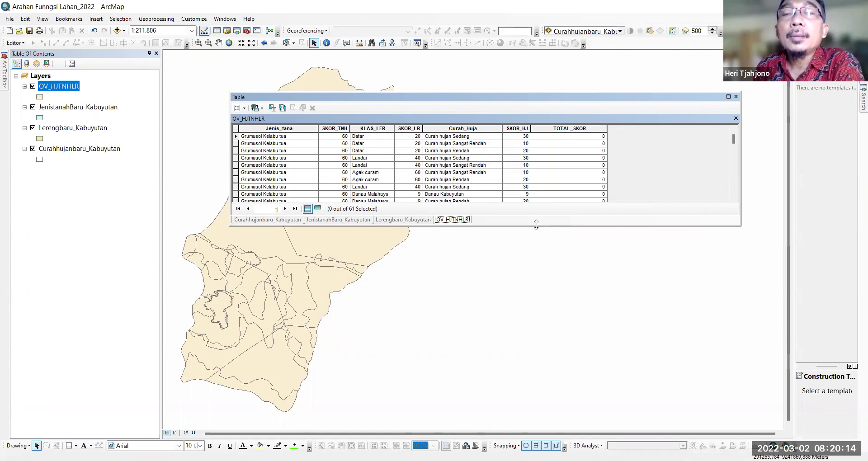
left_click_drag(536, 225, 536, 295)
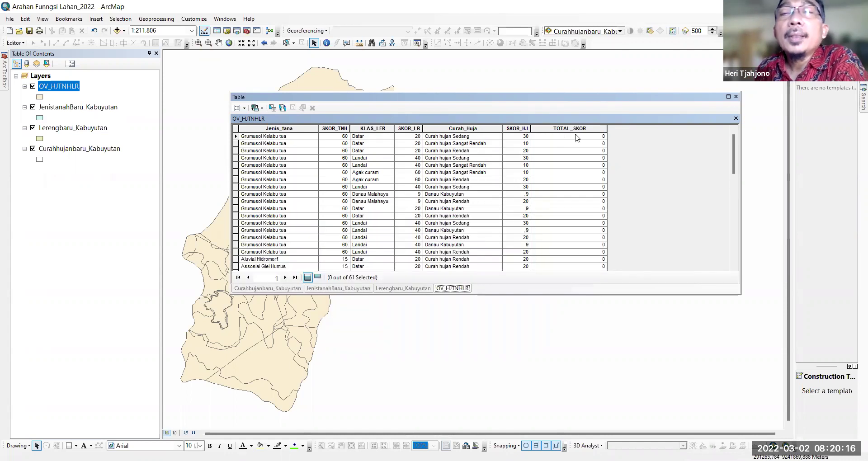
left_click(550, 129)
right_click(552, 130)
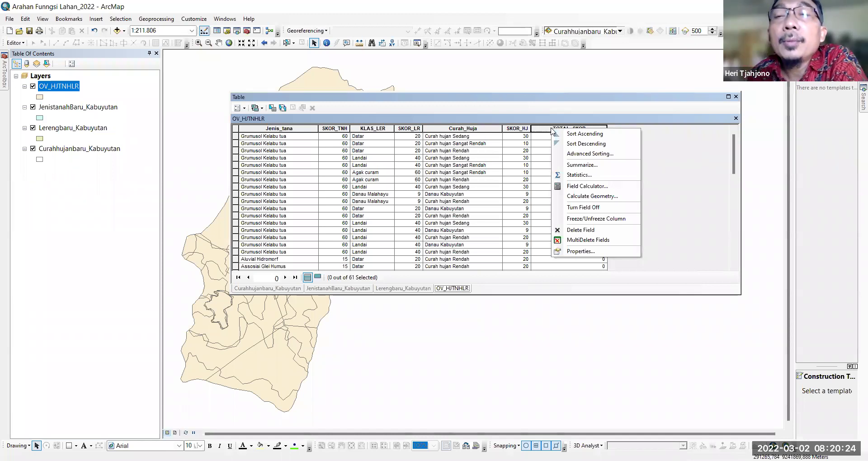
left_click(593, 187)
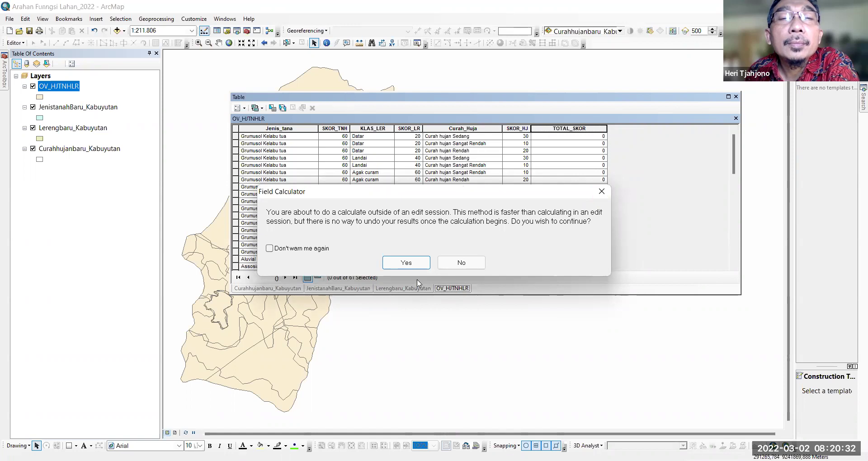
left_click(602, 193)
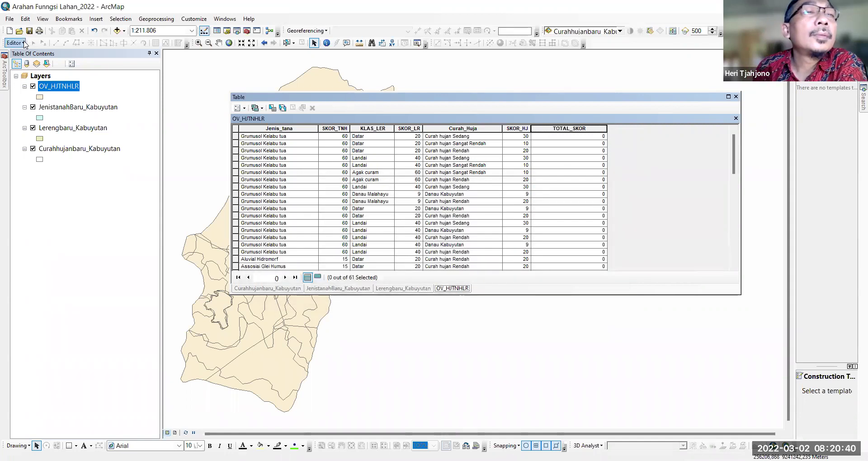
Step: Start an edit session and open the Field Calculator for the TOTAL_SKOR field of the OV_HJTNHLR table
left_click(18, 43)
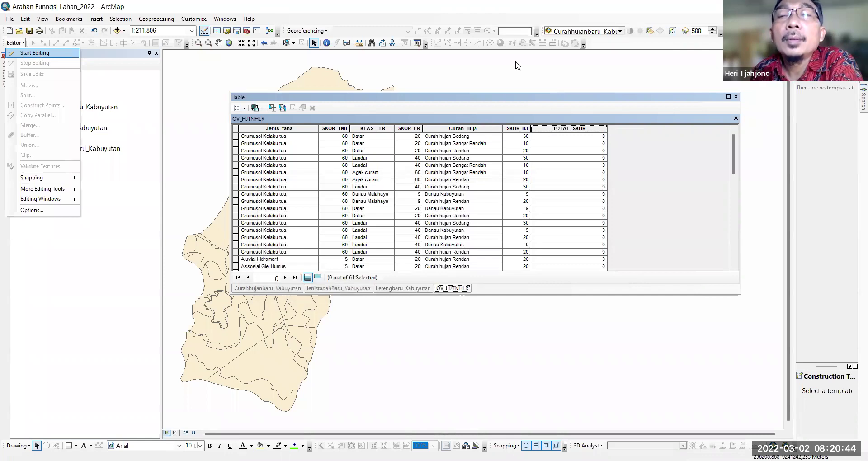
right_click(565, 129)
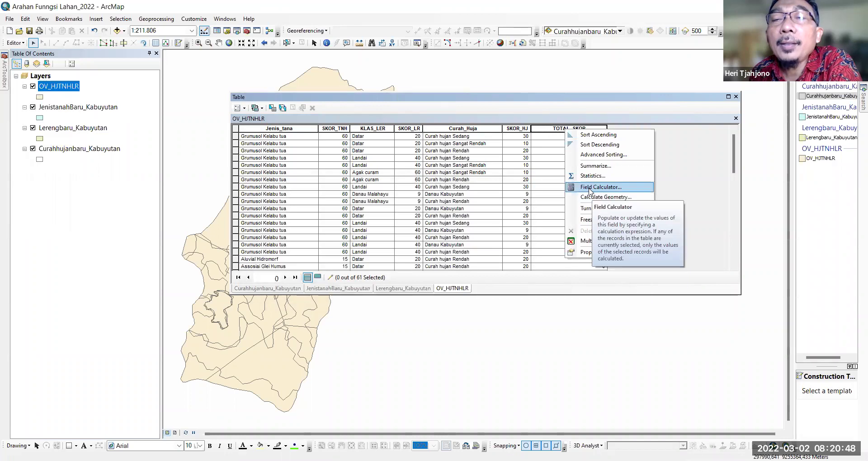
left_click(588, 188)
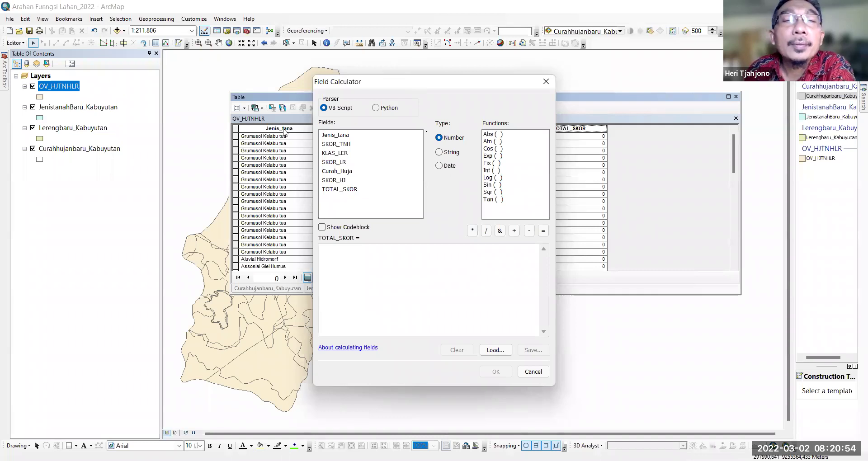
left_click_drag(344, 81, 271, 87)
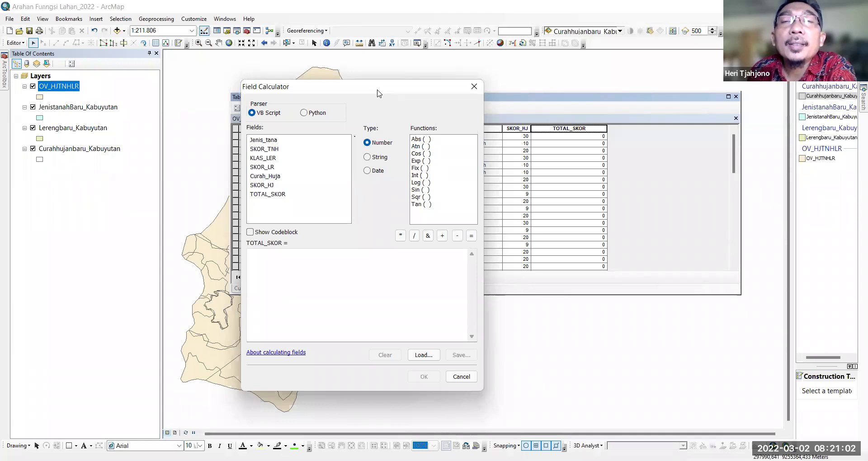
left_click(493, 88)
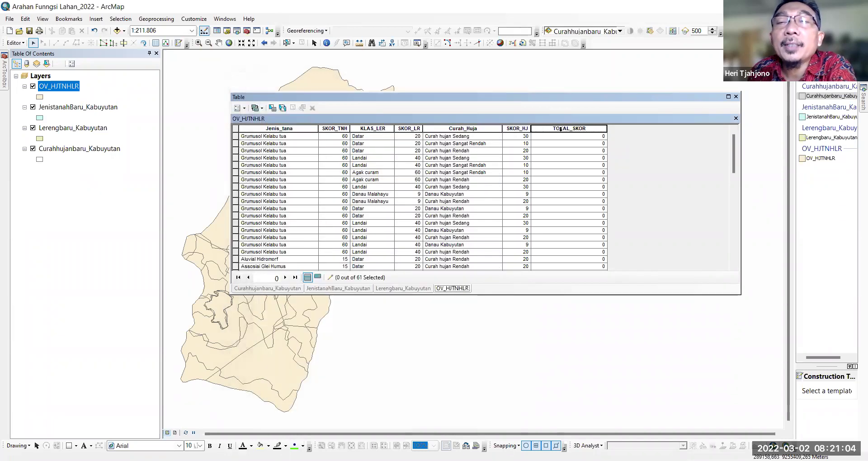
left_click(571, 128)
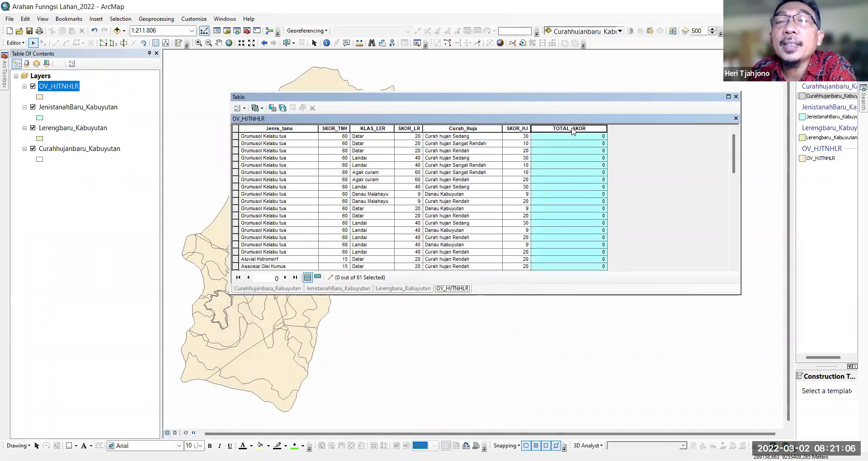
left_click(621, 129)
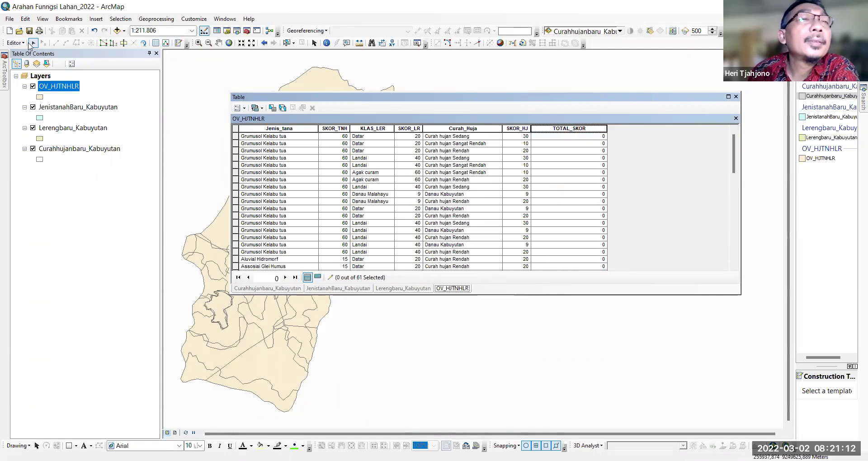
left_click(611, 330)
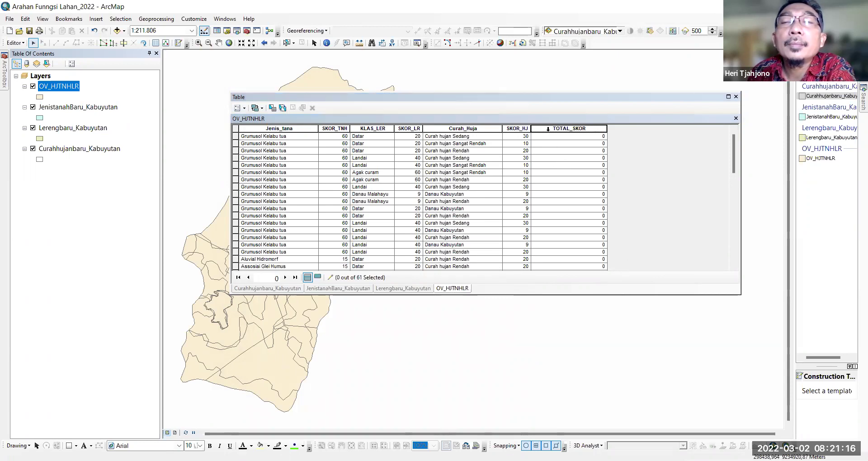
right_click(548, 128)
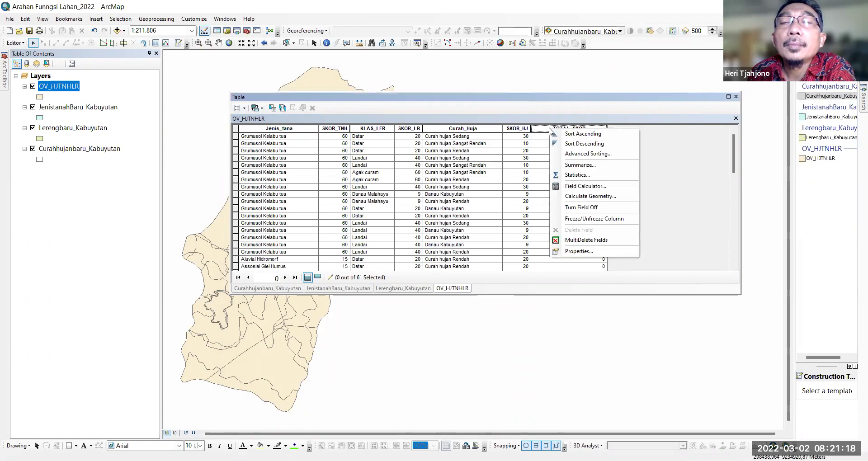
left_click(582, 187)
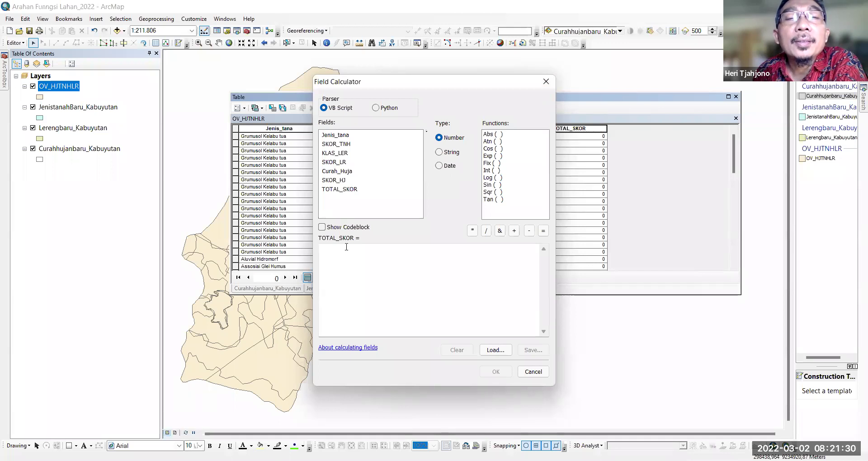
double_click(345, 145)
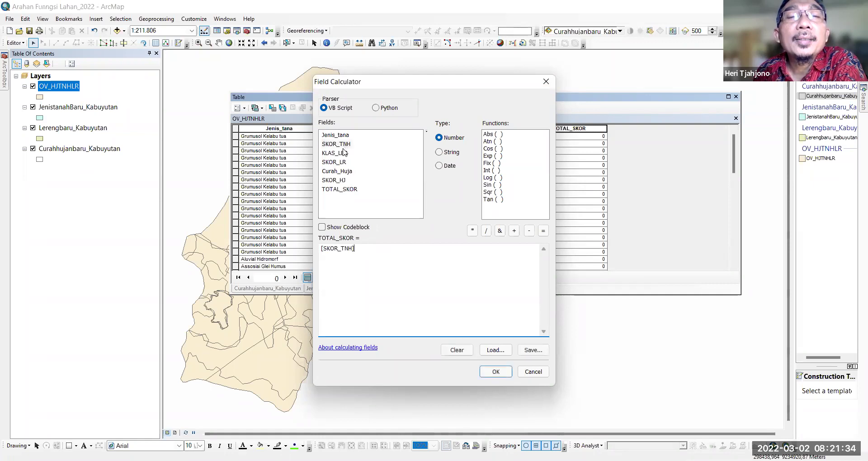
left_click(514, 230)
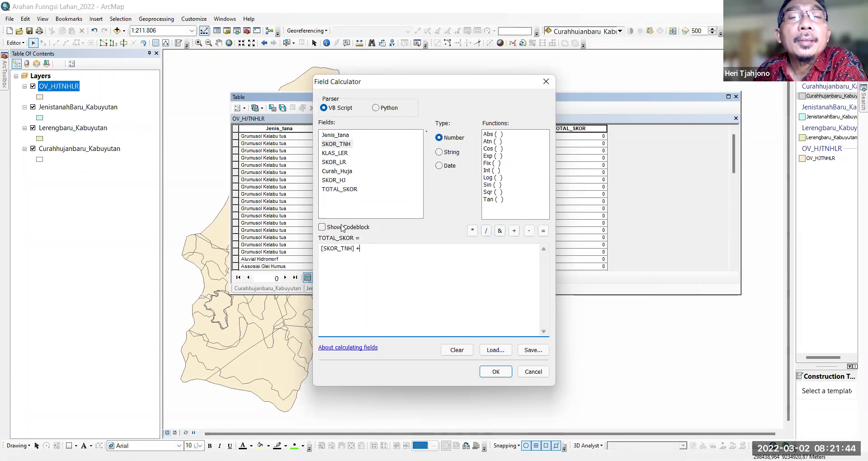
key("BackSpace")
key("BackSpace")
key("BackSpace")
key("BackSpace")
key("BackSpace")
key("BackSpace")
key("BackSpace")
key("BackSpace")
key("BackSpace")
key("BackSpace")
key("BackSpace")
key("BackSpace")
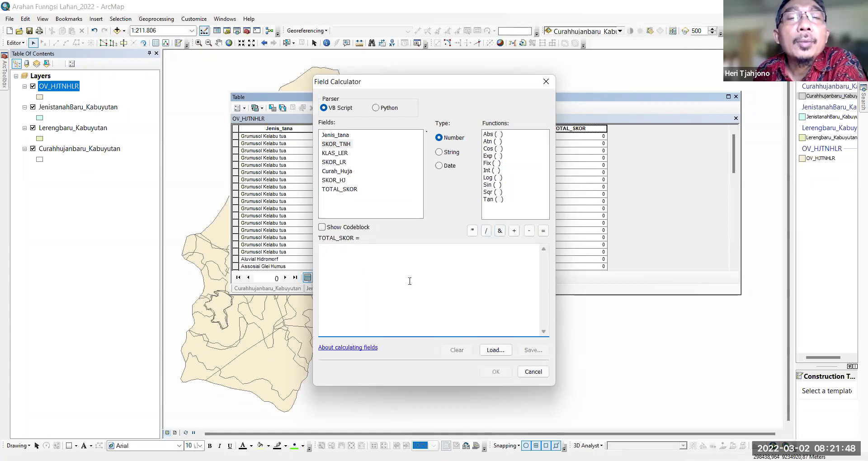
Step: Calculate the TOTAL_SKOR field with the expression [SKOR_HJ] + [SKOR_LR] + [SKOR_TNH]
double_click(335, 181)
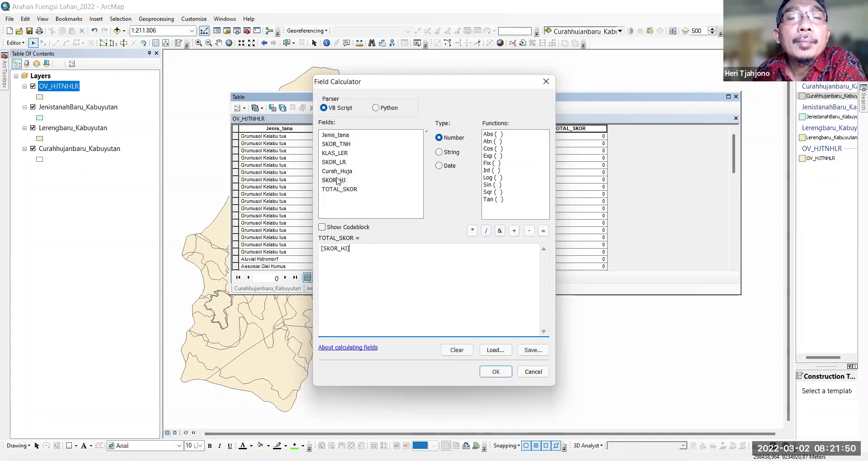
left_click(514, 231)
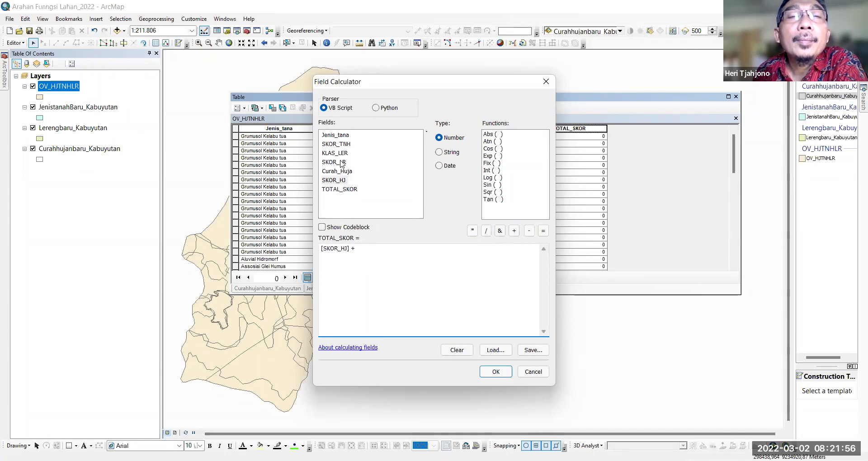
double_click(340, 163)
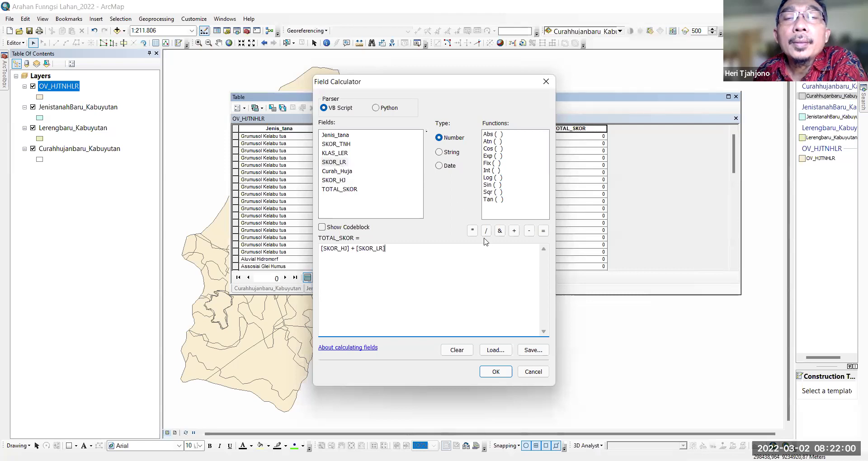
left_click(514, 231)
double_click(345, 145)
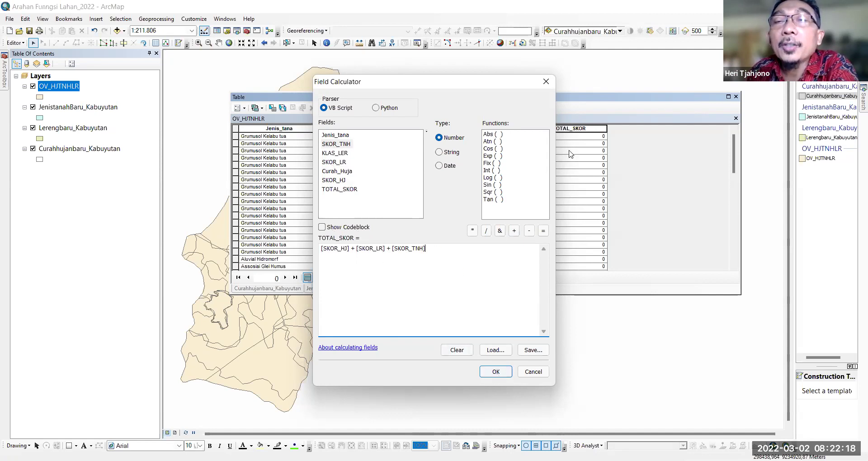
left_click(496, 372)
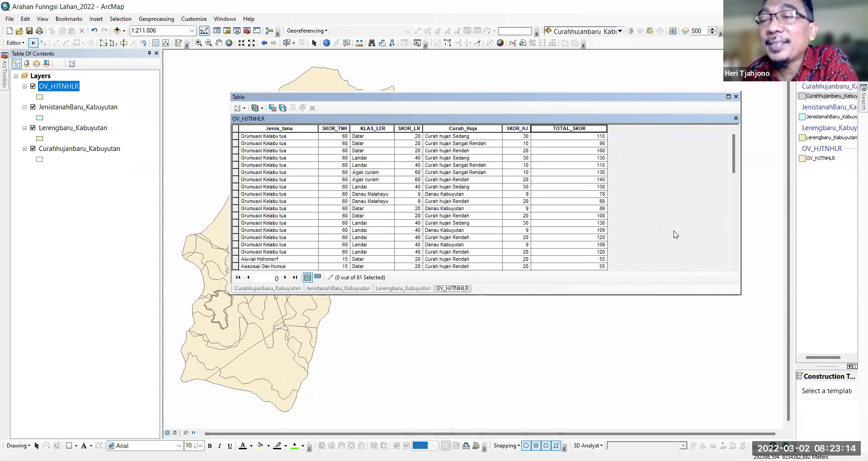
Step: End the edit session used for the TOTAL_SKOR calculation so that another field can be added to the OV_HJTNHLR table
left_click(244, 109)
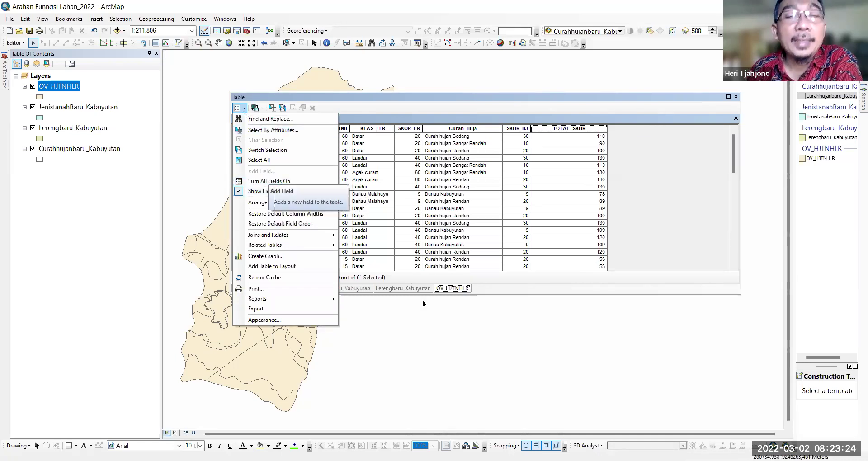
left_click(2, 154)
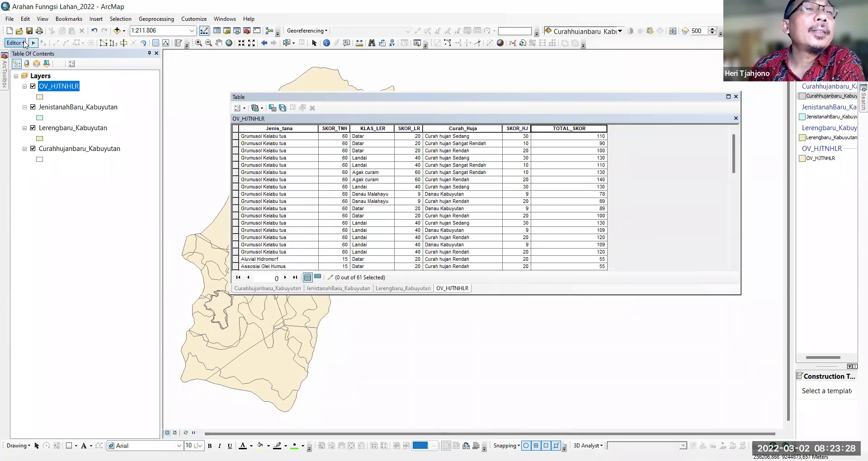
left_click(24, 43)
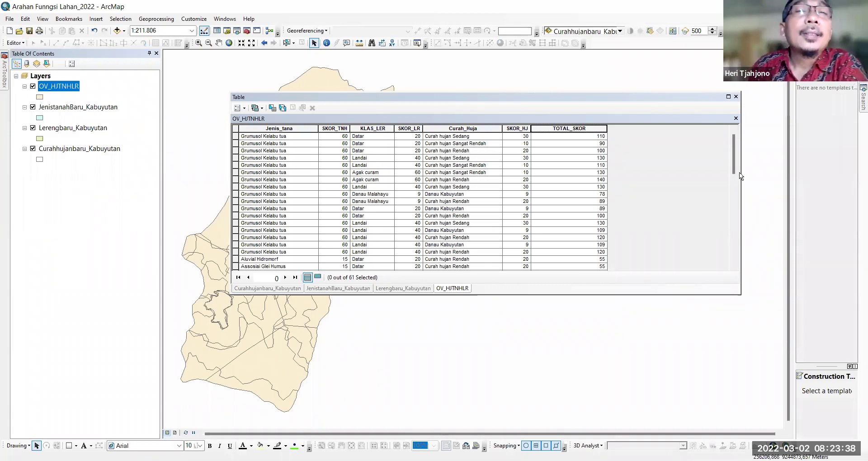
Step: Add a Text field named ARAHAN_FLAHAN to the OV_HJTNHLR table, accept the shortened name ARAHAN_FLA, and widen the table window
left_click(245, 108)
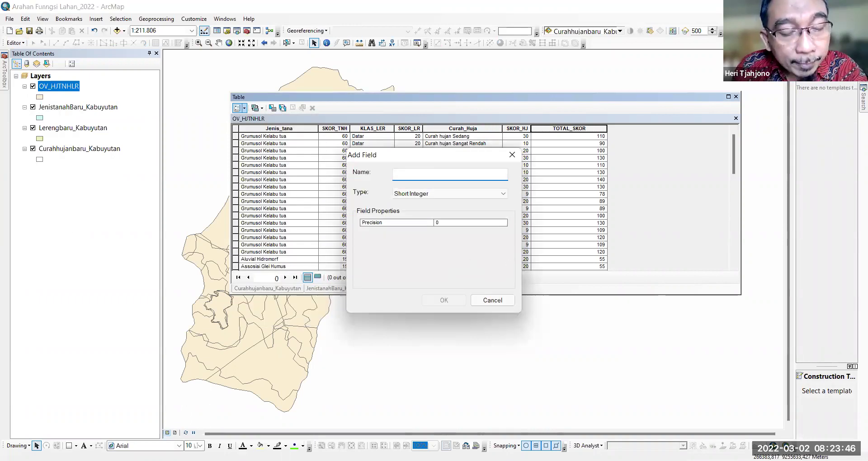
type("AR")
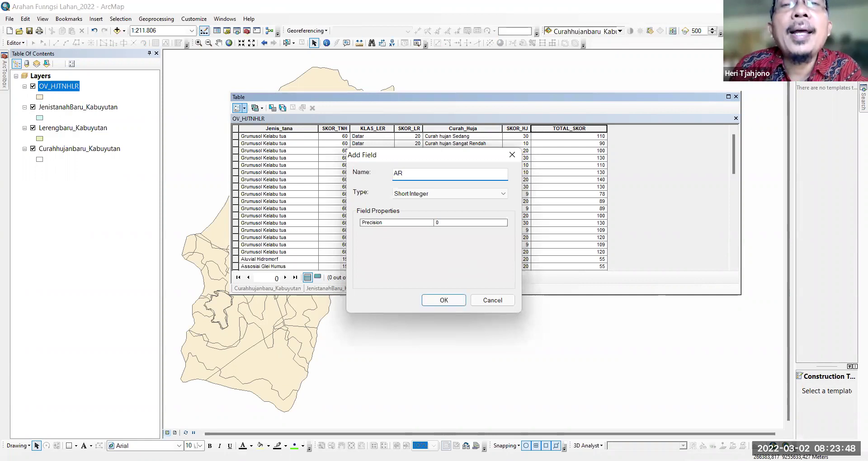
type("AHAN")
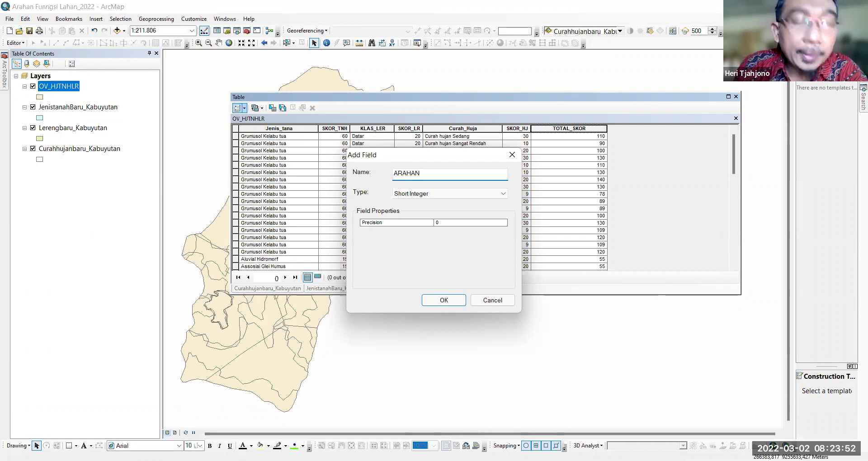
type("_")
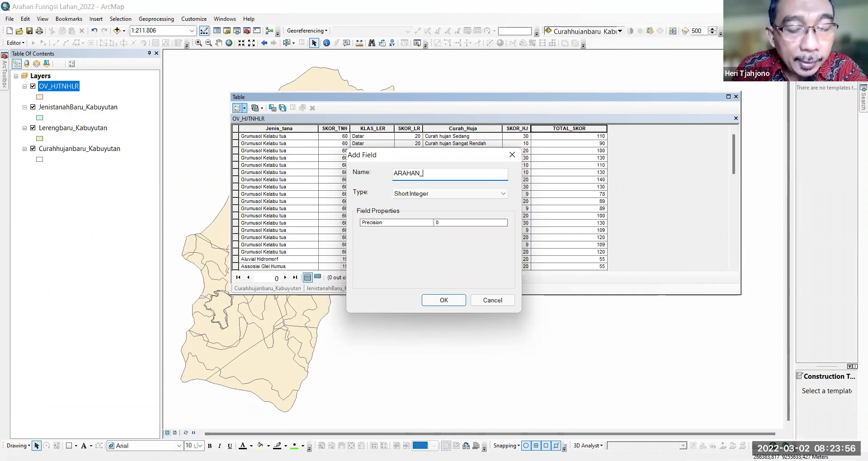
type("fF")
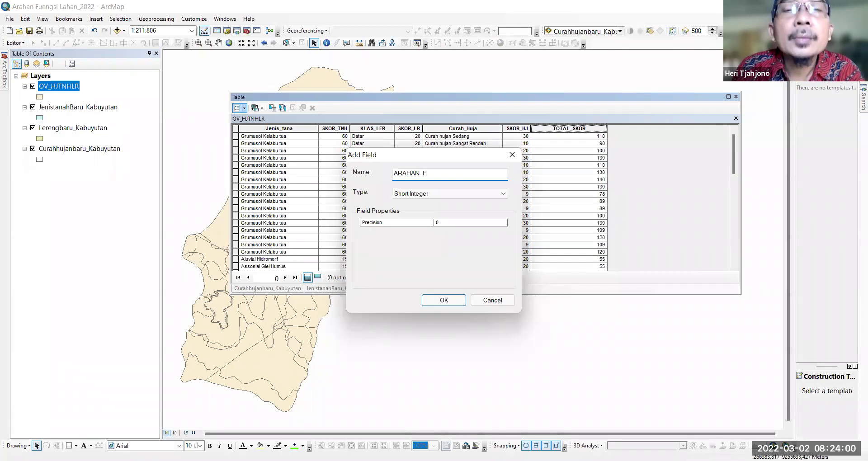
type("LAHAN")
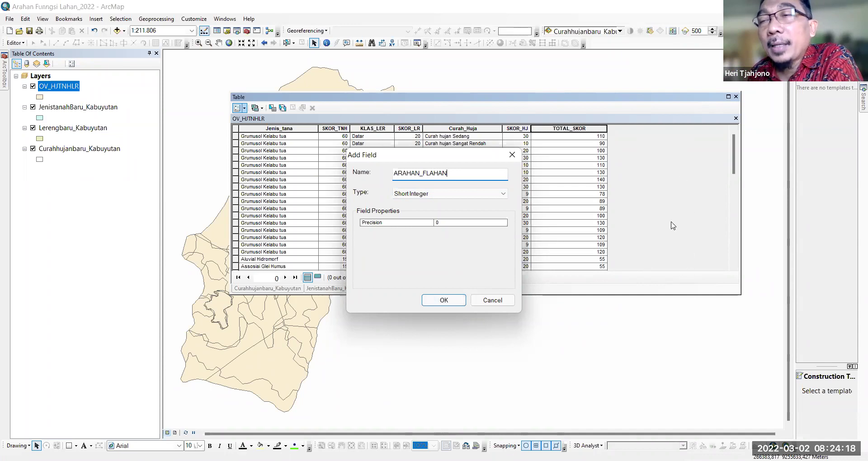
left_click(505, 195)
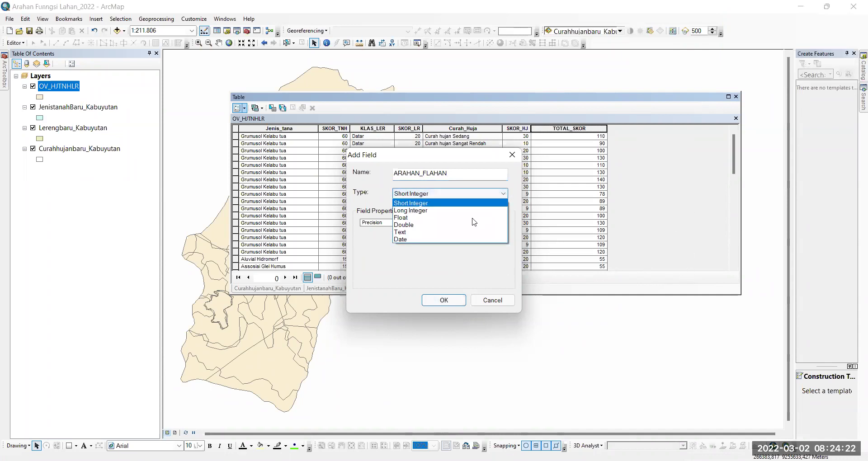
left_click(435, 233)
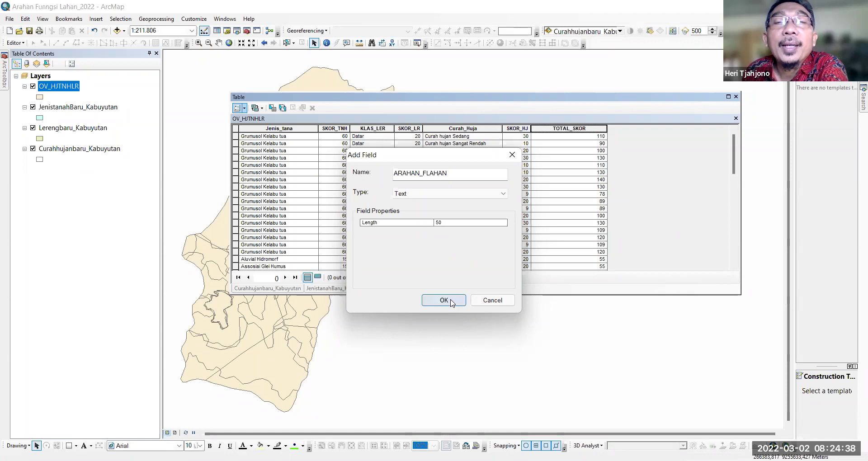
key("Return")
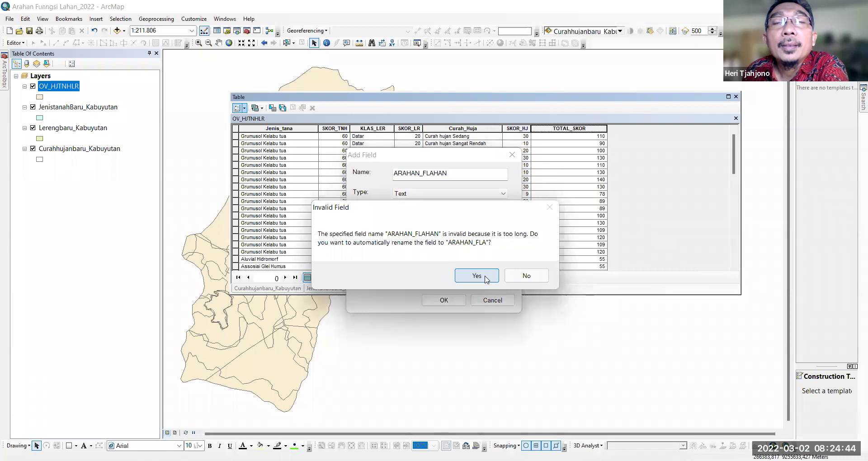
left_click(489, 275)
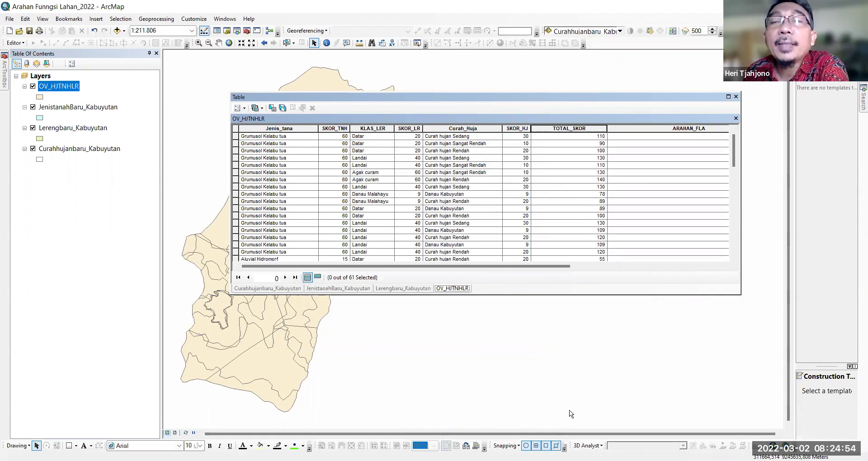
left_click_drag(231, 194, 181, 195)
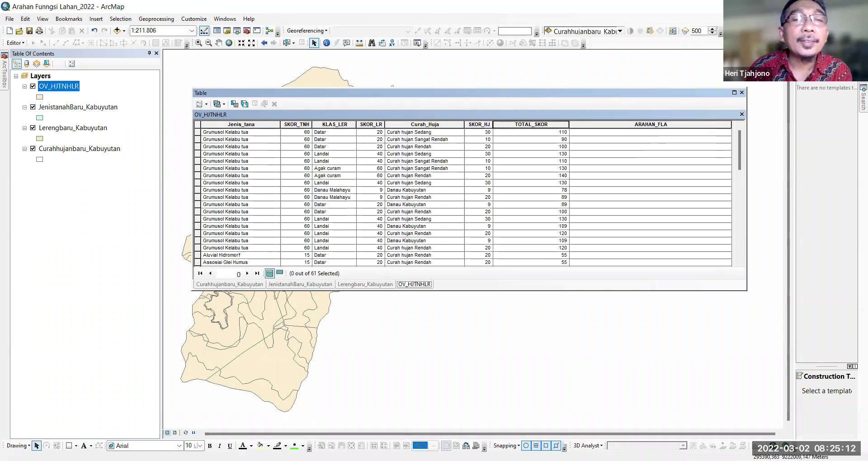
key("alt+Tab")
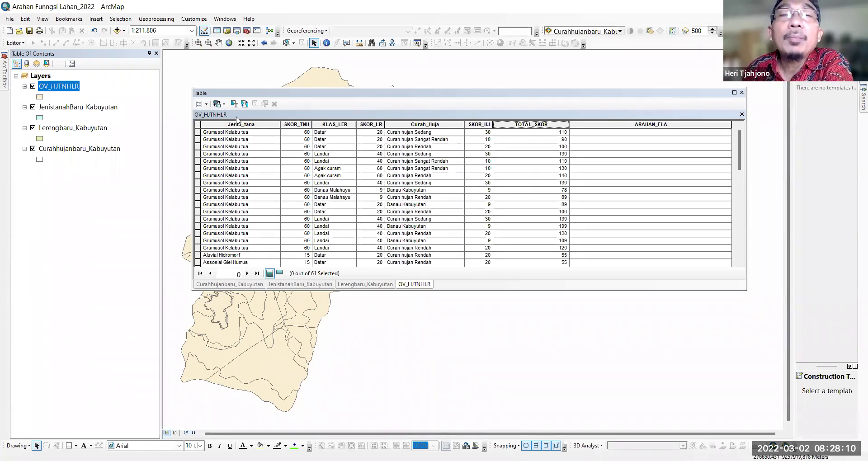
left_click(207, 106)
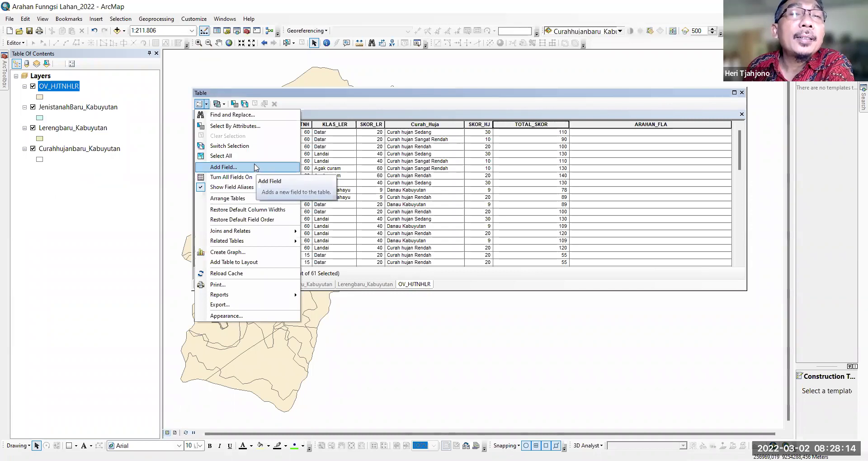
left_click(208, 106)
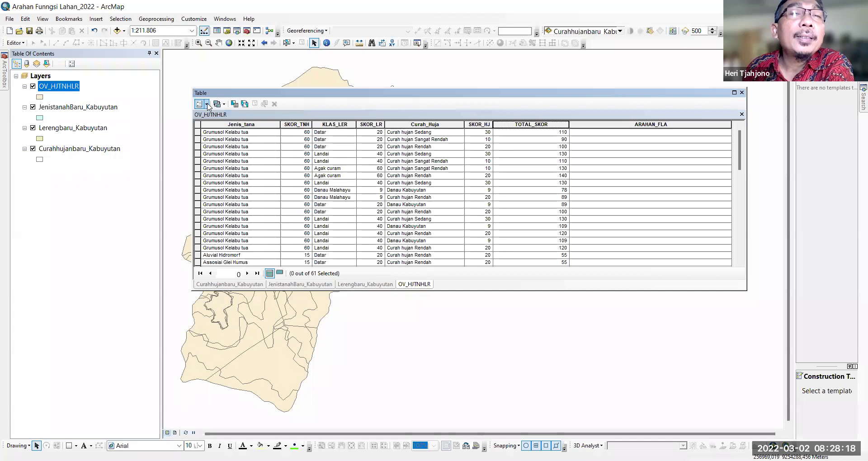
Step: Start a Select By Attributes query on the OV_HJTNHLR table with "TOTAL_SKOR" > and list the field's unique values
left_click(207, 105)
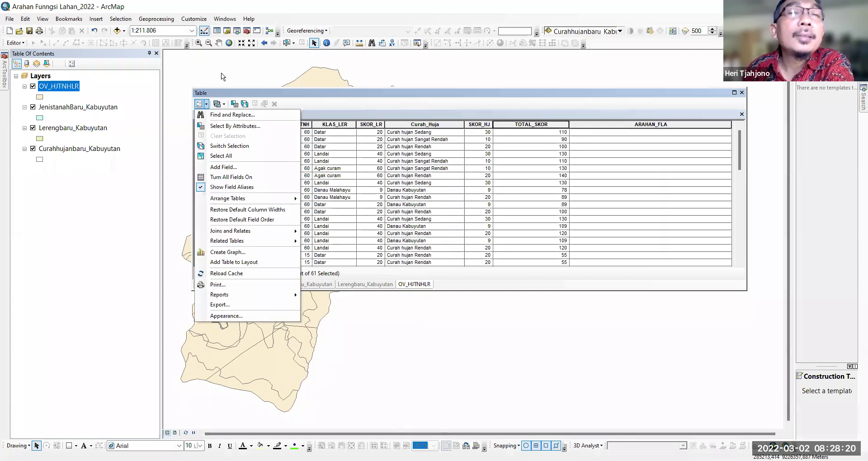
left_click(207, 106)
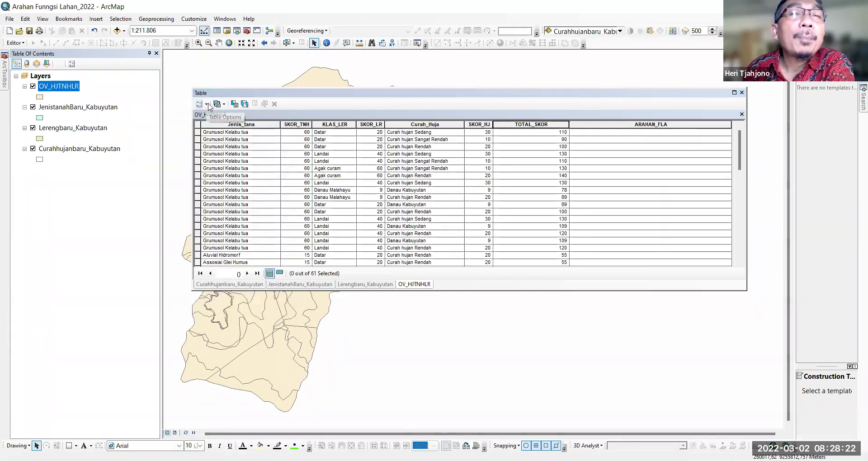
left_click(208, 105)
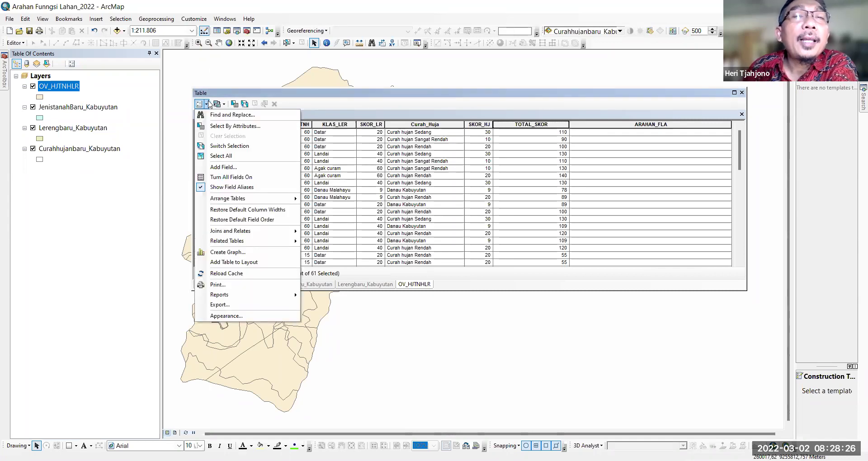
left_click(216, 126)
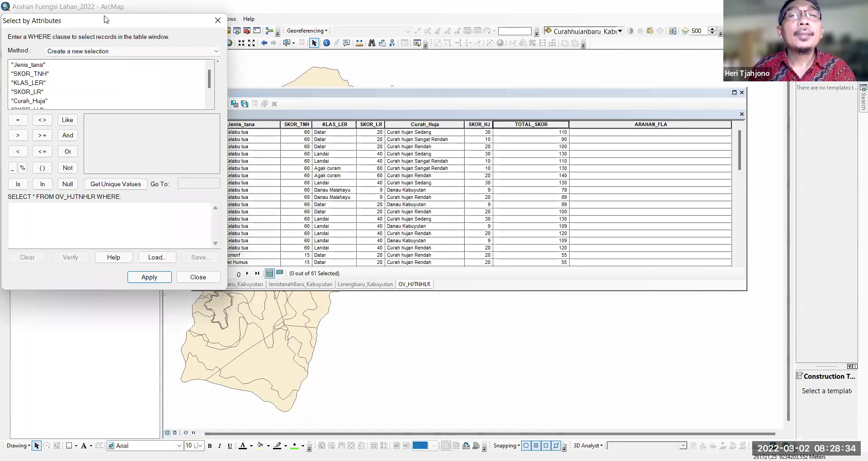
left_click_drag(105, 19, 352, 64)
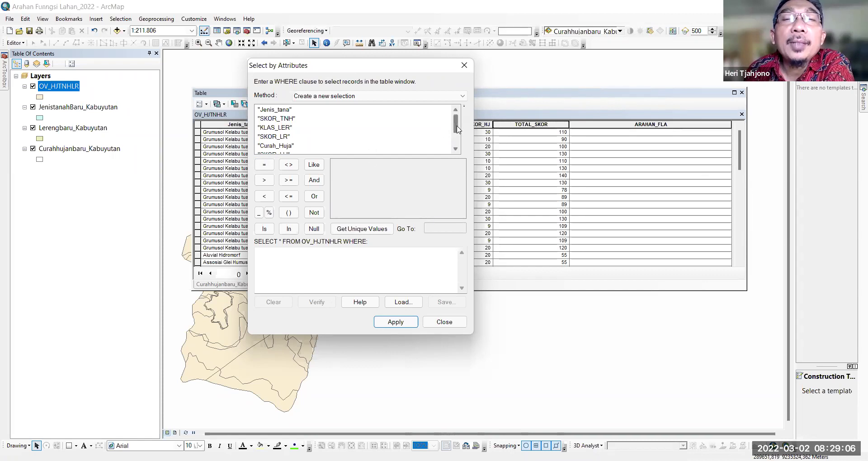
scroll(455, 144, "down", 1)
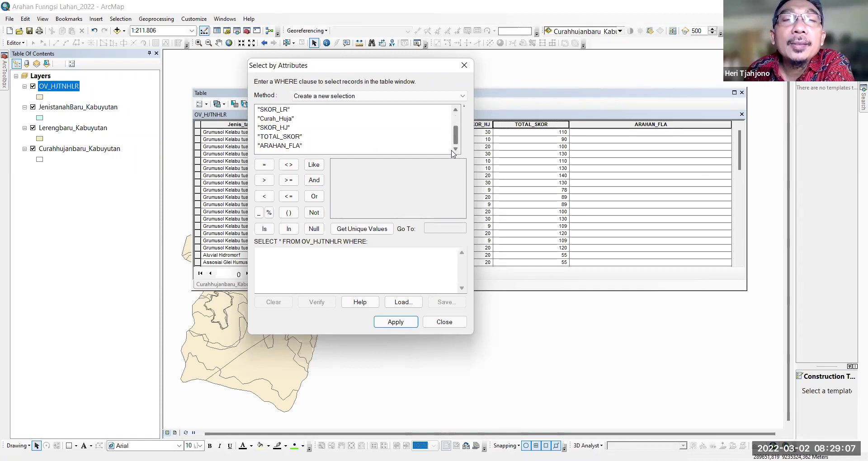
double_click(288, 137)
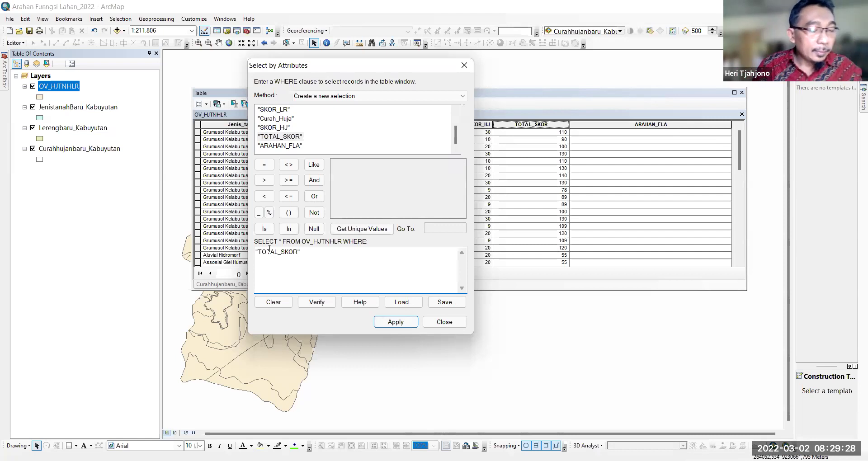
left_click(265, 180)
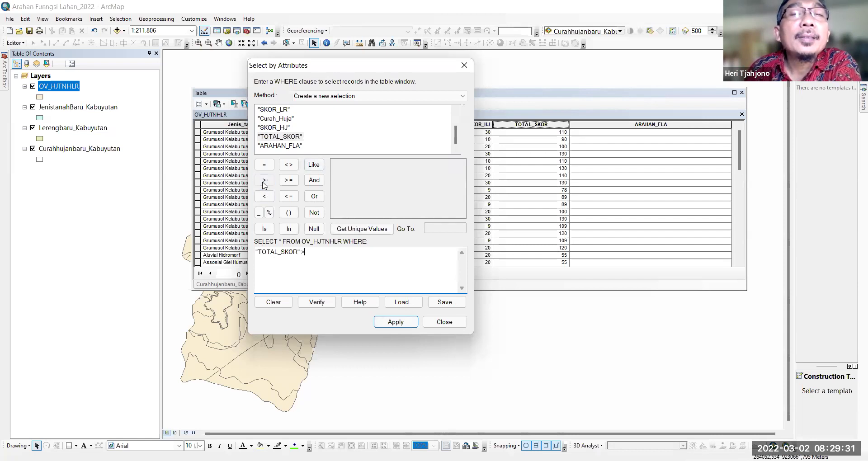
left_click(357, 230)
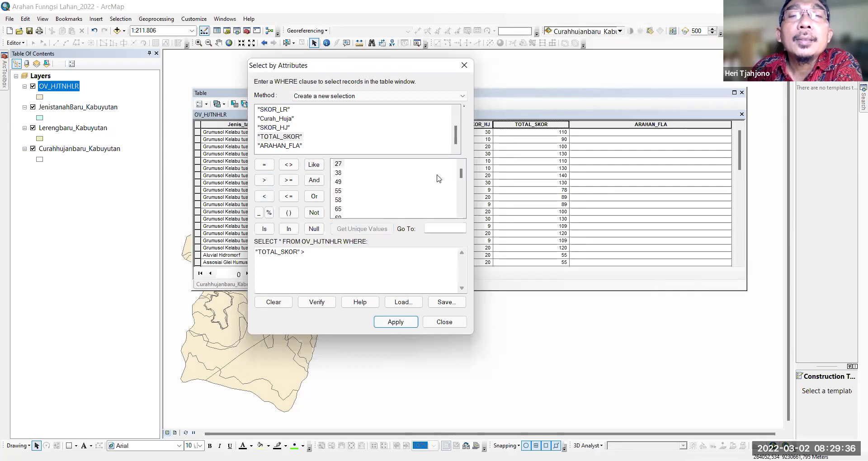
left_click_drag(461, 174, 461, 217)
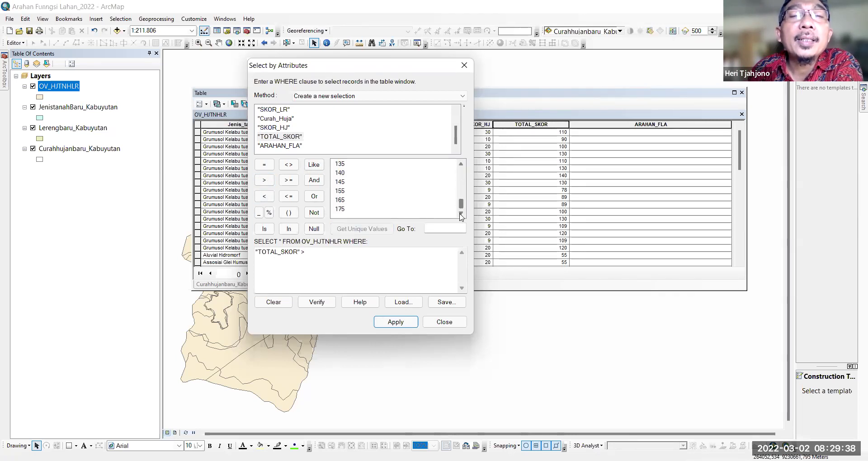
Step: Try to apply the selection with the incomplete clause "TOTAL_SKOR" > and return to the query dialog
left_click(340, 209)
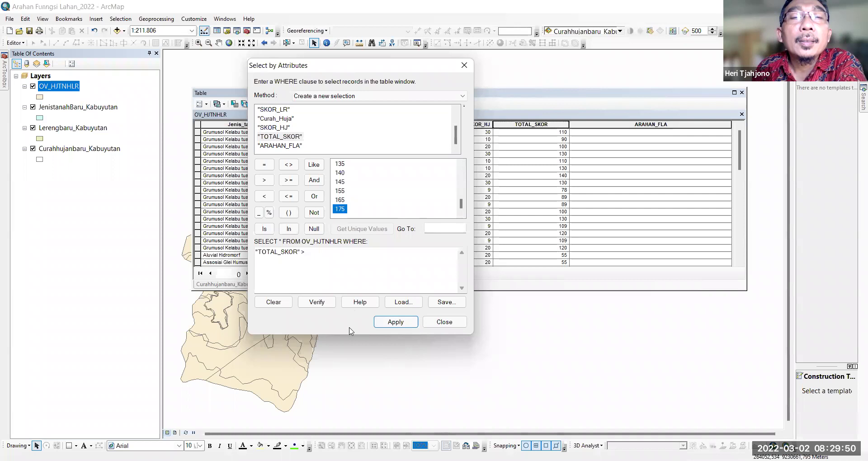
left_click(393, 324)
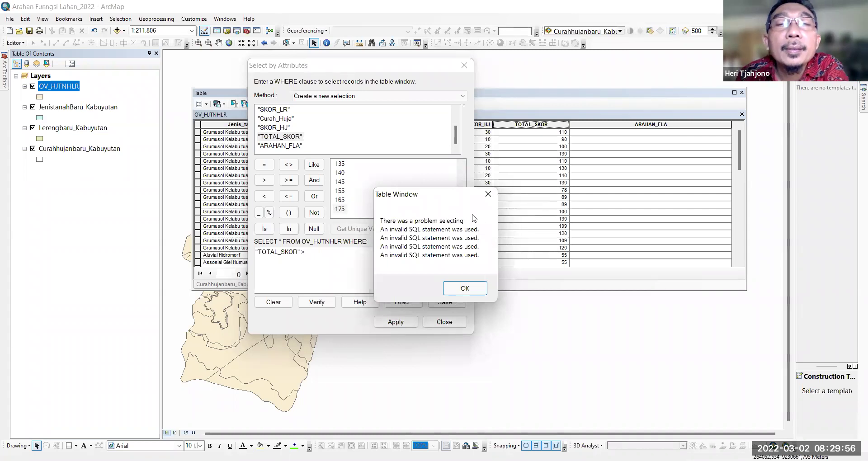
left_click(487, 196)
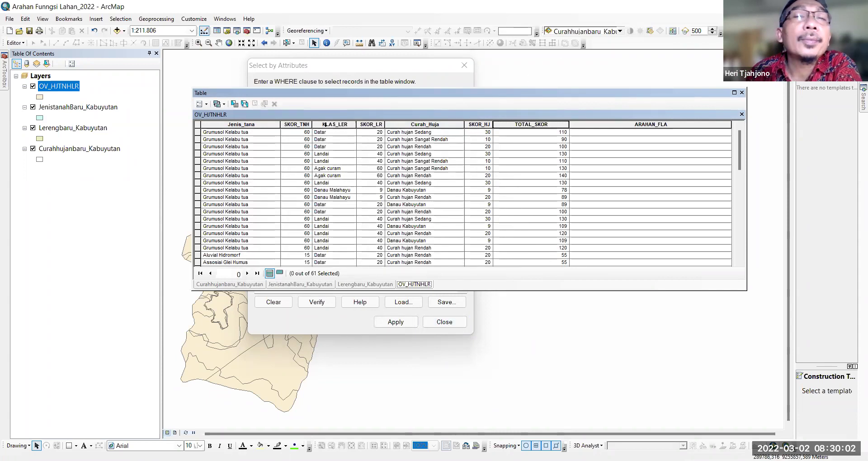
left_click(470, 314)
left_click_drag(341, 67, 381, 98)
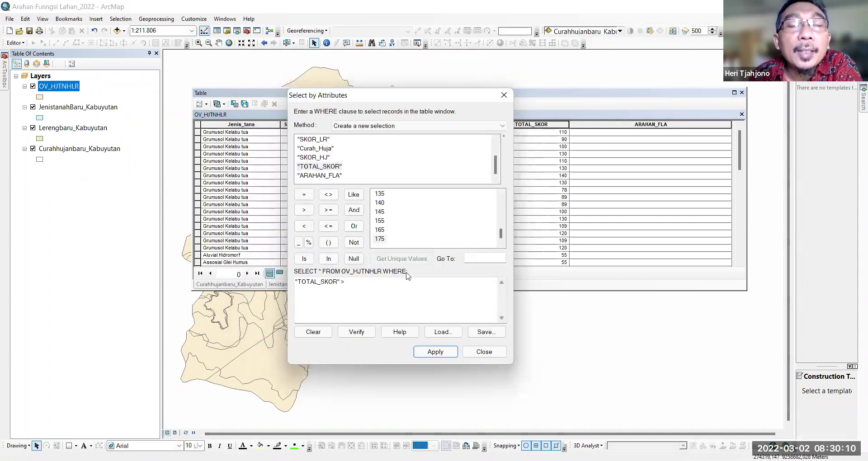
Step: Complete the first condition of the WHERE clause as "TOTAL_SKOR" > 124 using the unique values
left_click(356, 284)
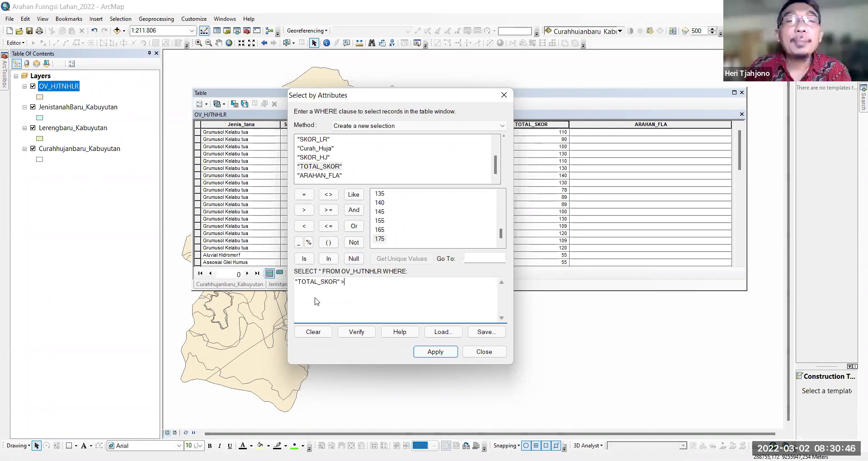
scroll(505, 231, "up", 2)
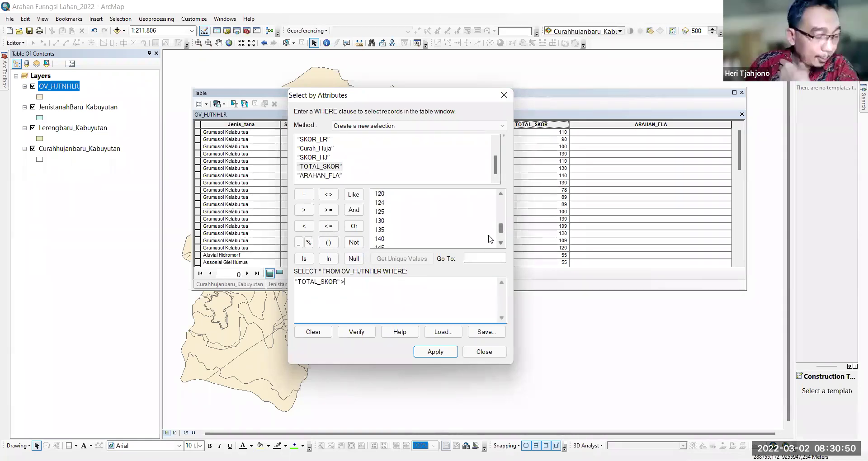
left_click(383, 203)
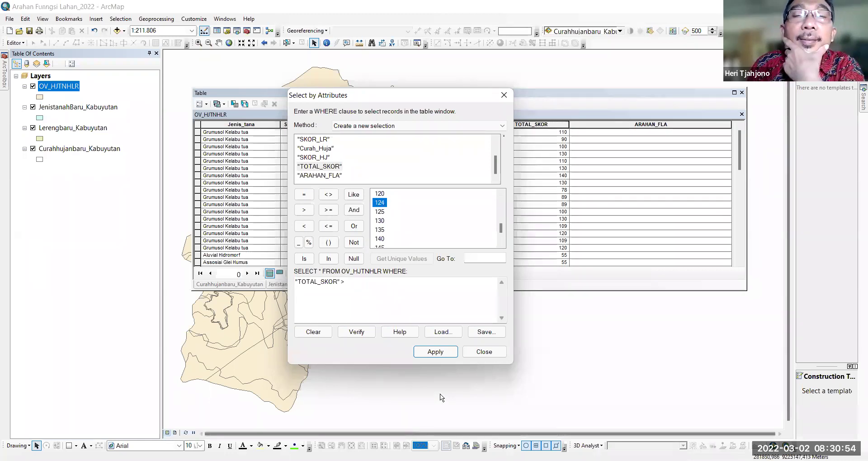
double_click(380, 204)
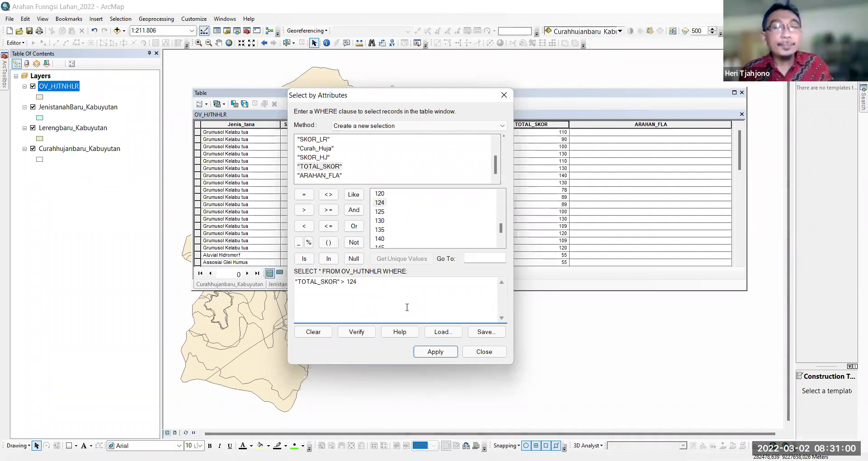
Step: Extend the WHERE clause with AND "TOTAL_SKOR" <= 175 and apply it to select the matching OV_HJTNHLR records
left_click(354, 210)
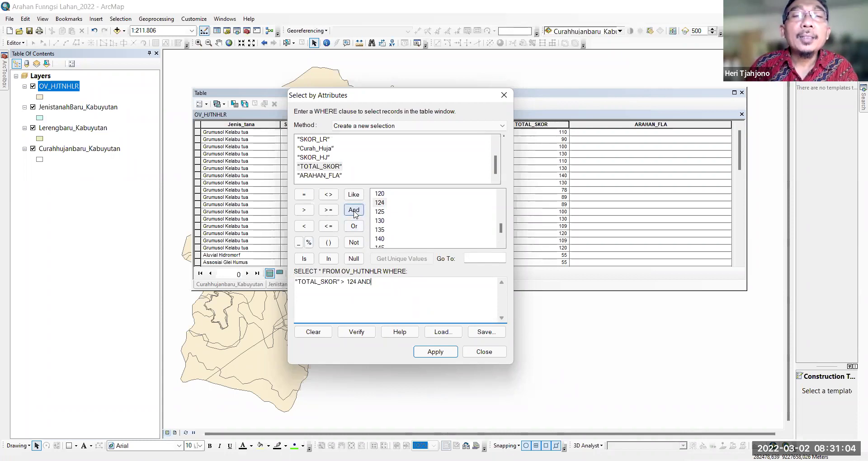
double_click(327, 168)
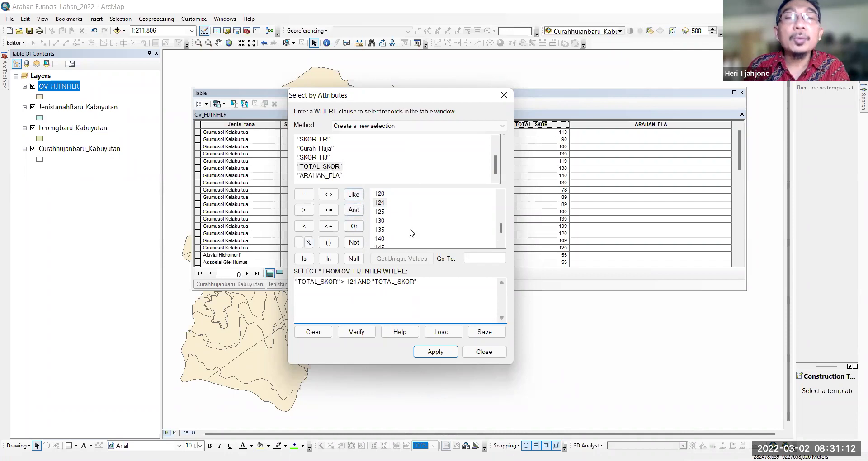
left_click(329, 226)
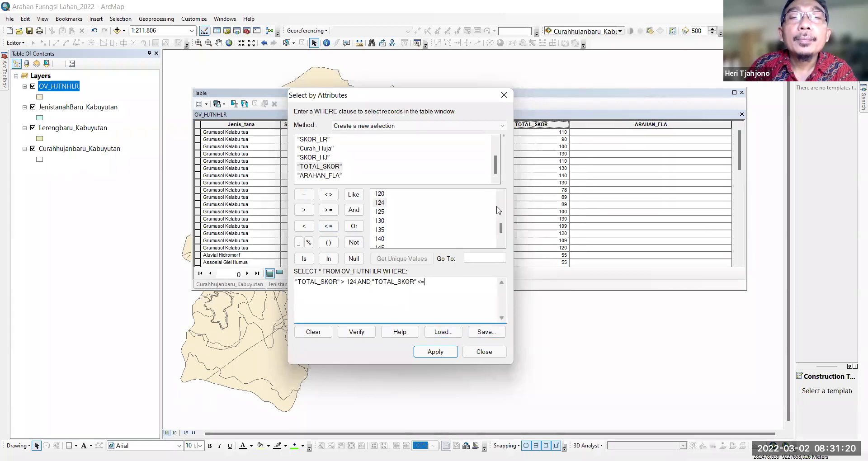
left_click_drag(502, 228, 502, 240)
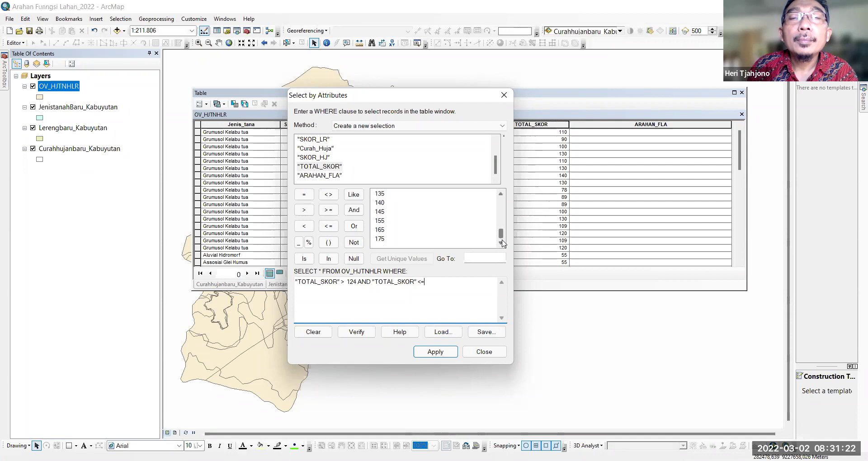
double_click(381, 239)
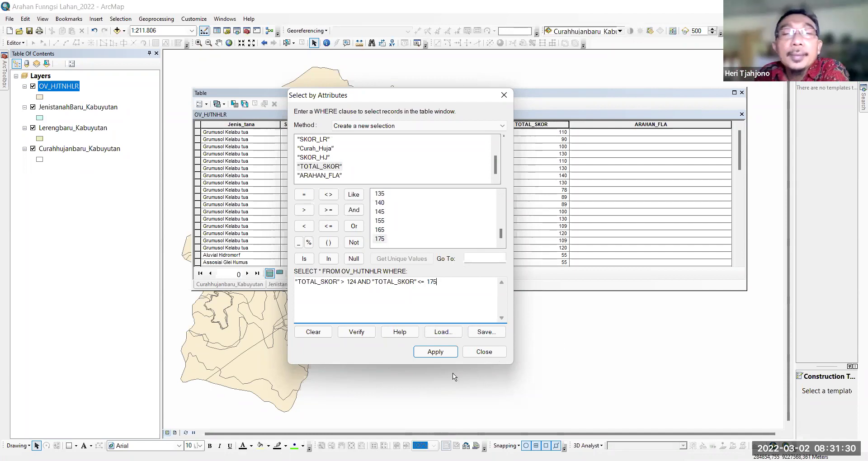
left_click(441, 353)
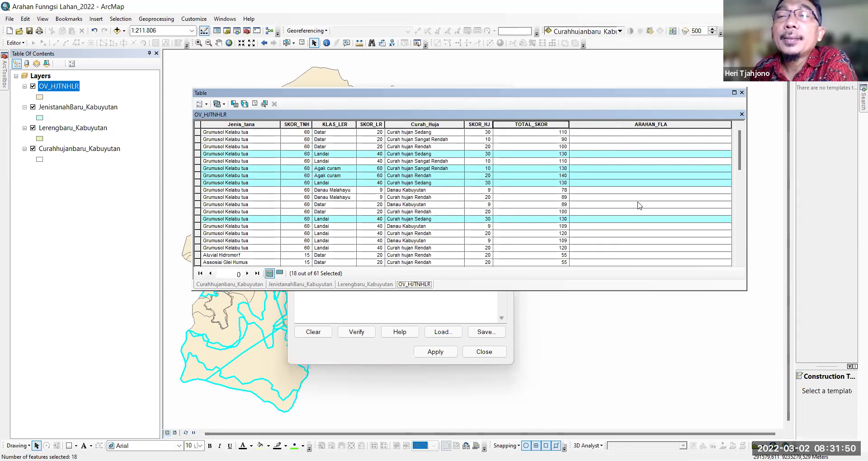
left_click(511, 338)
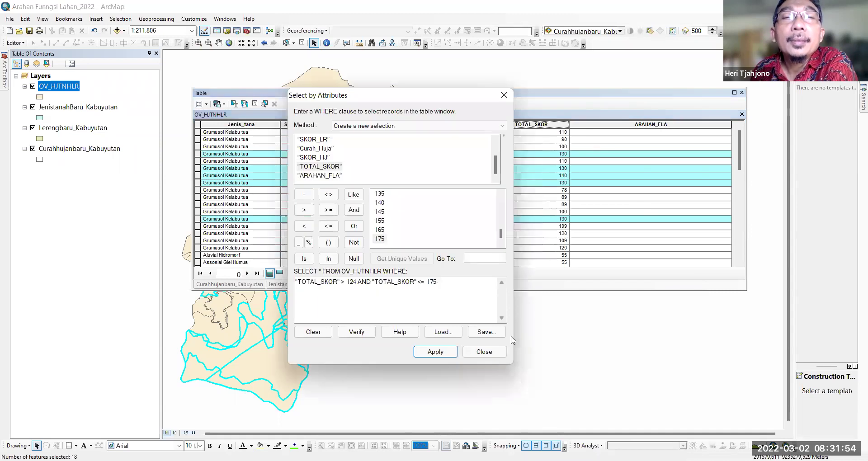
left_click(671, 155)
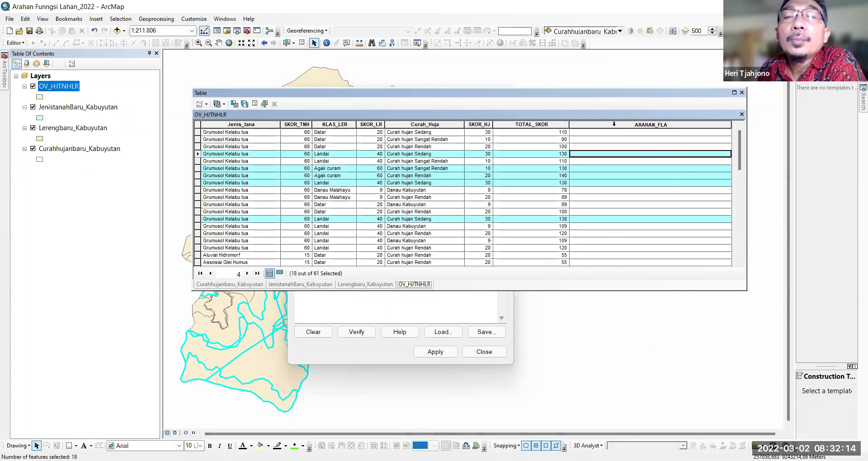
left_click(614, 124)
right_click(616, 127)
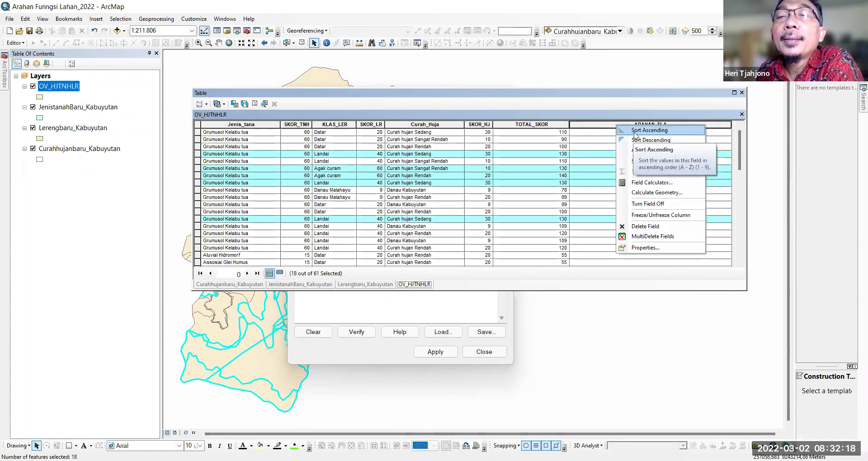
left_click(637, 131)
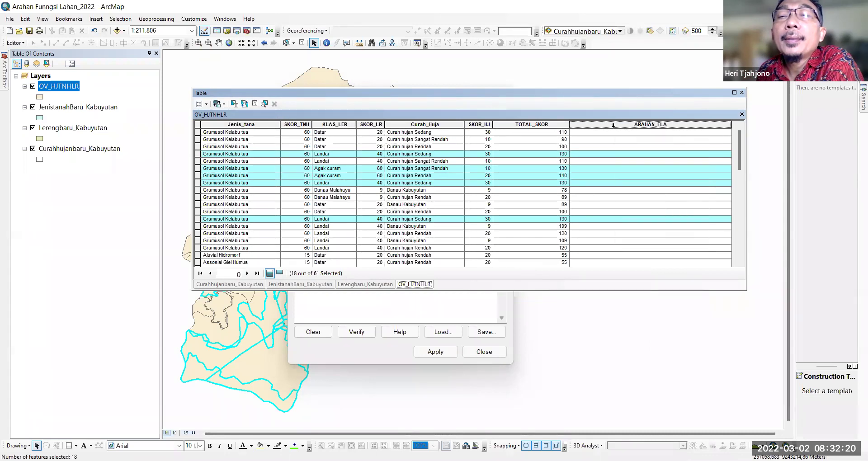
right_click(612, 125)
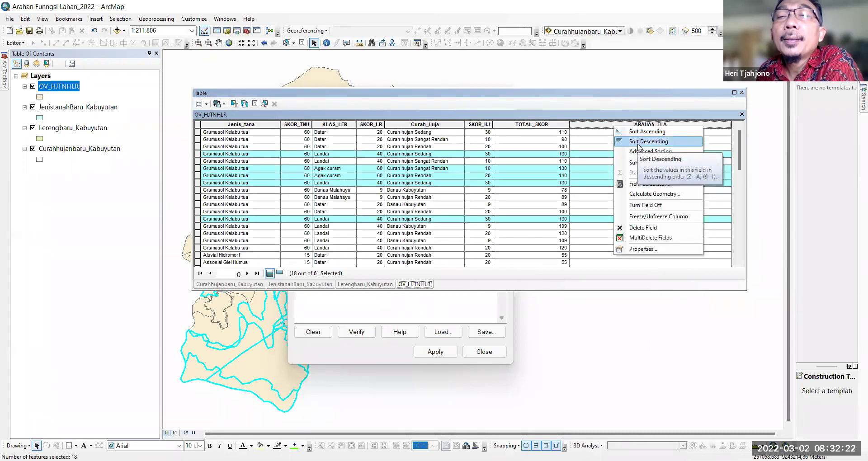
left_click(624, 131)
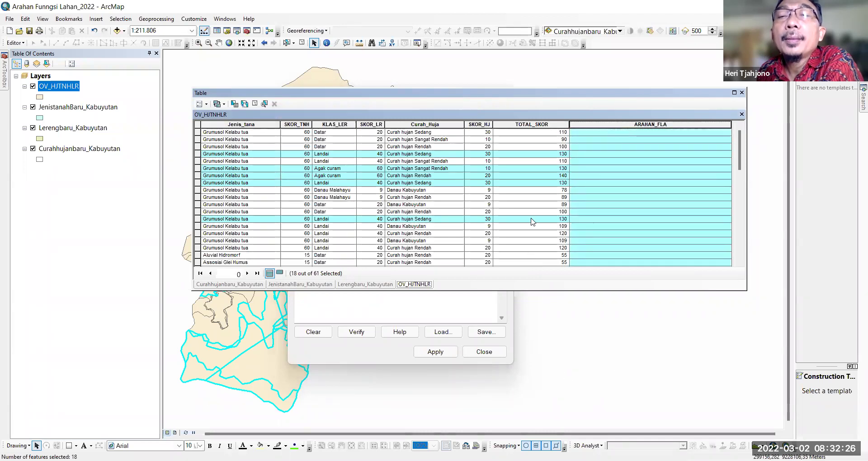
left_click(543, 201)
left_click(533, 197)
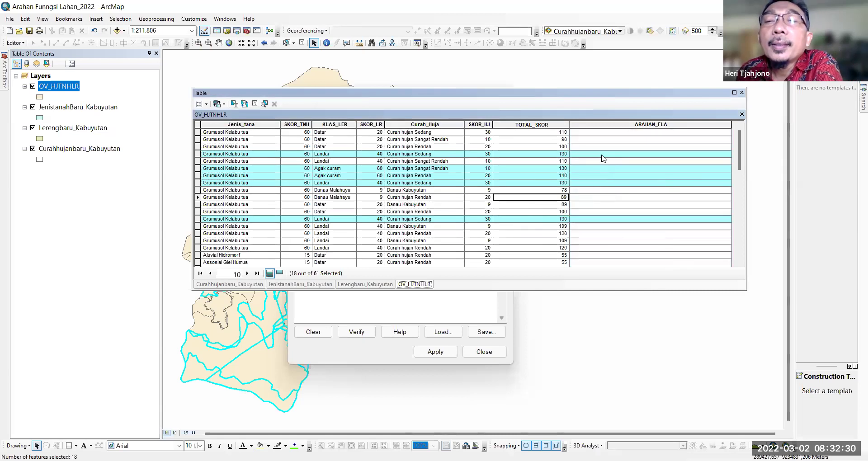
left_click(598, 124)
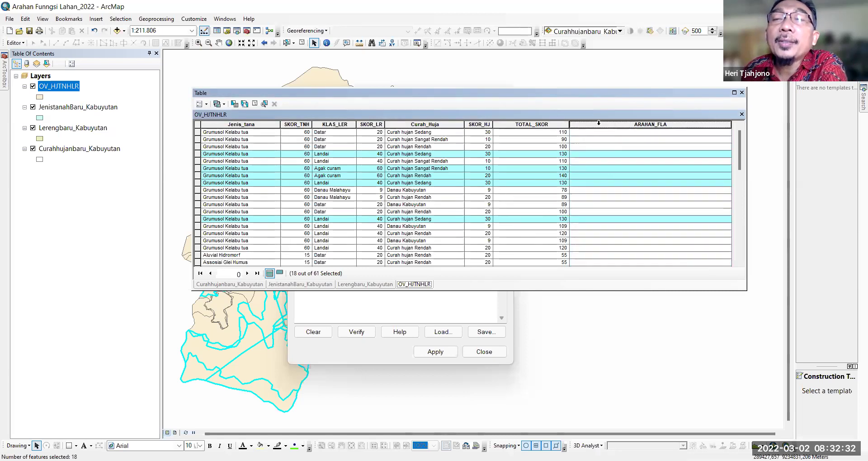
right_click(600, 125)
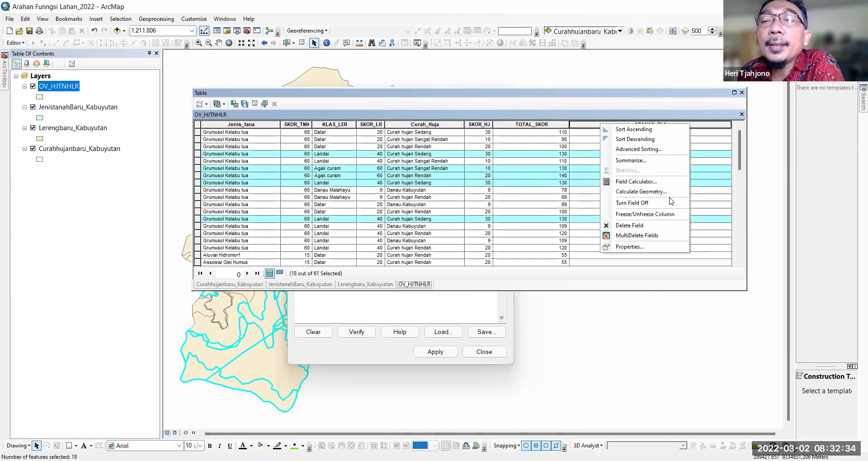
left_click(637, 182)
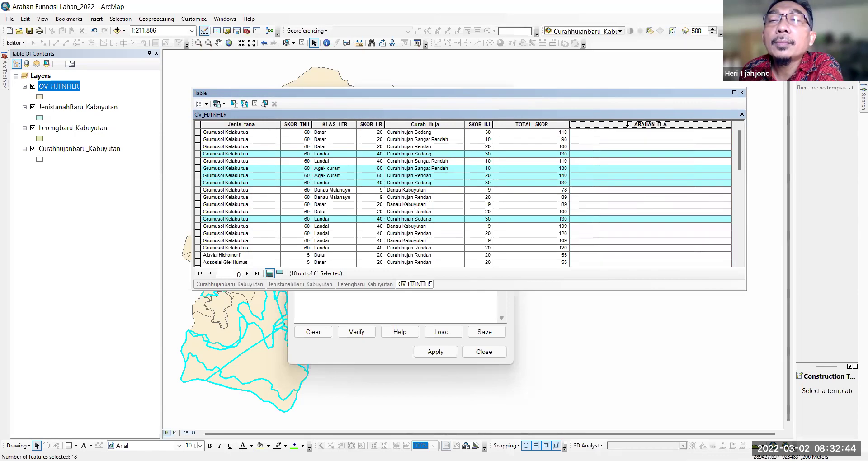
right_click(629, 125)
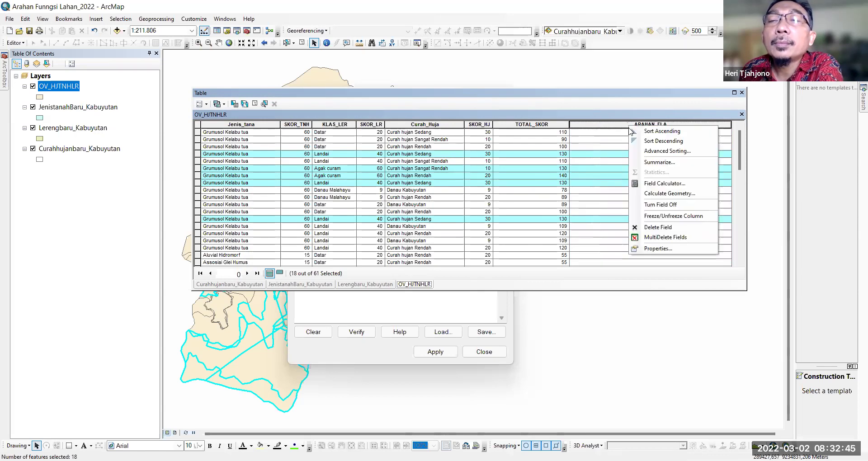
left_click(651, 197)
left_click(602, 192)
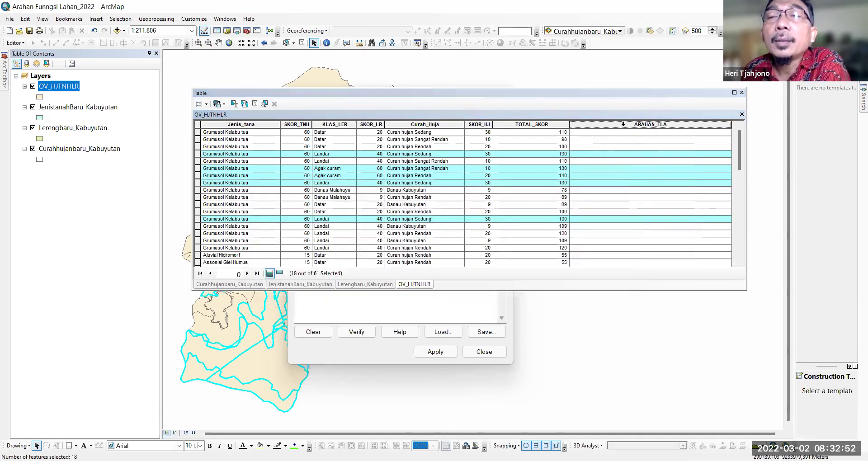
left_click(627, 125)
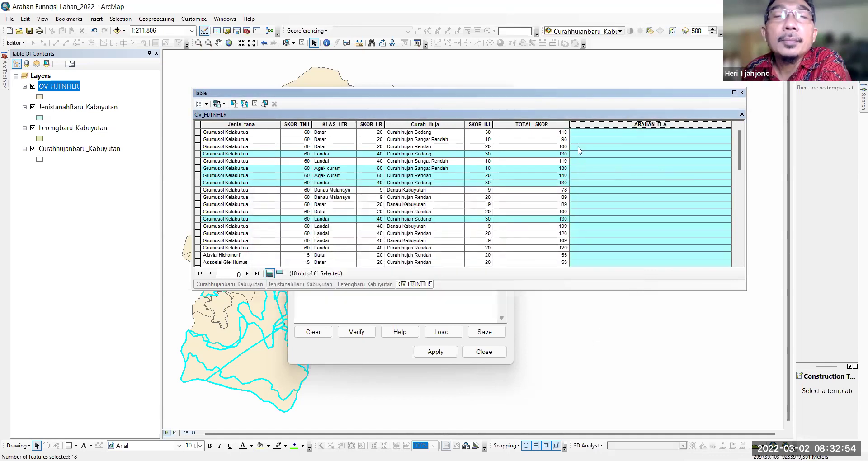
left_click(605, 298)
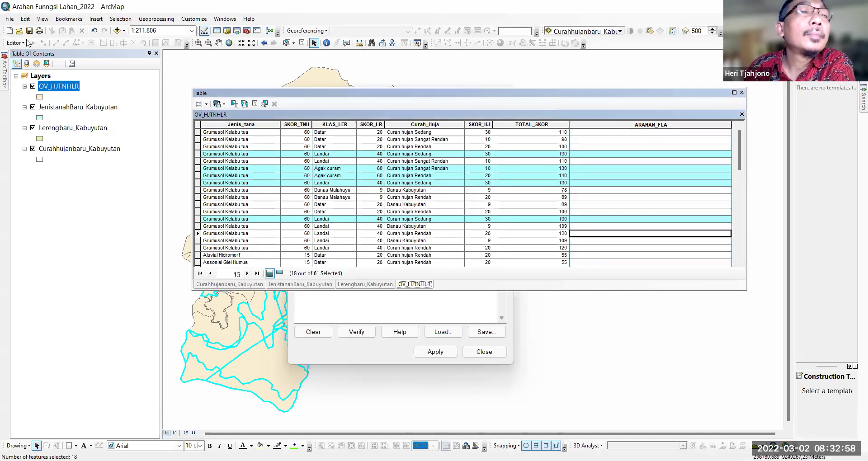
Step: Start an edit session and open the Field Calculator for the ARAHAN_FLA field of OV_HJTNHLR
left_click(22, 43)
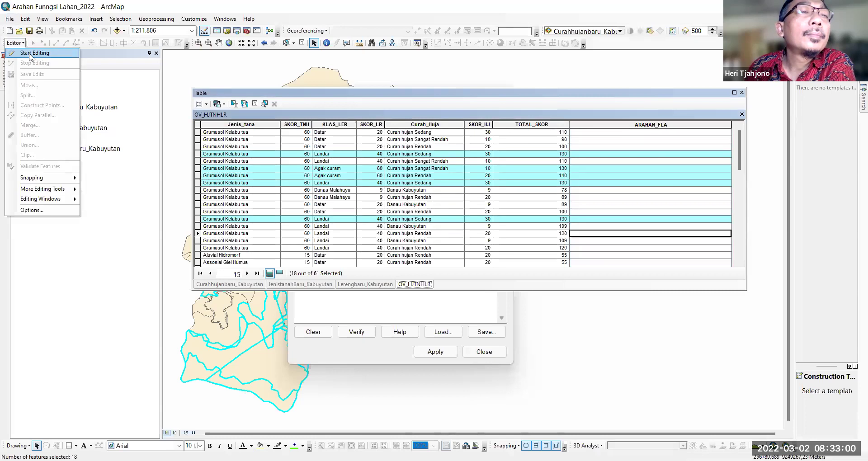
left_click(31, 54)
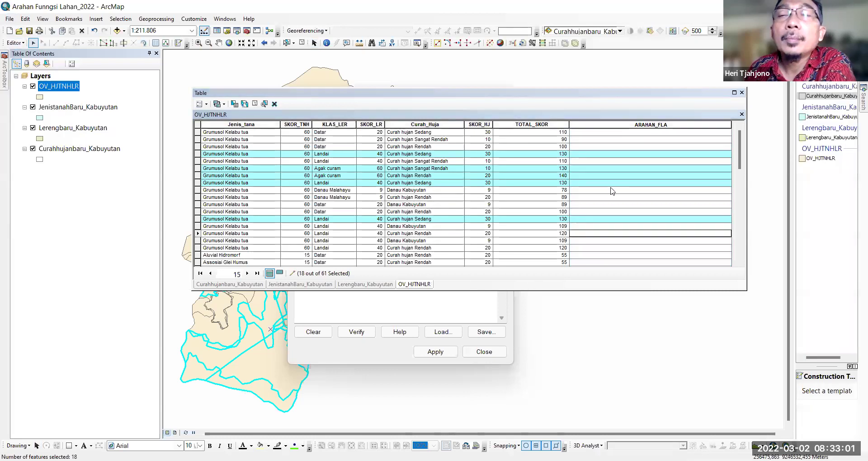
right_click(605, 126)
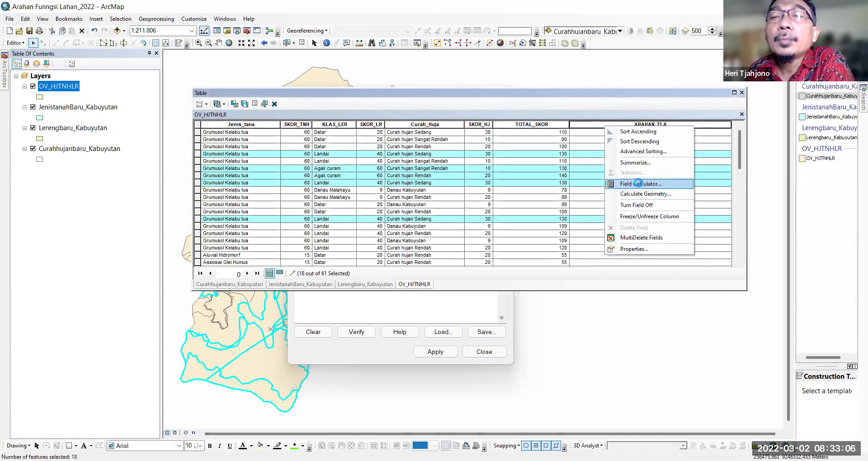
key("Return")
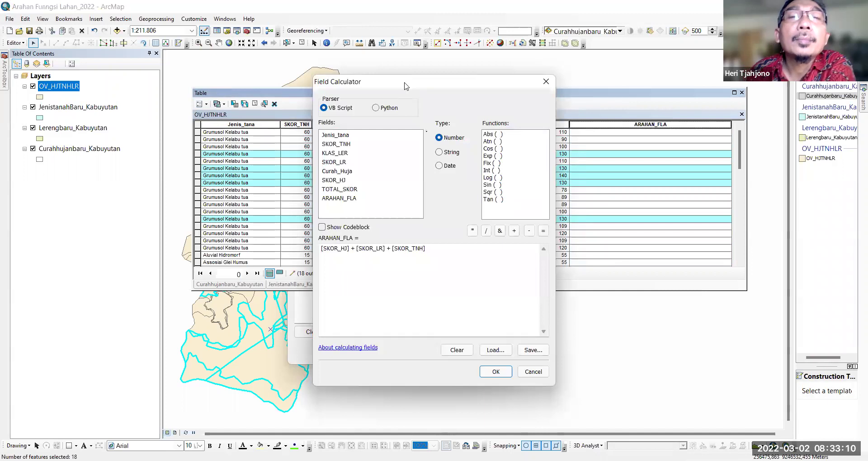
Step: Replace the leftover score-sum expression with "KAWASAN PENYANGGA" and calculate ARAHAN_FLA for the selected records
left_click(487, 265)
key("BackSpace")
key("BackSpace")
key("BackSpace")
key("BackSpace")
key("BackSpace")
key("BackSpace")
key("BackSpace")
key("BackSpace")
key("BackSpace")
key("BackSpace")
key("BackSpace")
key("BackSpace")
key("BackSpace")
key("BackSpace")
key("BackSpace")
key("BackSpace")
key("BackSpace")
key("BackSpace")
key("BackSpace")
key("BackSpace")
key("BackSpace")
key("BackSpace")
key("BackSpace")
key("BackSpace")
key("BackSpace")
key("BackSpace")
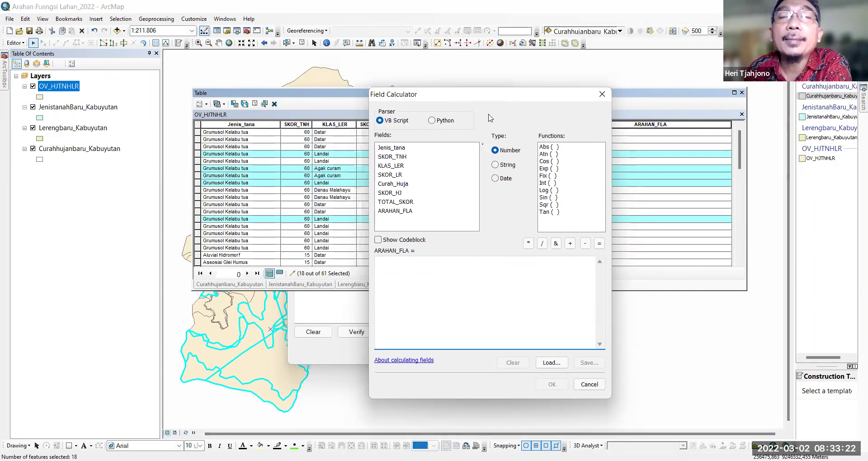
left_click_drag(487, 96, 533, 109)
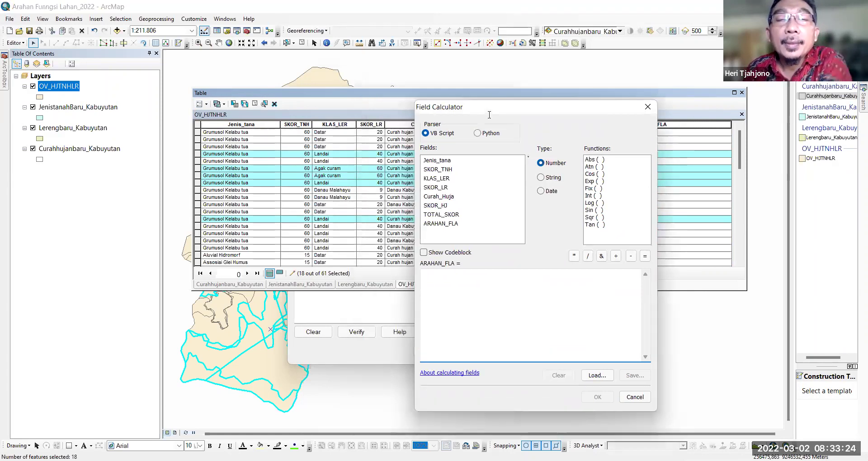
type("\"")
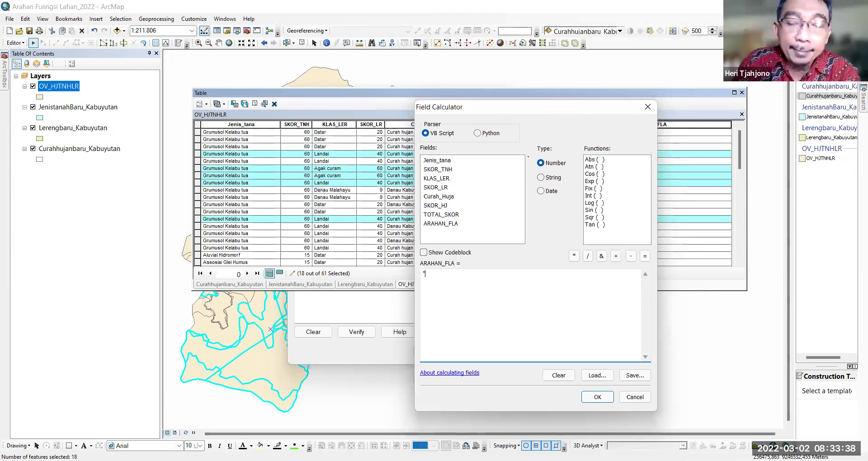
type("AWASA")
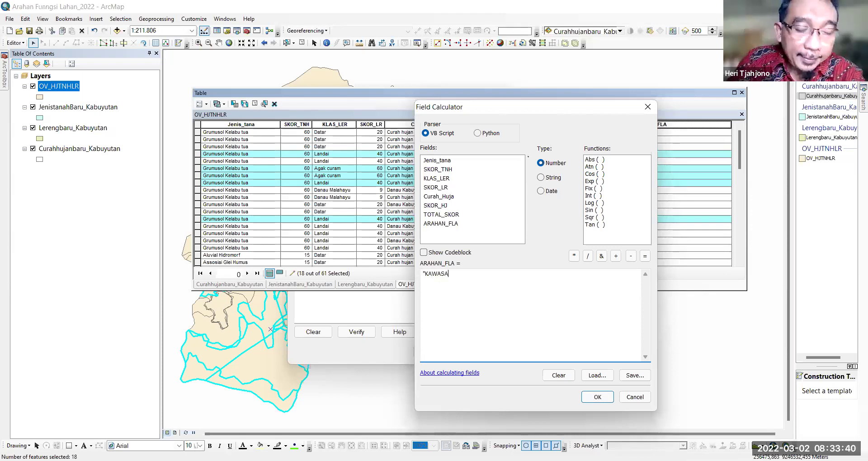
type("N PENYANGGA")
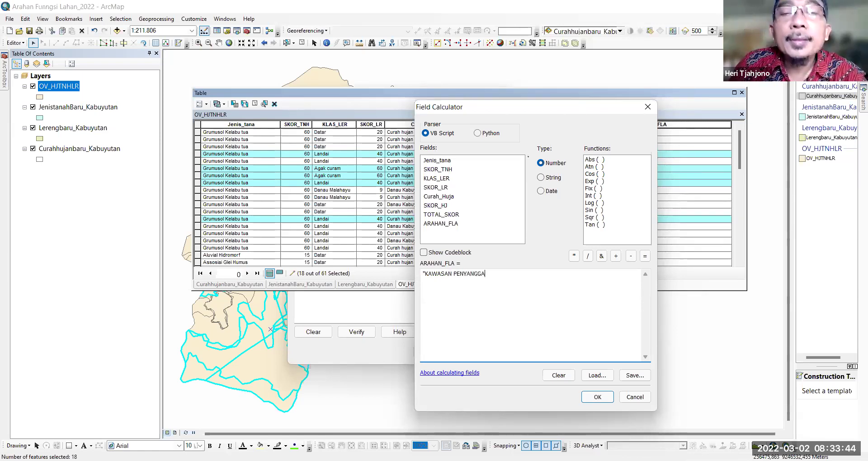
type("\"")
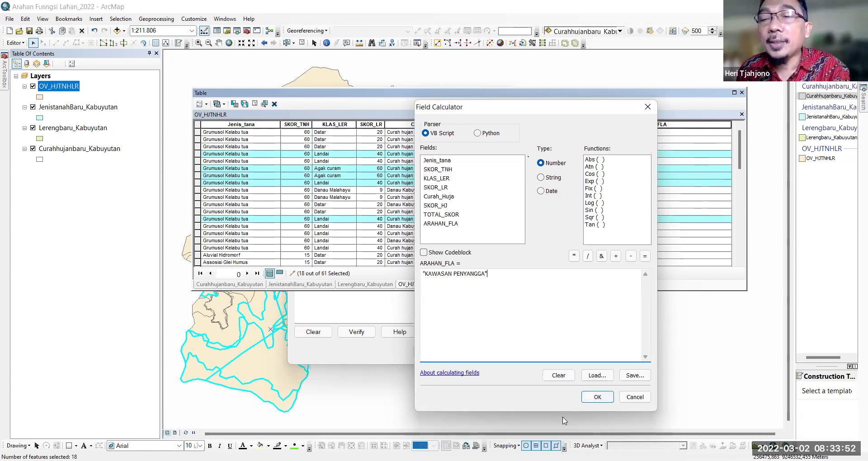
left_click(597, 397)
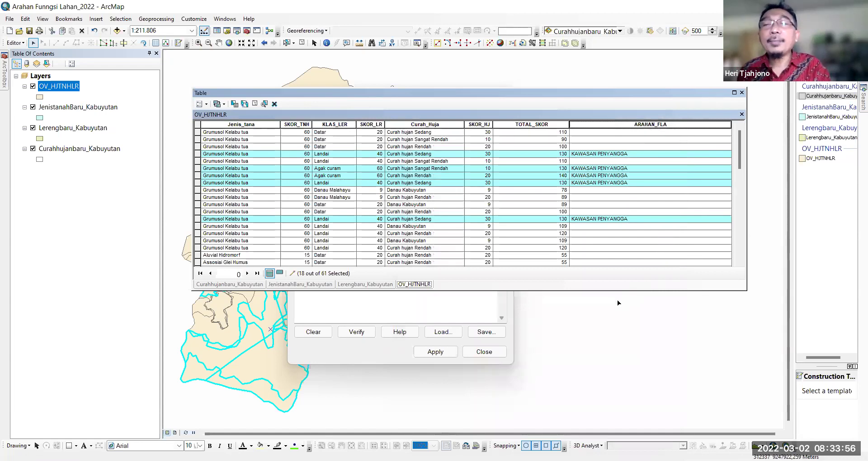
Step: Review the ARAHAN_FLA entries throughout the enlarged OV_HJTNHLR table and clear the record selection
left_click_drag(611, 290, 612, 402)
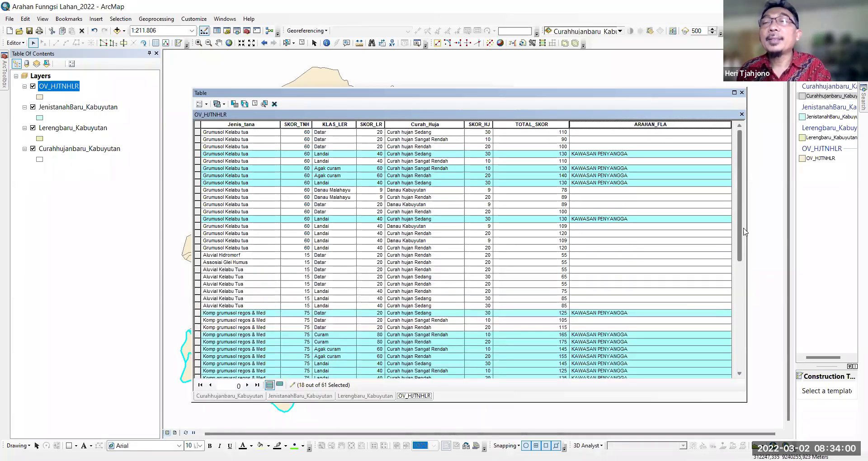
scroll(746, 265, "down", 1)
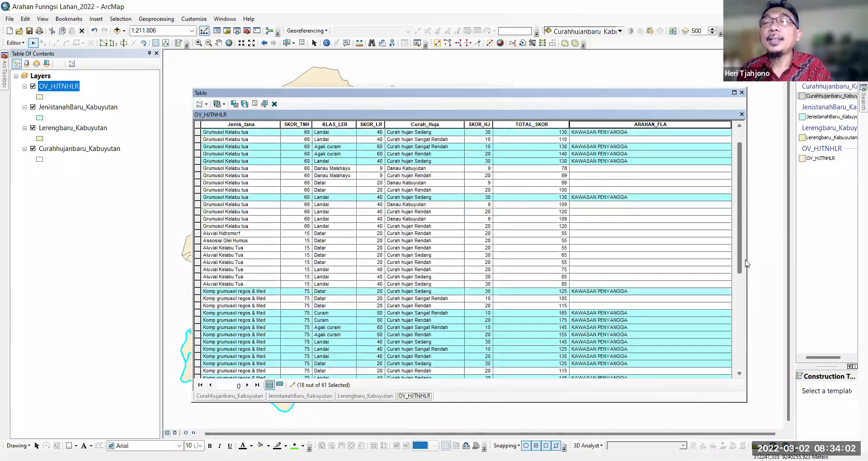
scroll(747, 264, "down", 4)
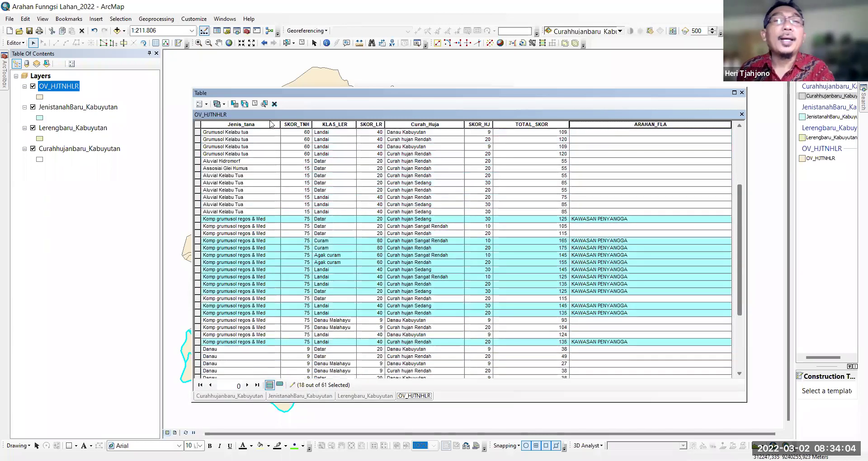
scroll(271, 131, "up", 4)
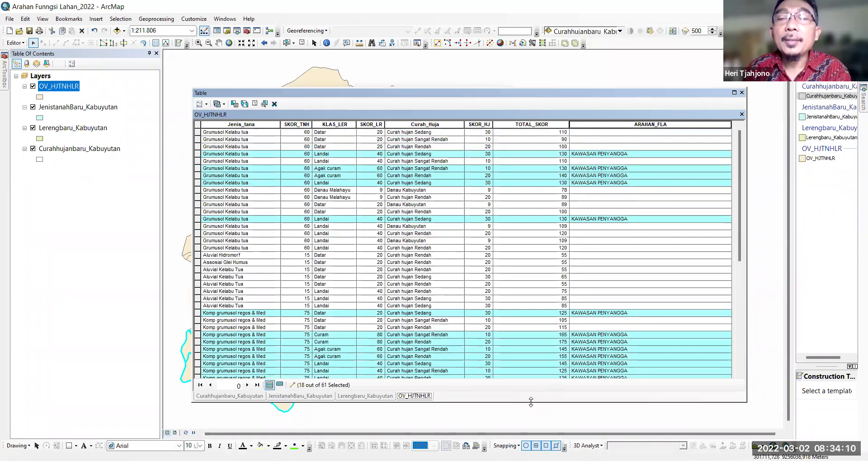
left_click_drag(530, 402, 531, 354)
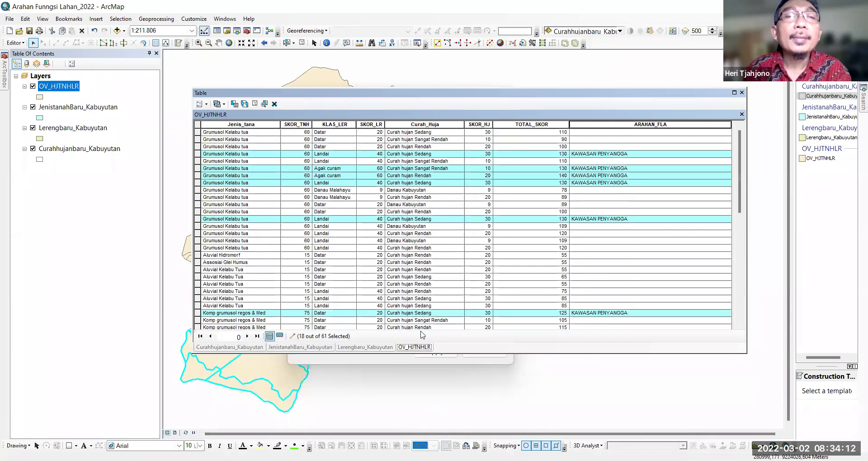
left_click(197, 126)
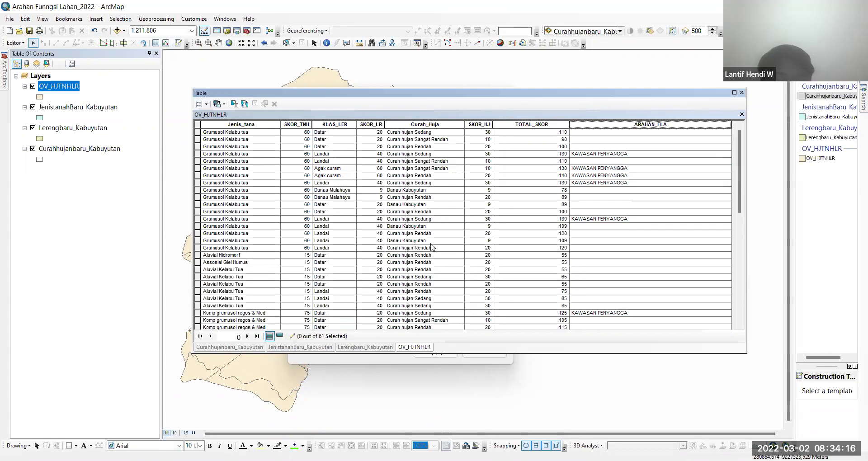
scroll(546, 195, "down", 3)
scroll(533, 235, "down", 3)
scroll(526, 244, "up", 6)
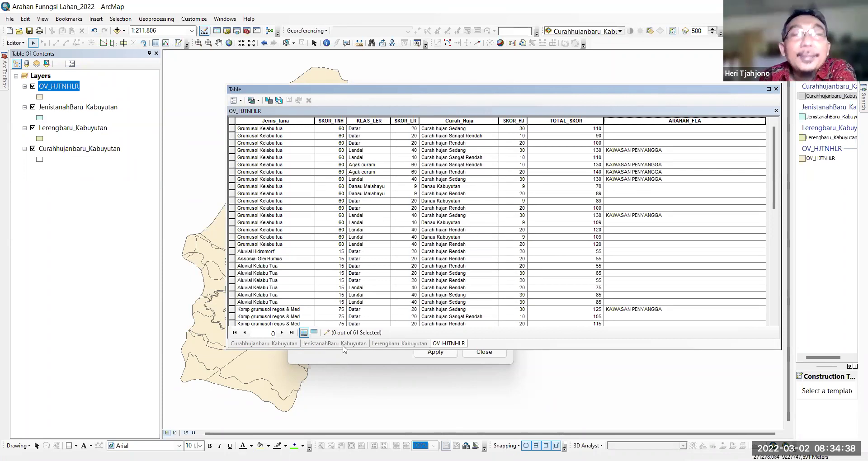
Step: Reopen the Select By Attributes query for OV_HJTNHLR and change the first condition to "TOTAL_SKOR" < 124
left_click(235, 100)
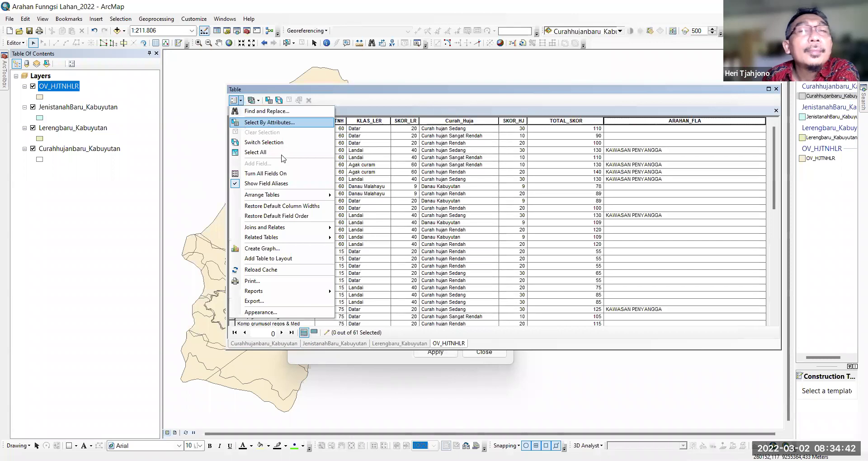
left_click(269, 123)
left_click_drag(400, 101, 114, 26)
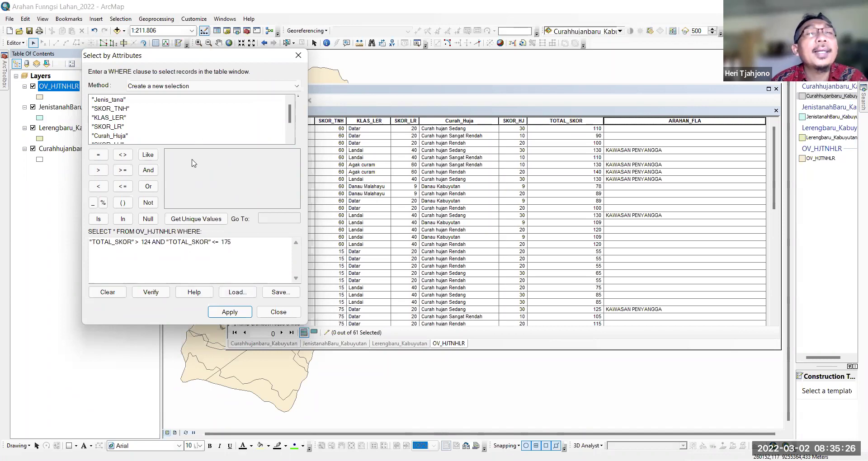
left_click(137, 247)
key("BackSpace")
left_click(98, 186)
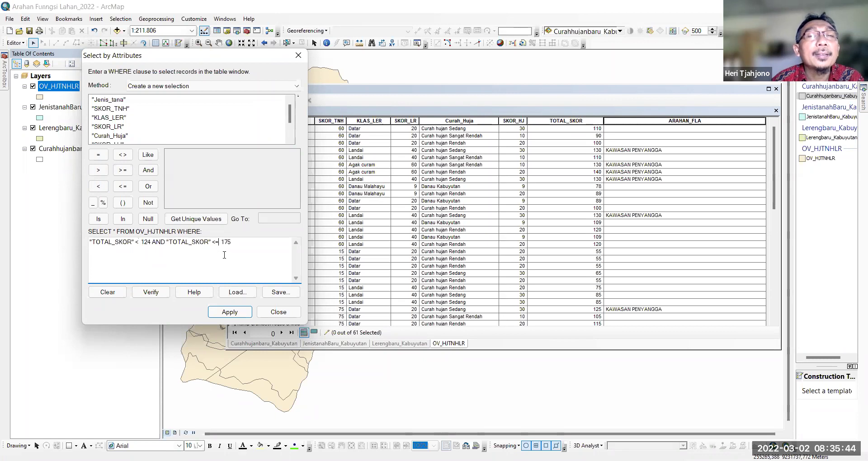
Step: Change the second condition of the WHERE clause to "TOTAL_SKOR" >= 20 and apply the query to select the matching records
key("BackSpace")
key("BackSpace")
key("BackSpace")
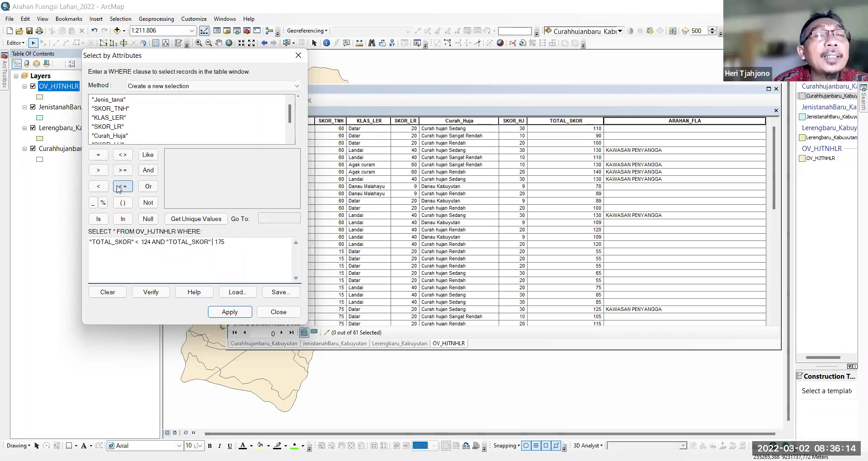
left_click(123, 170)
left_click(231, 243)
key("BackSpace")
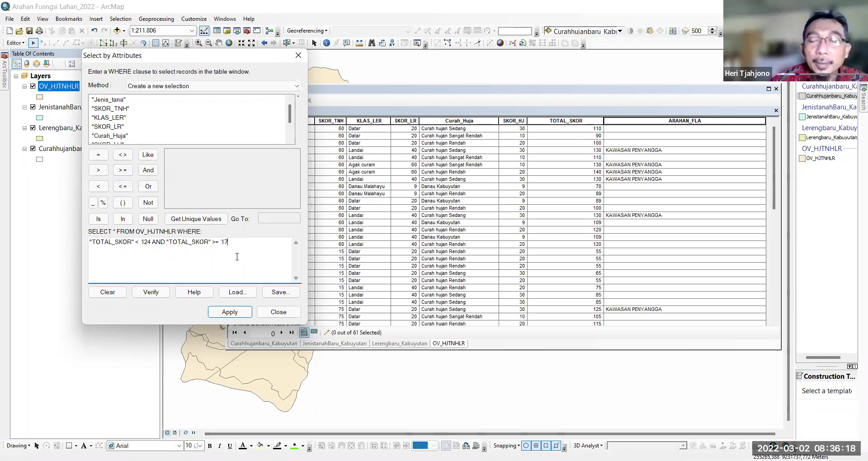
type("20")
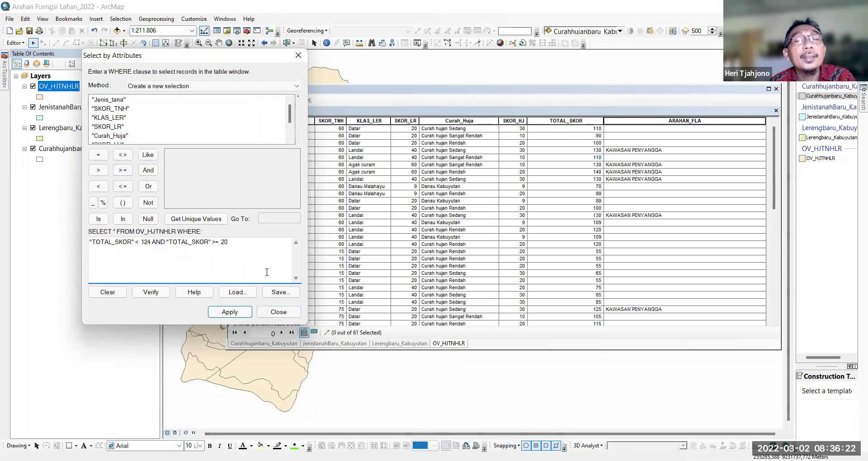
left_click(229, 312)
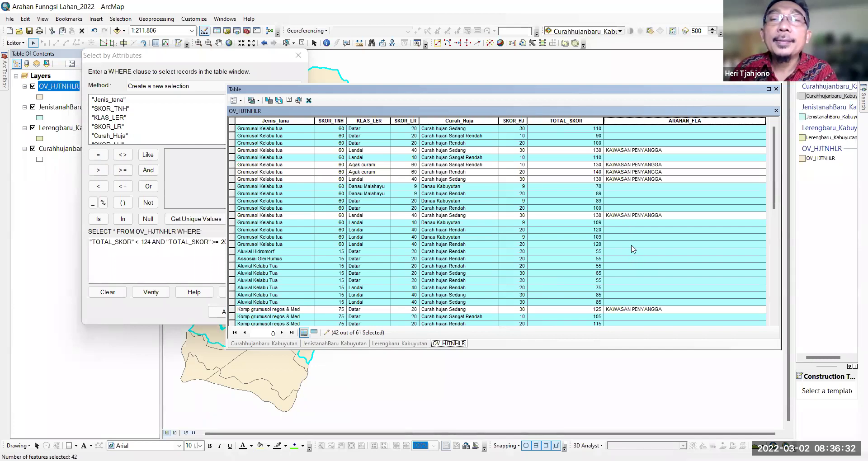
Step: Calculate ARAHAN_FLA for the selected OV_HJTNHLR records as "KAWASAN BUDIDAYA TANAMAN TAHUNAN", replacing the penyangga expression
right_click(648, 123)
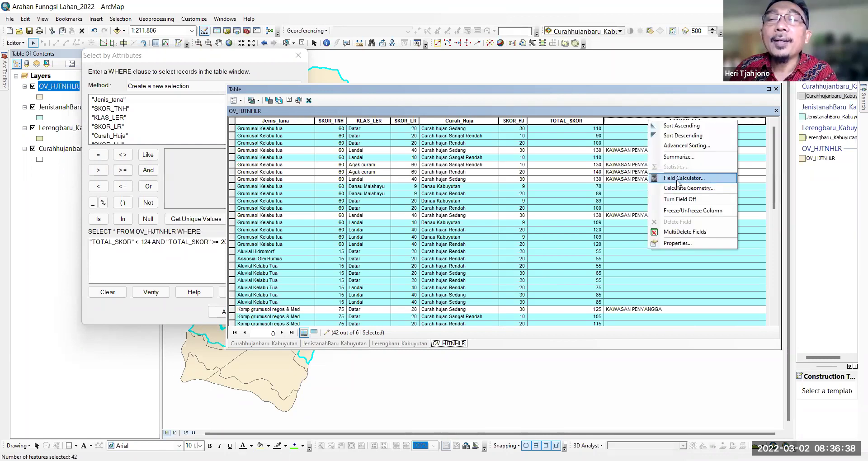
left_click(684, 178)
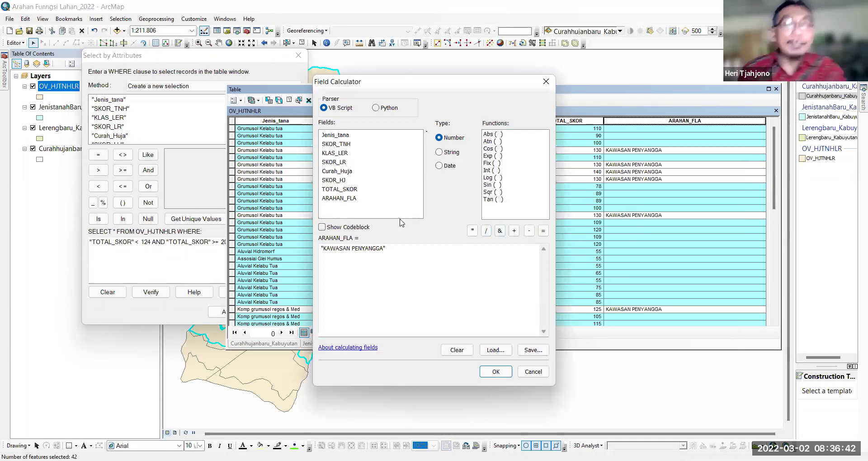
left_click(383, 259)
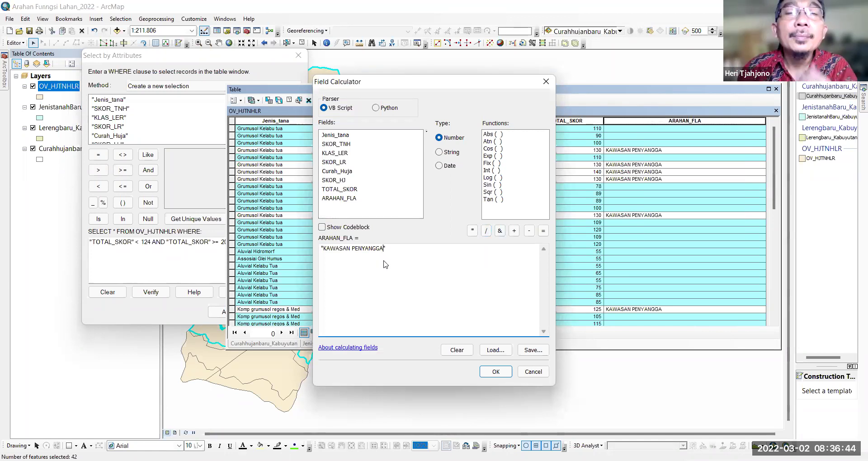
key("BackSpace")
key("BackSpace")
key("BackSpace")
key("BackSpace")
key("BackSpace")
key("BackSpace")
key("BackSpace")
key("BackSpace")
key("BackSpace")
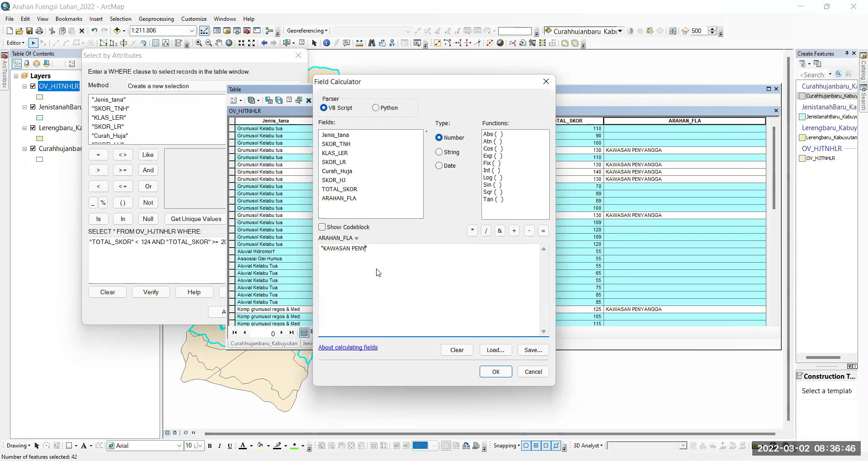
type("BUDIDAYA TANAMAN")
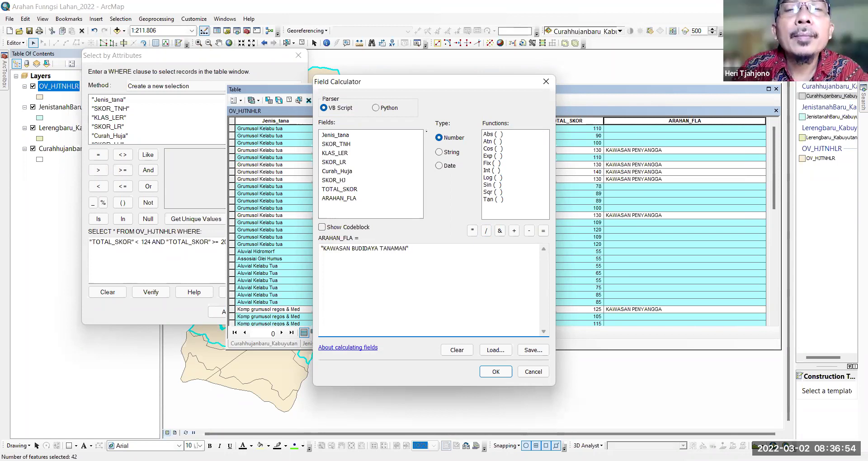
type(" TAHUNA")
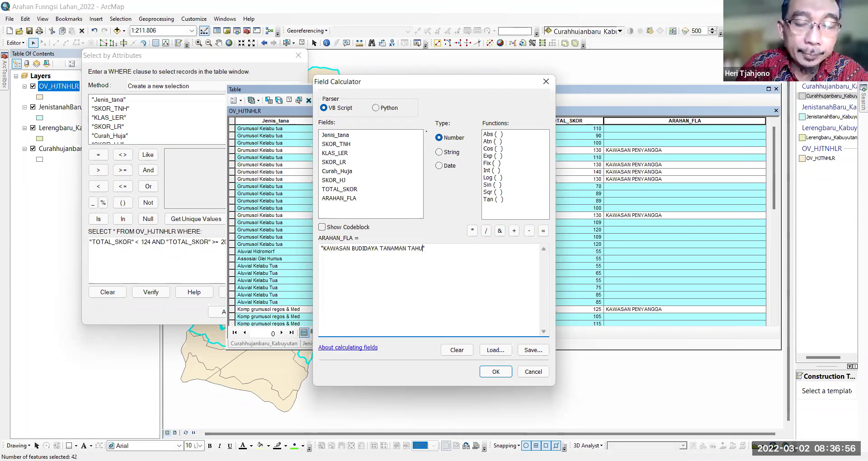
type("N")
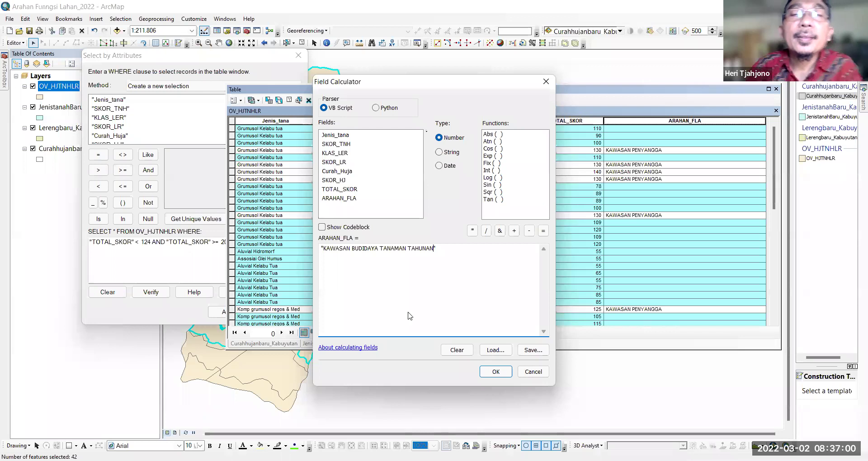
left_click(496, 371)
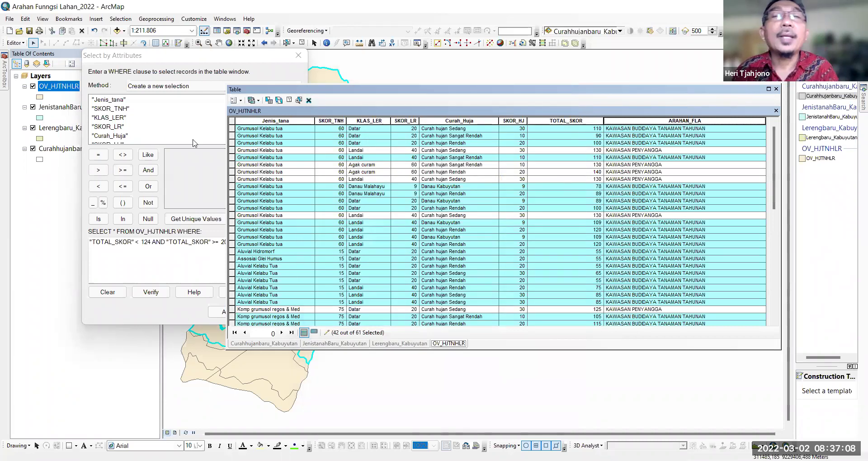
Step: Clear the record selection and check the ARAHAN_FLA entries against TOTAL_SKOR throughout the table for missing values
left_click(289, 100)
scroll(698, 184, "down", 9)
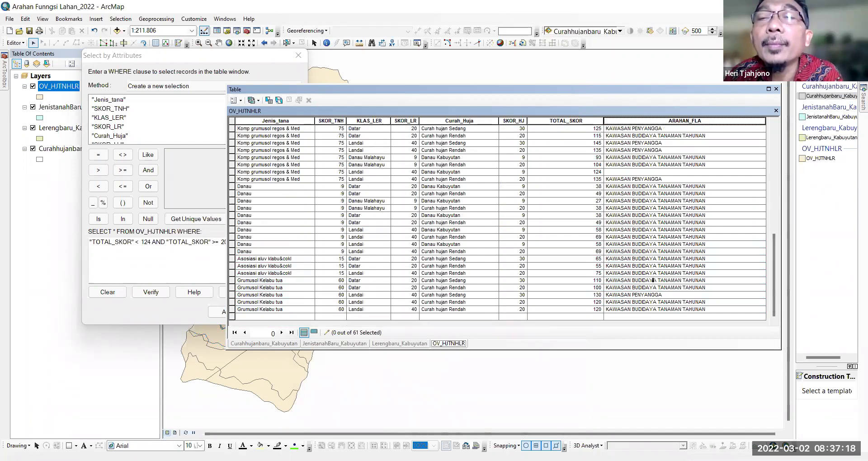
scroll(649, 283, "up", 1)
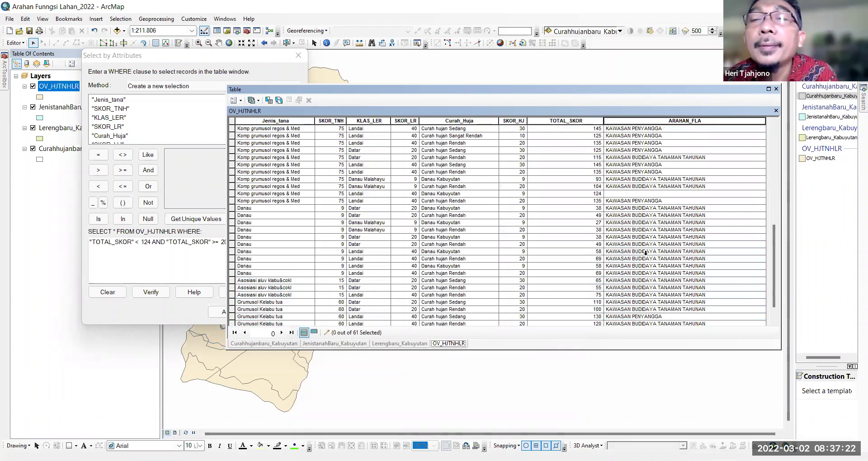
scroll(638, 265, "up", 5)
scroll(630, 258, "up", 6)
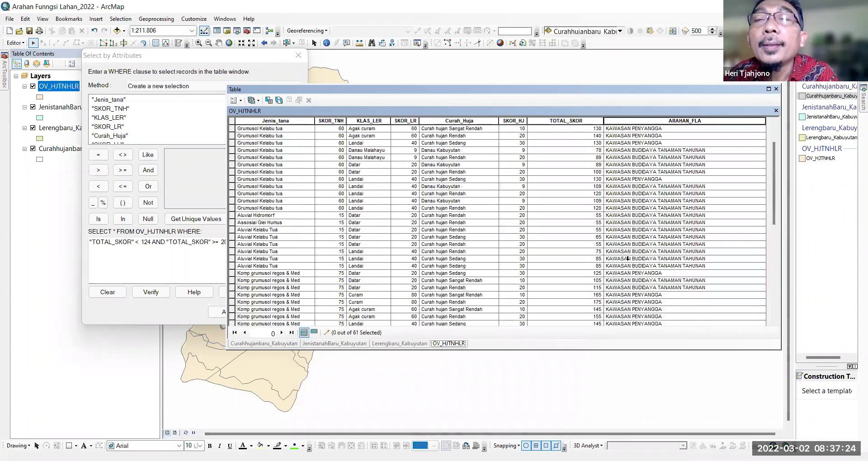
scroll(651, 249, "down", 10)
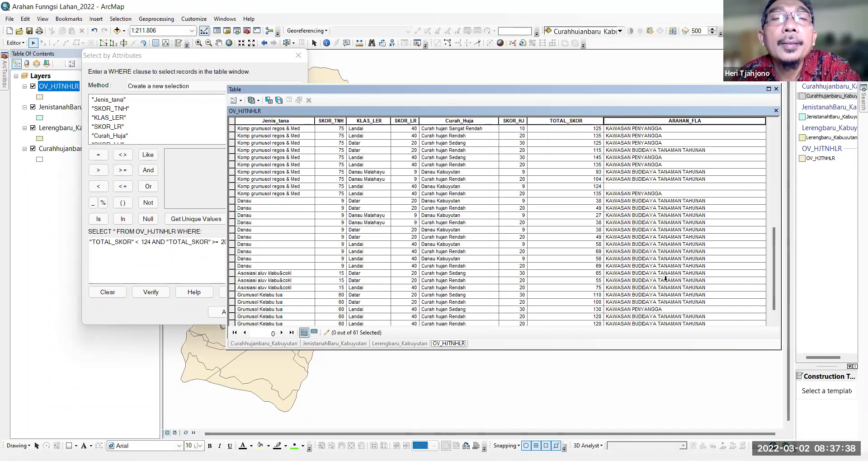
scroll(665, 277, "down", 1)
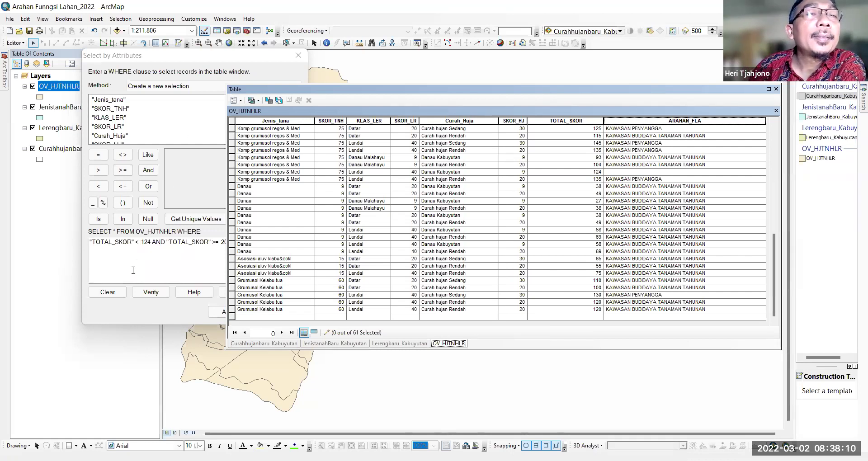
Step: Change the first query condition to "TOTAL_SKOR" <= 124 and apply the query to select the matching records
left_click(135, 267)
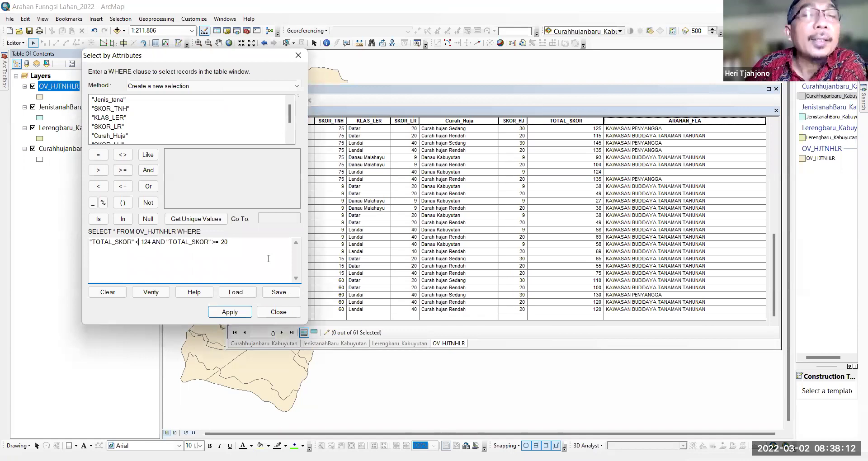
key("BackSpace")
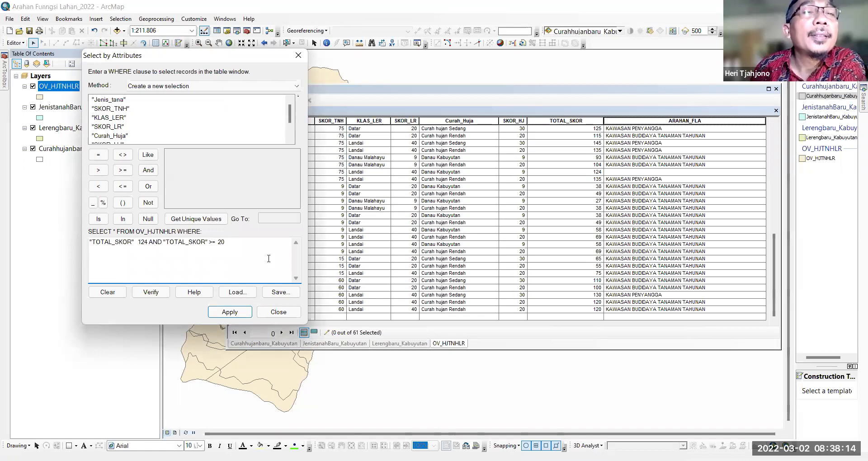
left_click(123, 186)
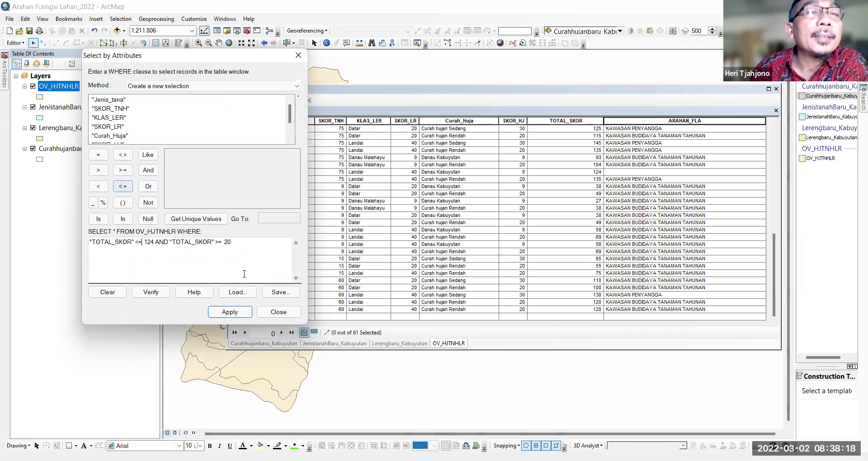
left_click(230, 312)
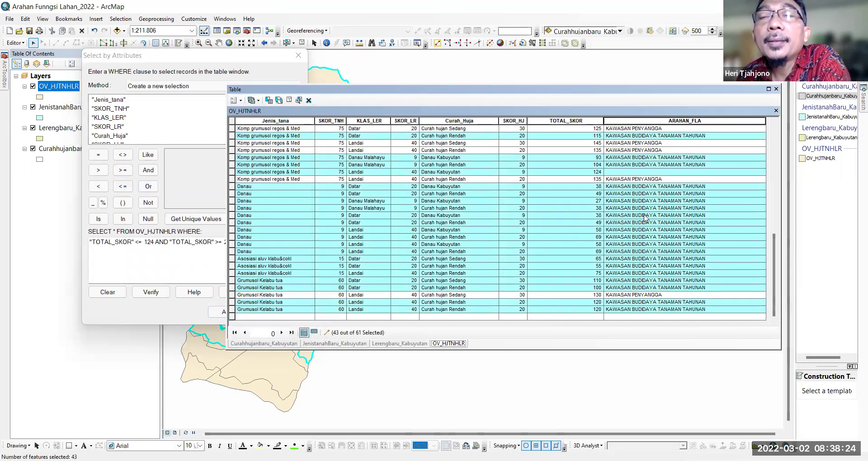
Step: Check the selected records, recalculate their ARAHAN_FLA as "KAWASAN BUDIDAYA TANAMAN TAHUNAN" and clear the selection
scroll(646, 217, "up", 8)
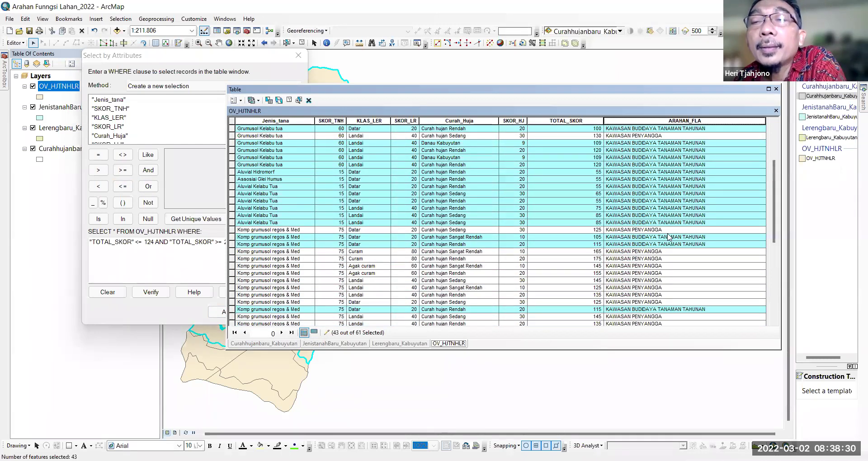
scroll(669, 237, "up", 4)
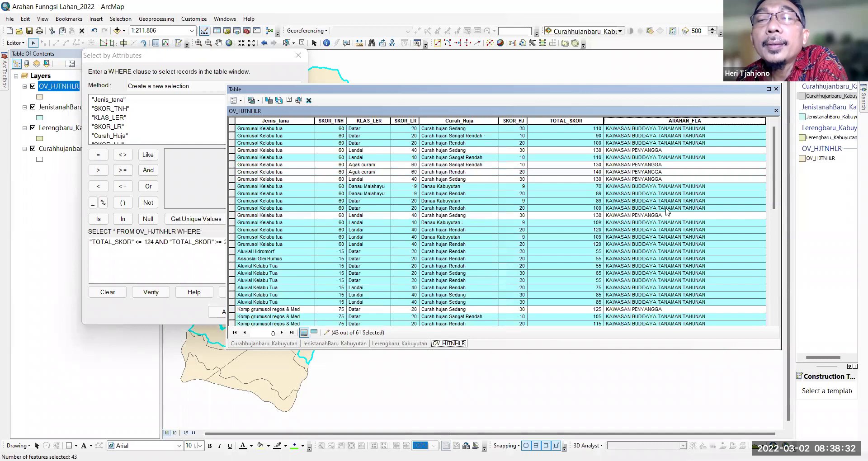
scroll(667, 214, "down", 5)
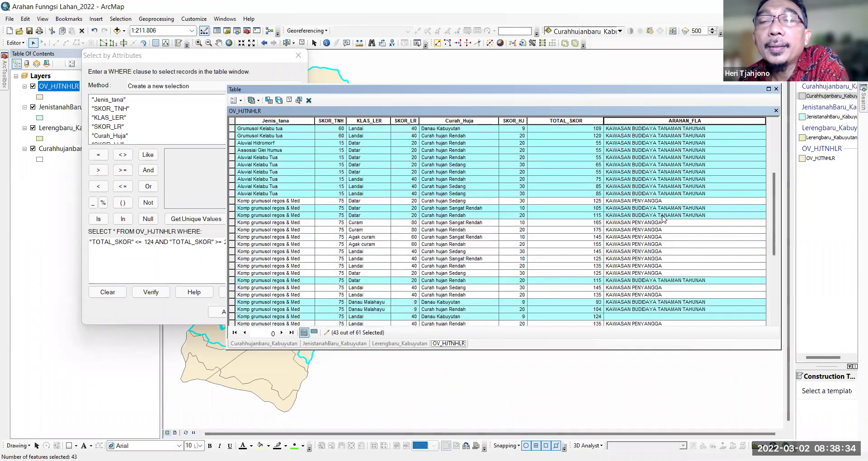
scroll(663, 219, "down", 1)
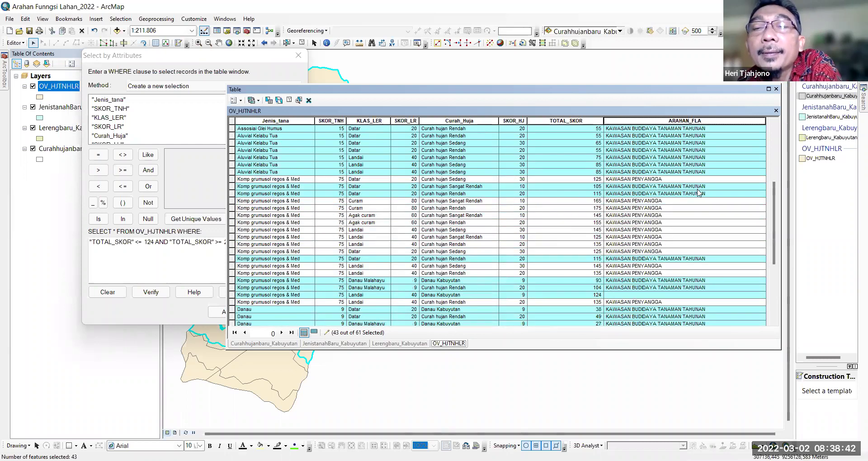
right_click(638, 121)
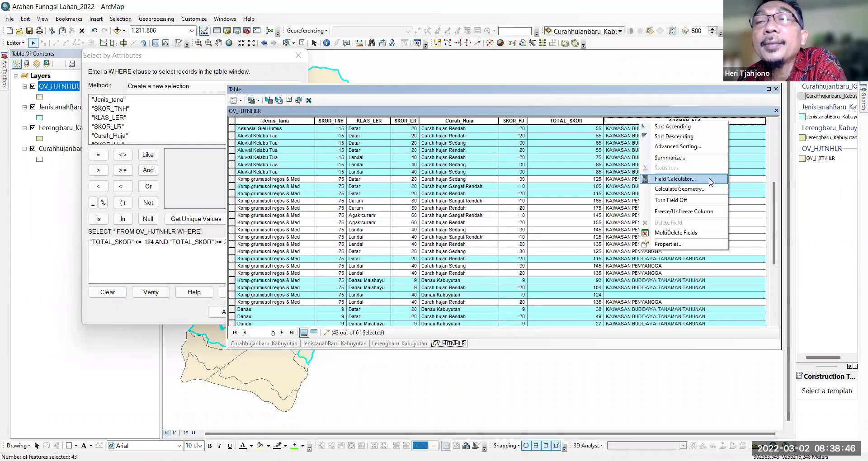
left_click(674, 183)
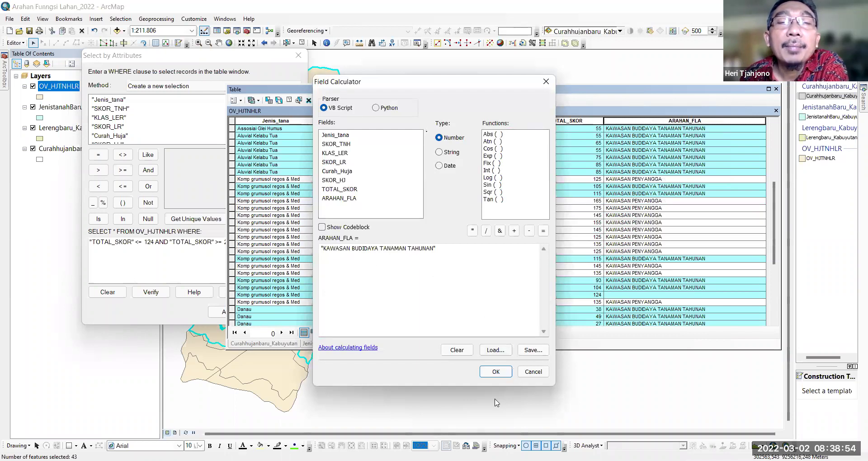
left_click(496, 372)
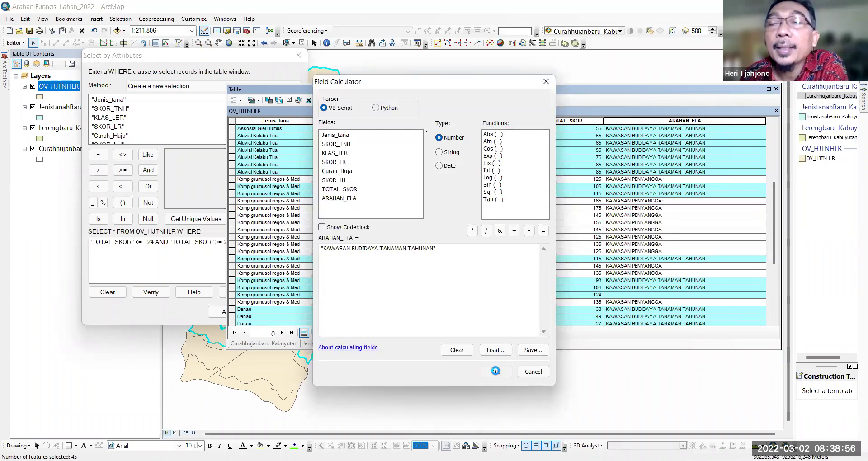
left_click(568, 379)
Step: Review the recalculated ARAHAN_FLA entries from the first to the last record and close the Select by Attributes query
scroll(660, 223, "up", 6)
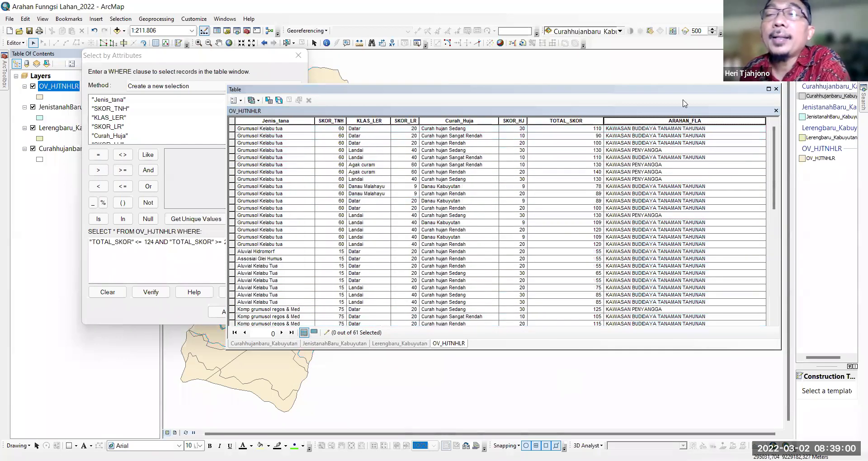
scroll(659, 267, "down", 9)
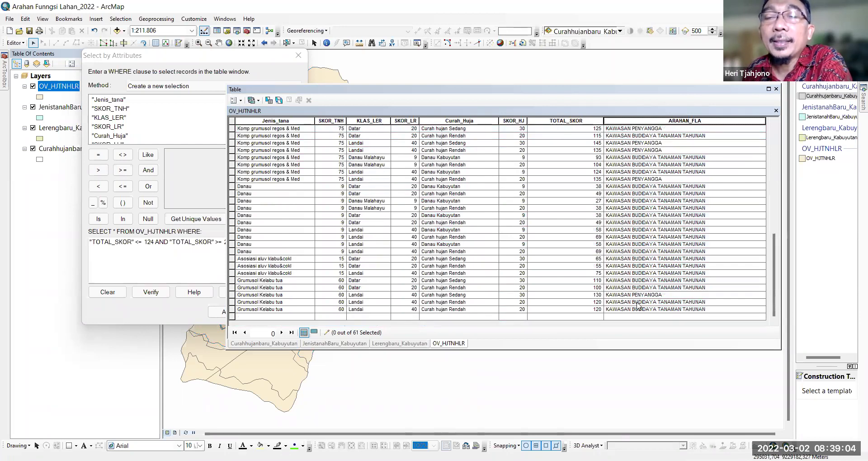
scroll(638, 301, "up", 3)
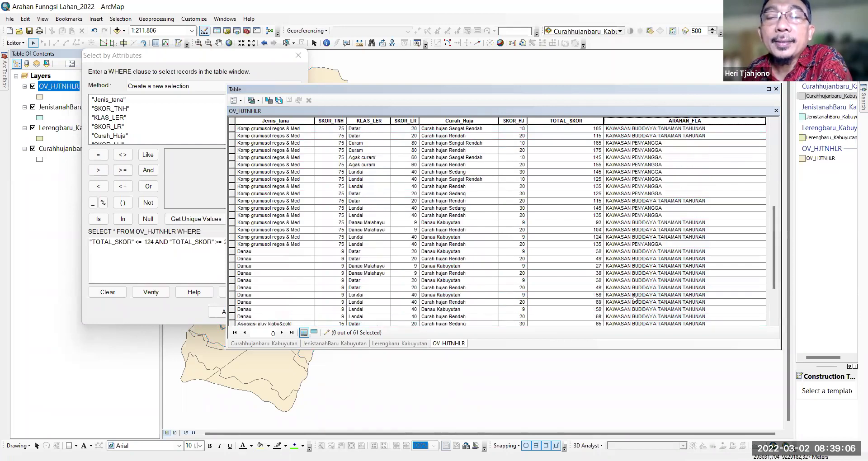
scroll(639, 289, "up", 9)
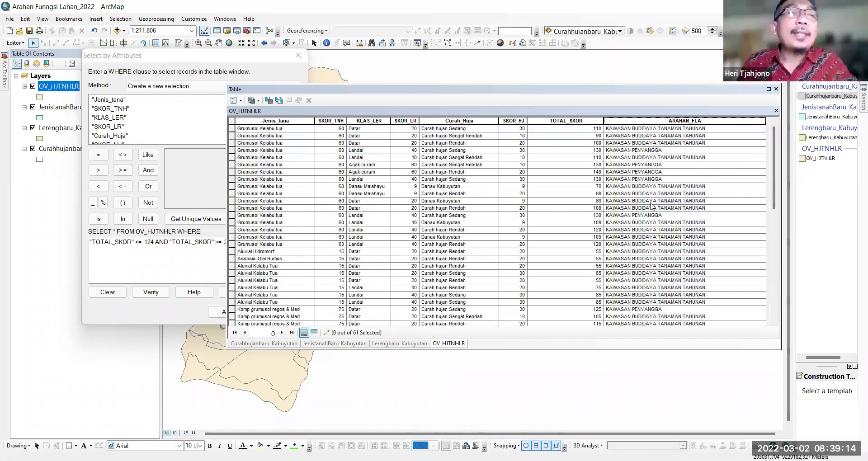
scroll(642, 280, "down", 8)
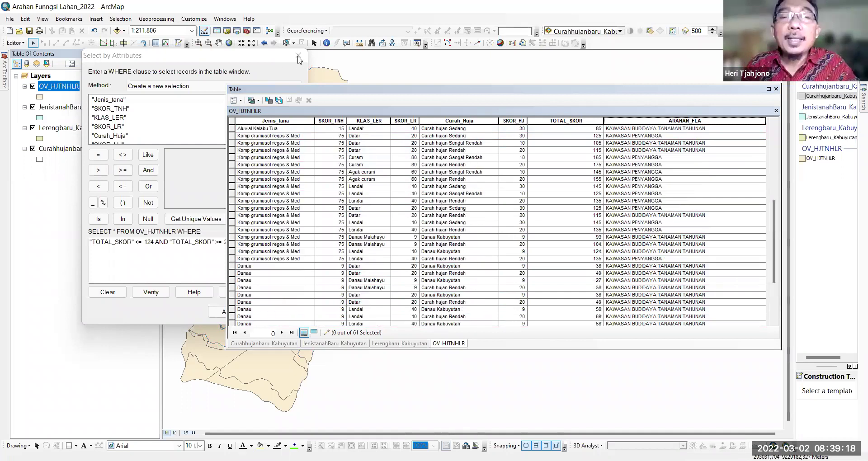
left_click(298, 58)
scroll(542, 194, "down", 4)
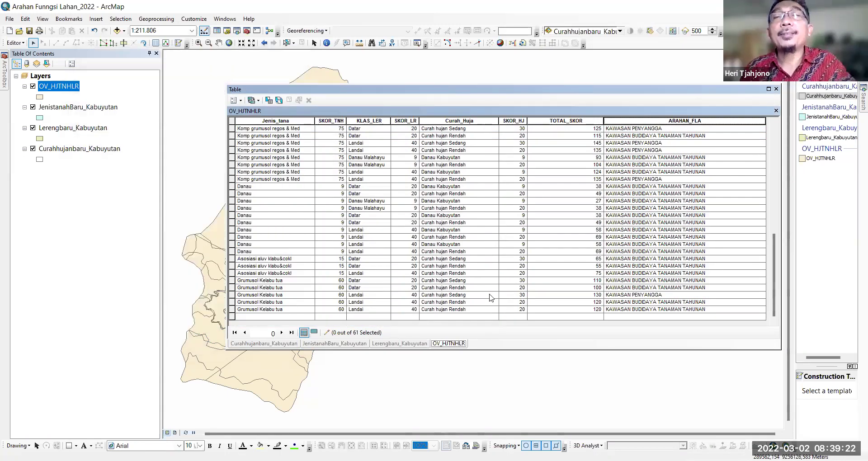
Step: Symbolize the OV_HJTNHLR layer by unique values of ARAHAN_FLA, adding all values
left_click_drag(489, 294, 488, 296)
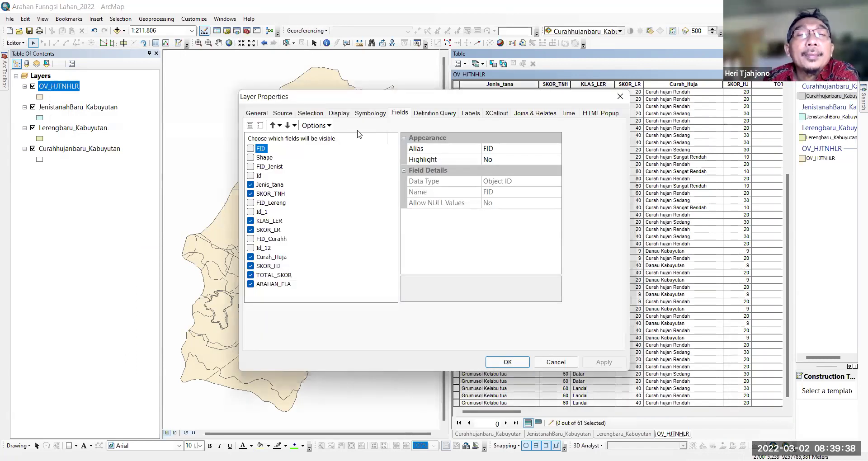
left_click(371, 114)
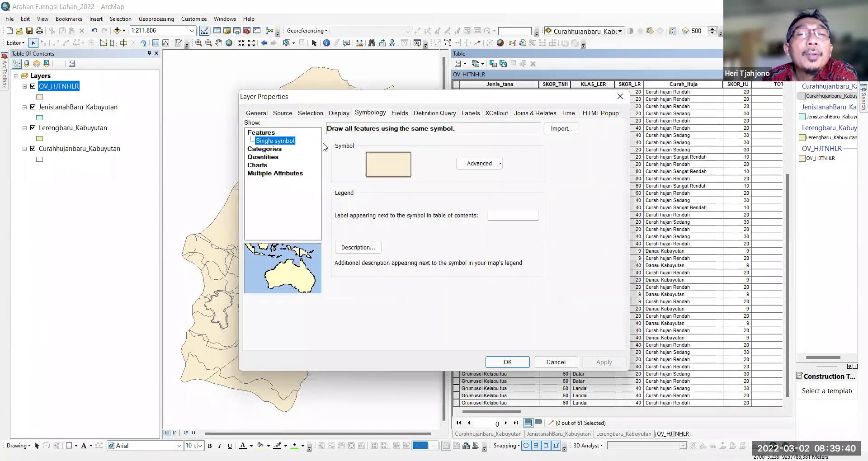
left_click(276, 150)
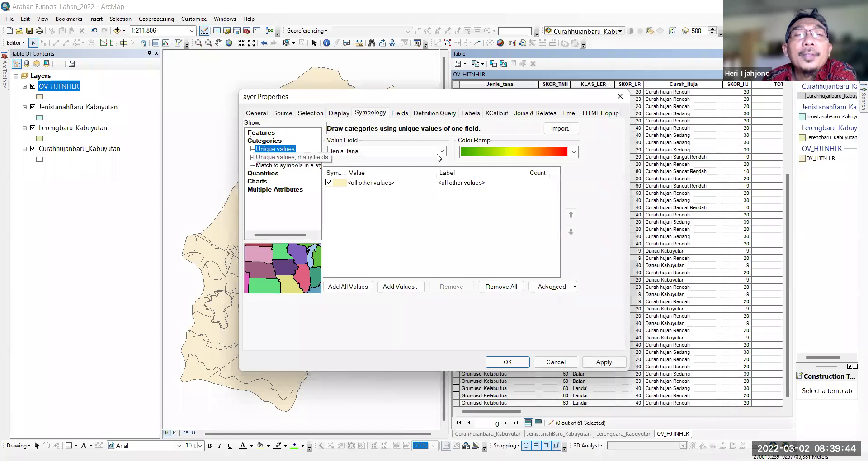
left_click(442, 152)
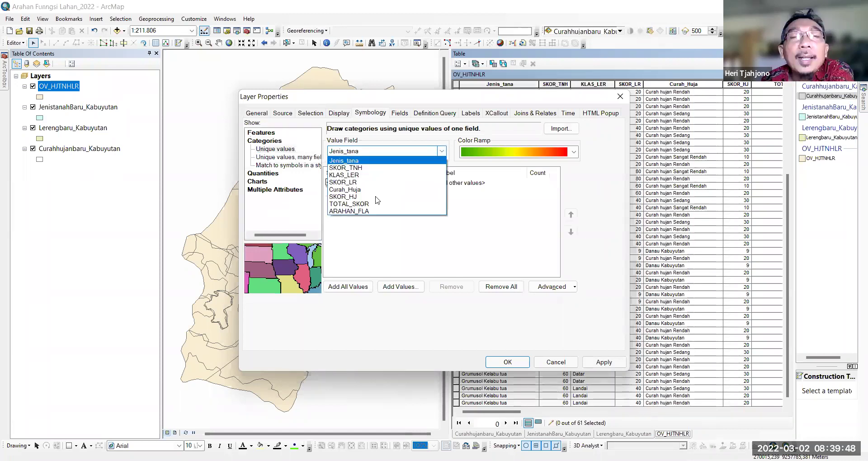
left_click(360, 211)
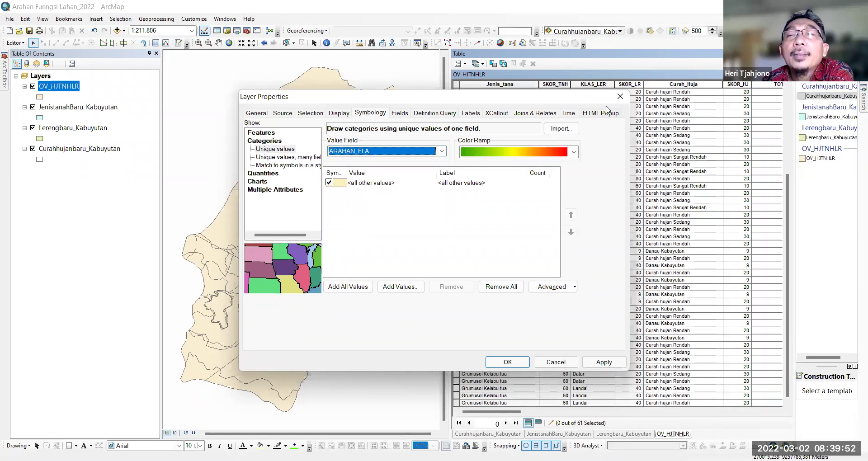
left_click(349, 289)
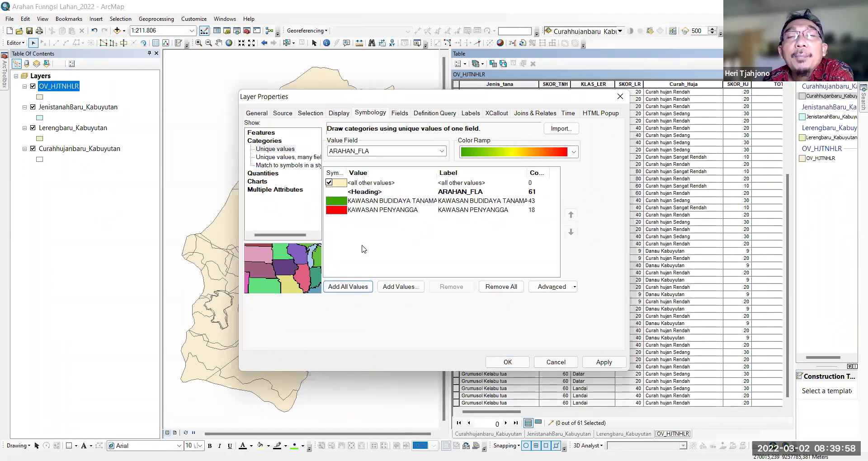
left_click(508, 362)
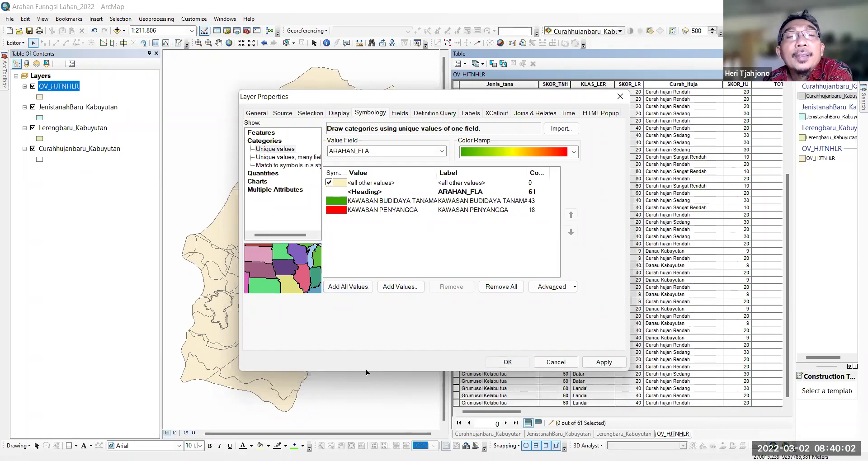
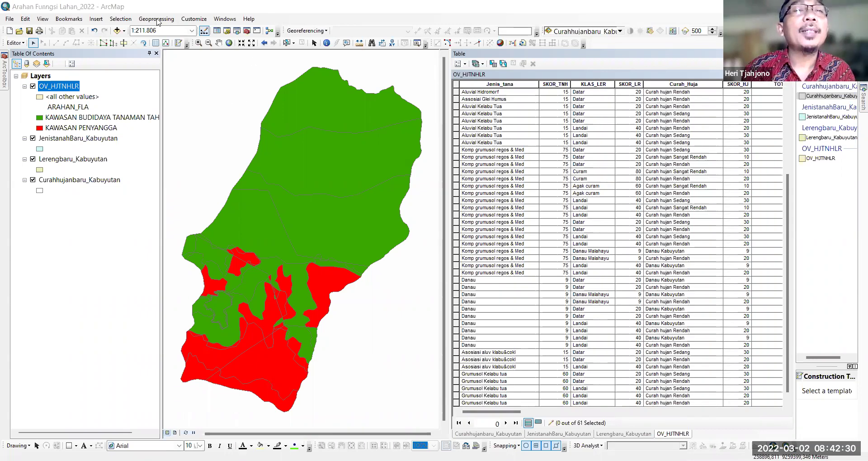
Step: Start a Dissolve with OV_HJTNHLR as input and browse the output location to D:\APLIKASI SIG LATIHAN\DATA KABUYUTAN UTK UJIAN
left_click(158, 20)
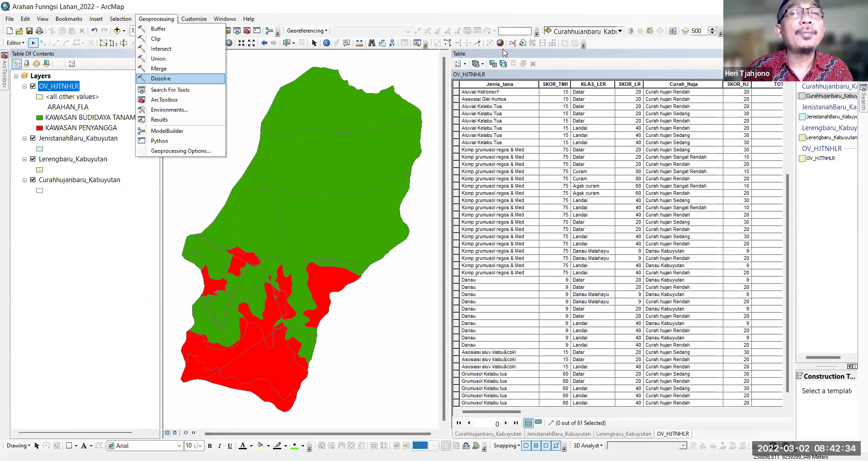
key("Return")
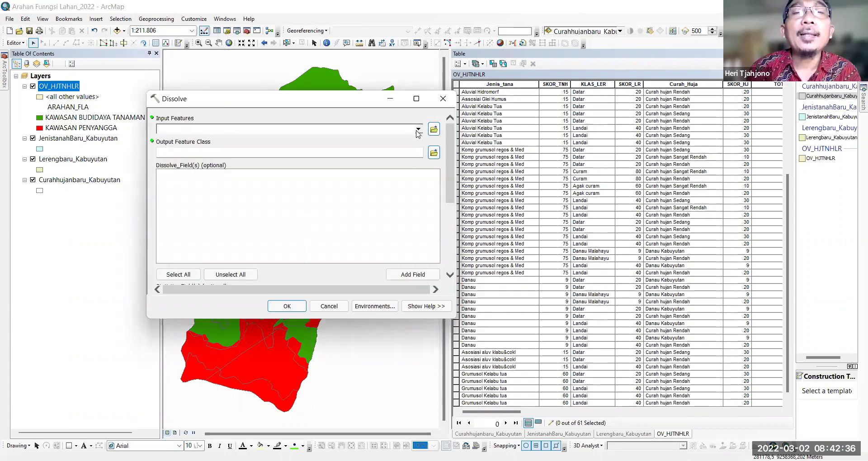
left_click(419, 131)
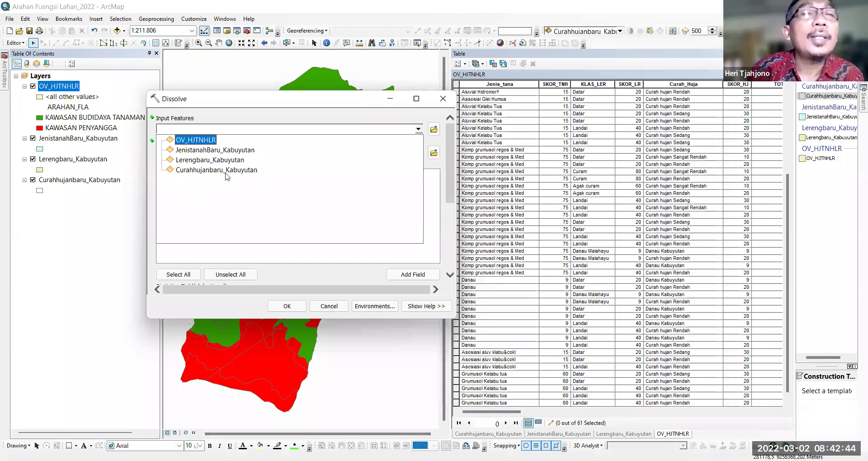
left_click(194, 140)
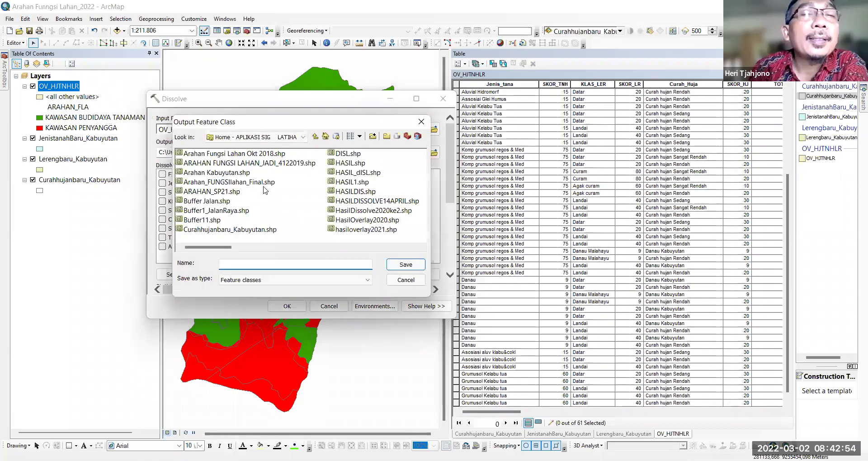
left_click(304, 138)
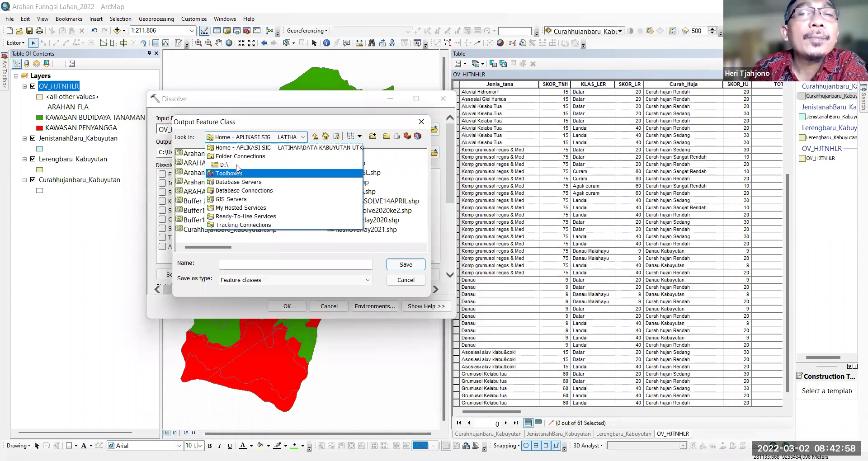
left_click(262, 175)
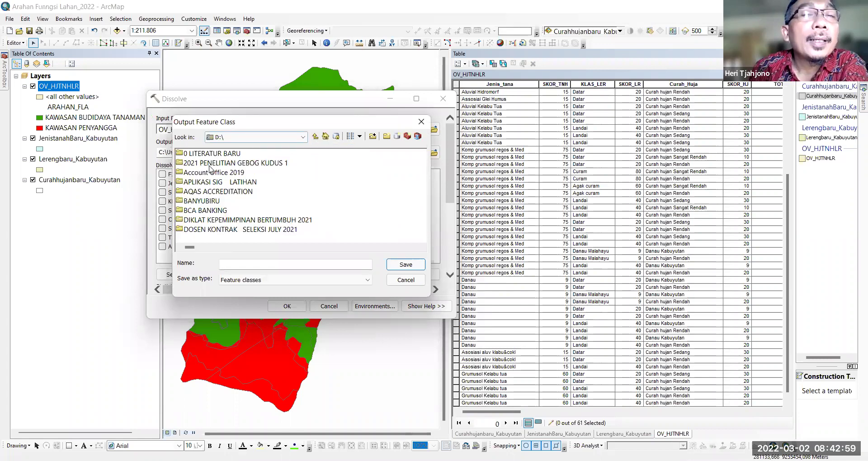
double_click(179, 183)
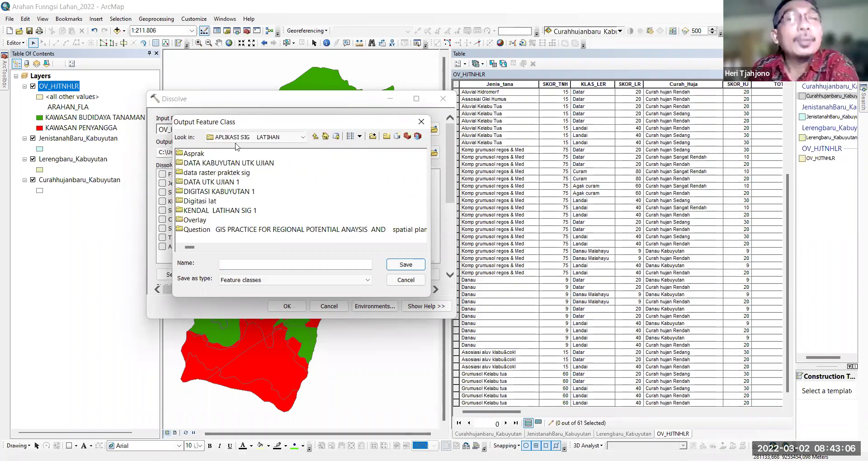
left_click(224, 164)
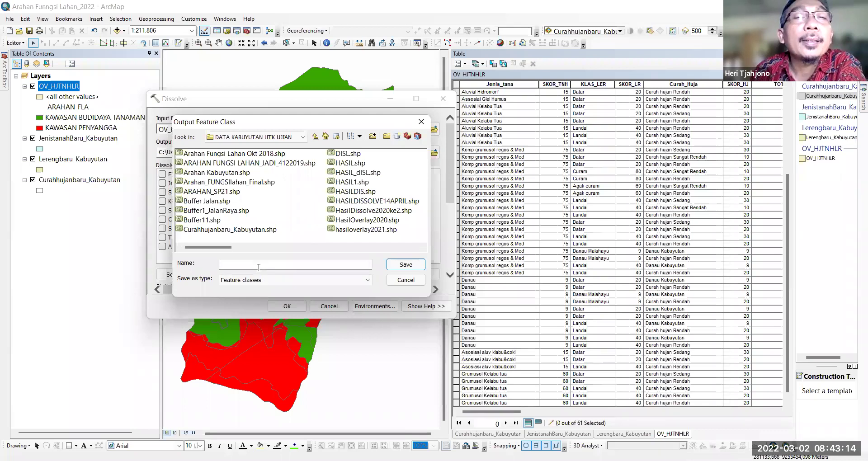
Step: Save the Dissolve output as ARAHAN_FUNGSI_lAHAN and run the tool with ARAHAN_FLA as the dissolve field
left_click(244, 266)
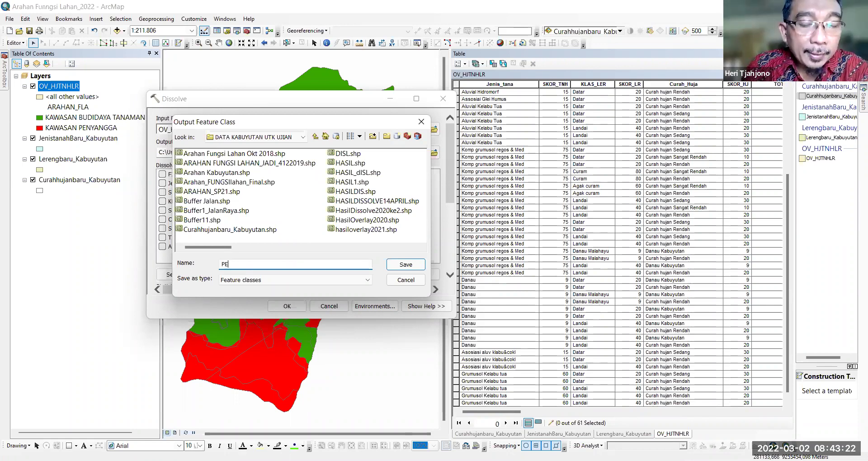
type("PETA ARAHAN FUNGSI")
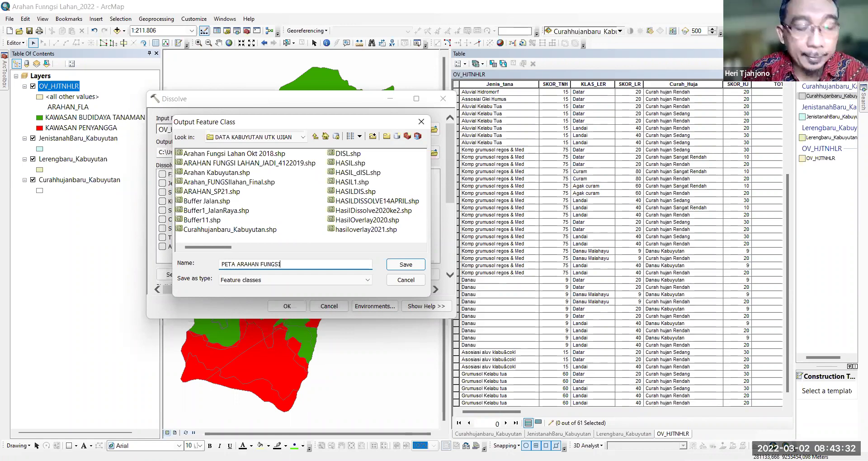
type("AHAN")
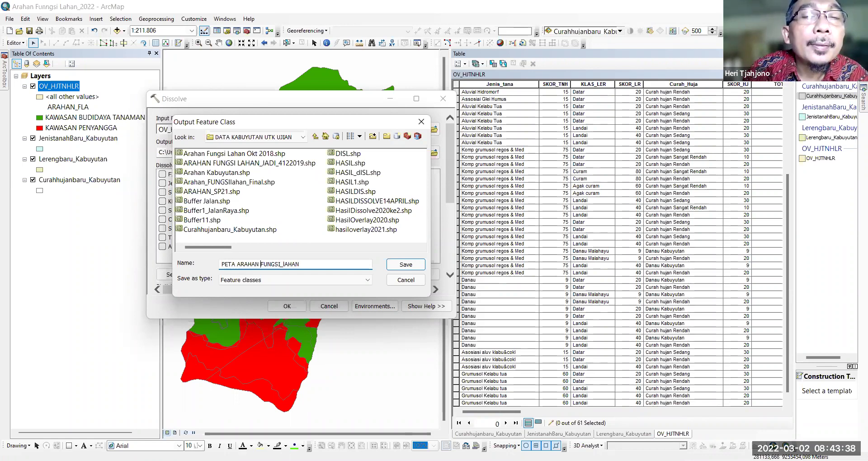
key("BackSpace")
type("_")
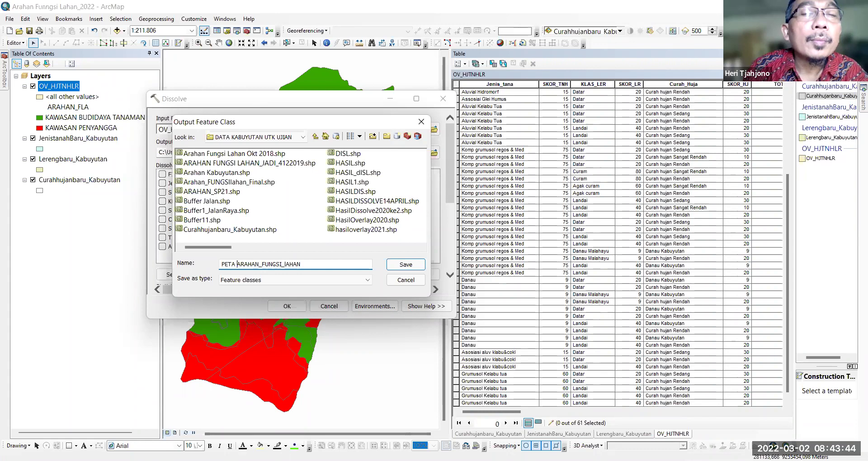
key("BackSpace")
key("BackSpace")
key("BackSpace")
key("BackSpace")
key("BackSpace")
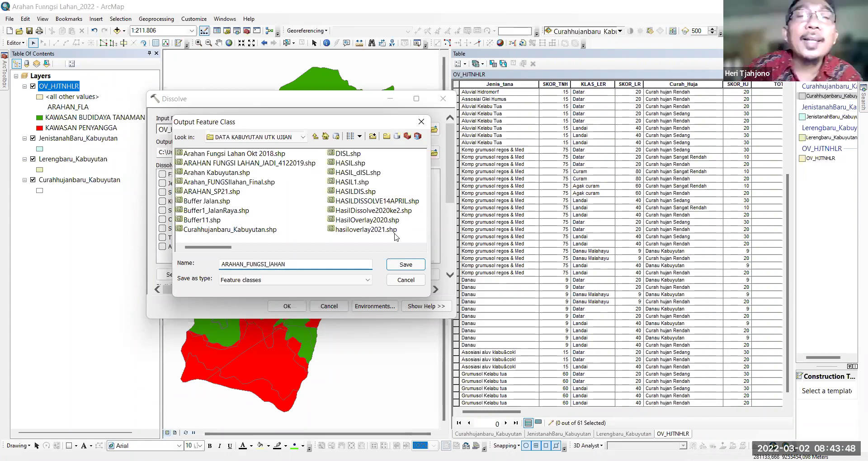
left_click(417, 265)
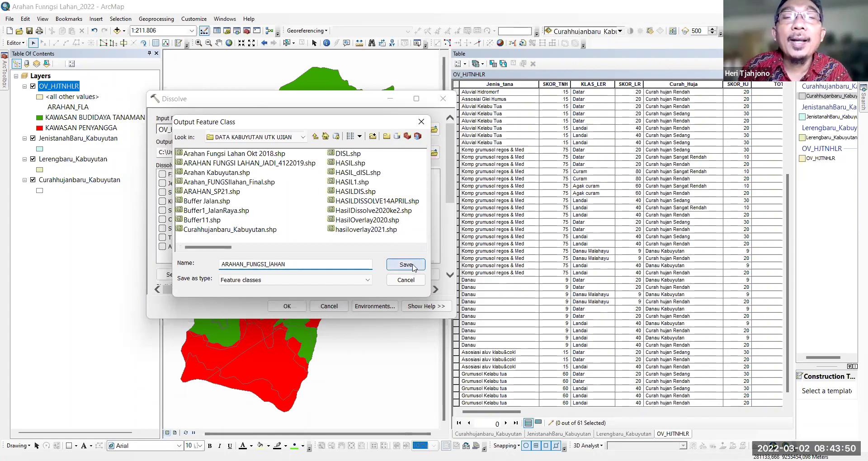
left_click(414, 267)
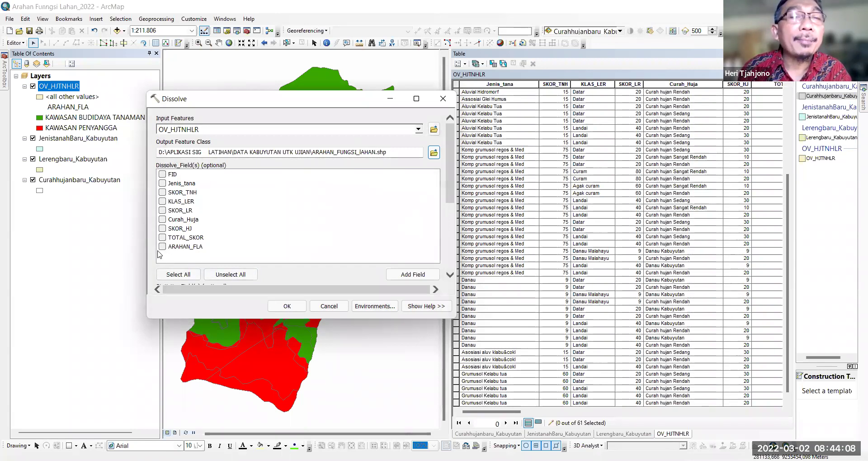
left_click(162, 246)
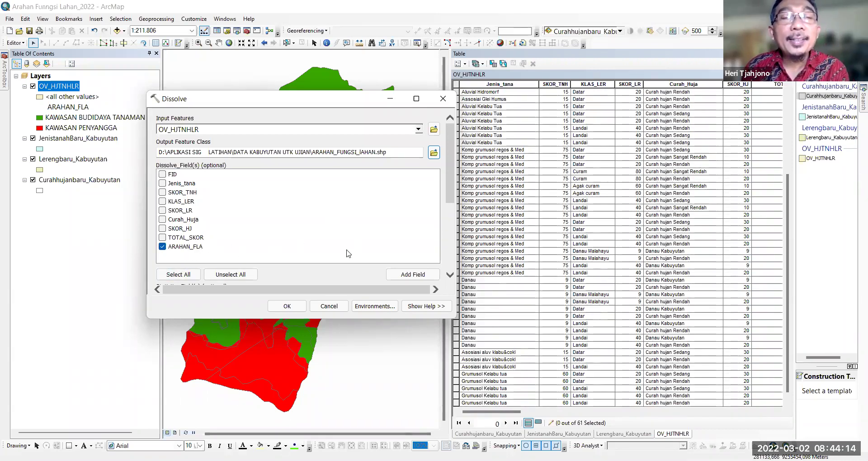
left_click(297, 307)
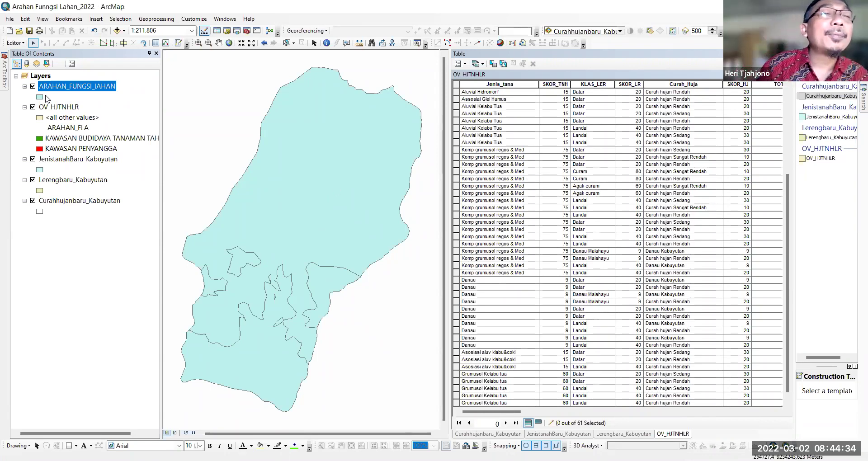
Step: Hide the JenistanahBaru_Kabuyutan, Lerengbaru_Kabuyutan and Curahhujanbaru_Kabuyutan layers, keeping OV_HJTNHLR switched on
left_click(33, 107)
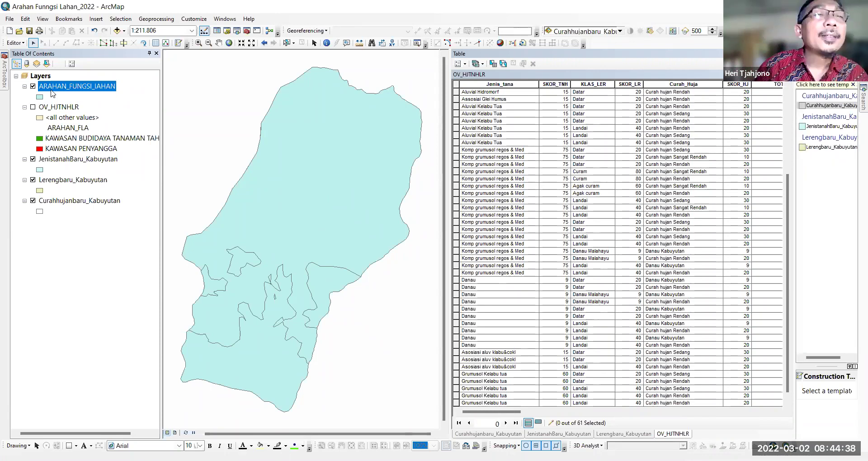
left_click(32, 107)
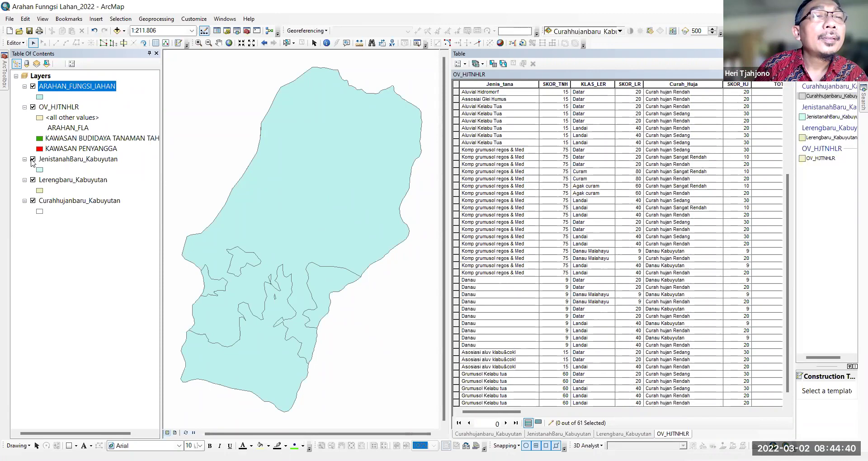
left_click(32, 160)
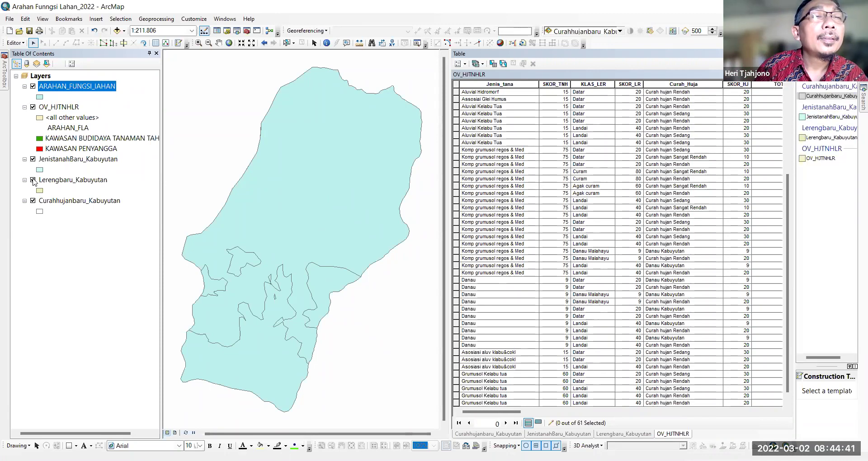
left_click(33, 203)
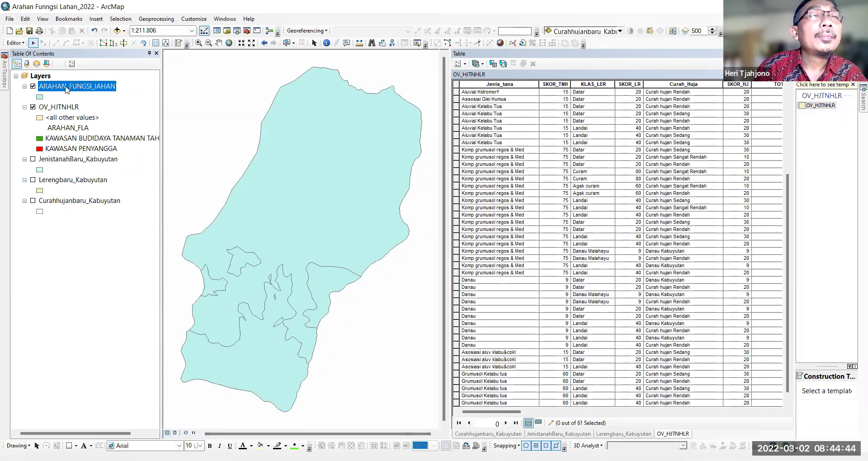
right_click(66, 89)
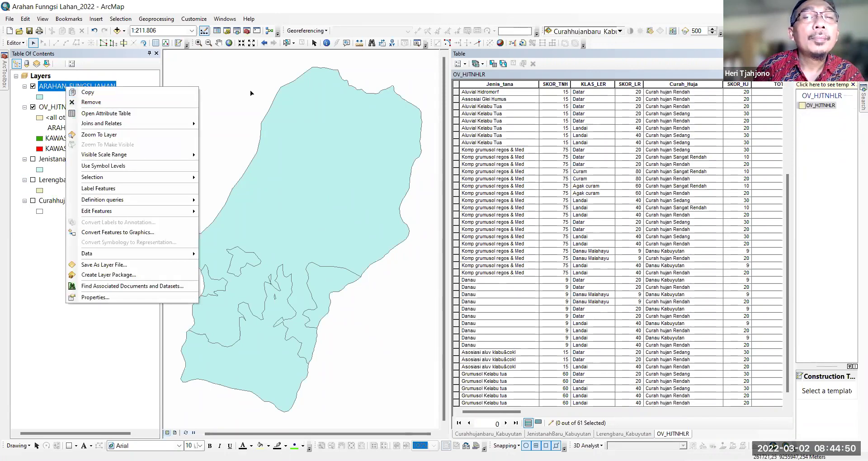
left_click(235, 99)
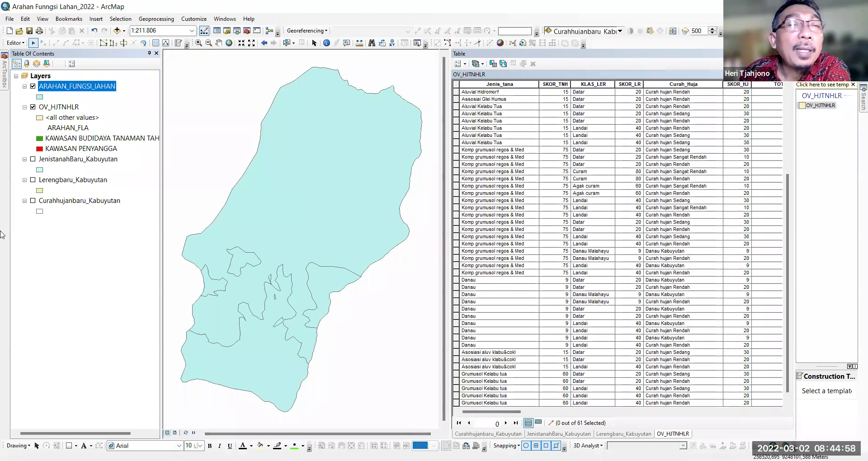
left_click(52, 88)
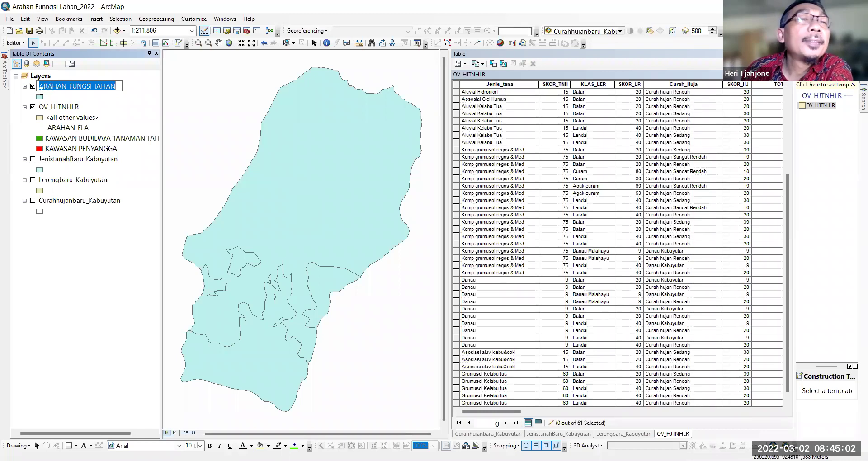
key("Return")
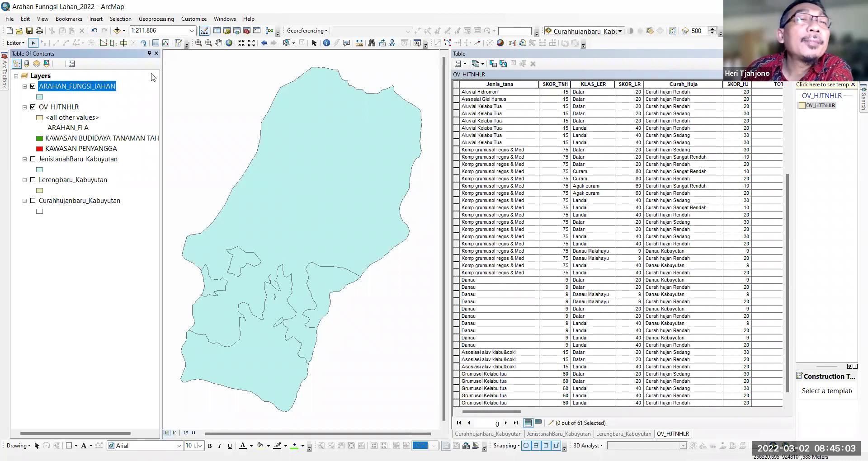
left_click(41, 97)
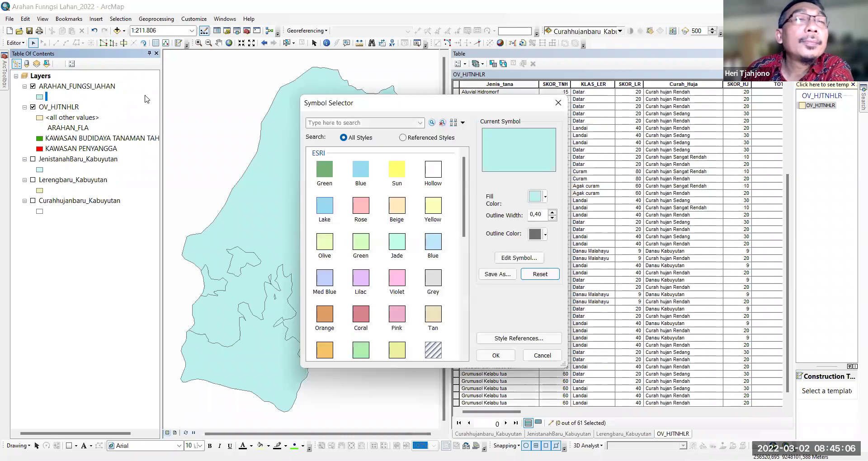
left_click(559, 103)
left_click(49, 88)
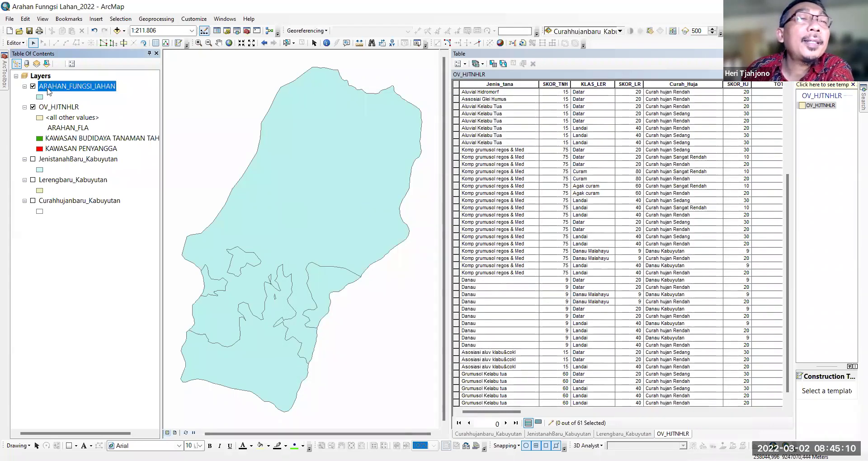
Step: Symbolize ARAHAN_FUNGSI_lAHAN by unique values of ARAHAN_FLA with all values added, and toggle its visibility to compare it with OV_HJTNHLR
double_click(45, 87)
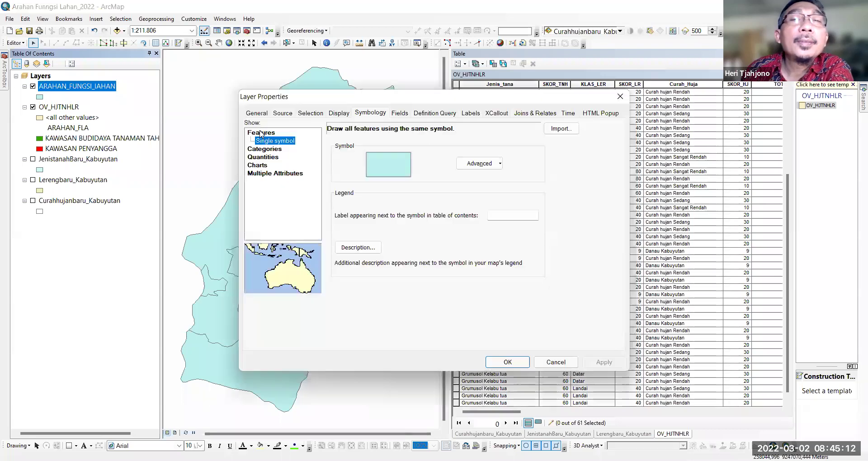
left_click(375, 114)
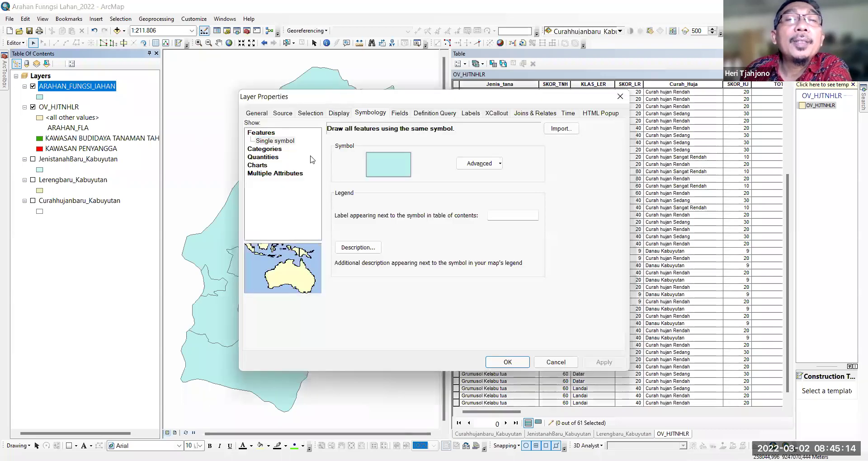
left_click(273, 150)
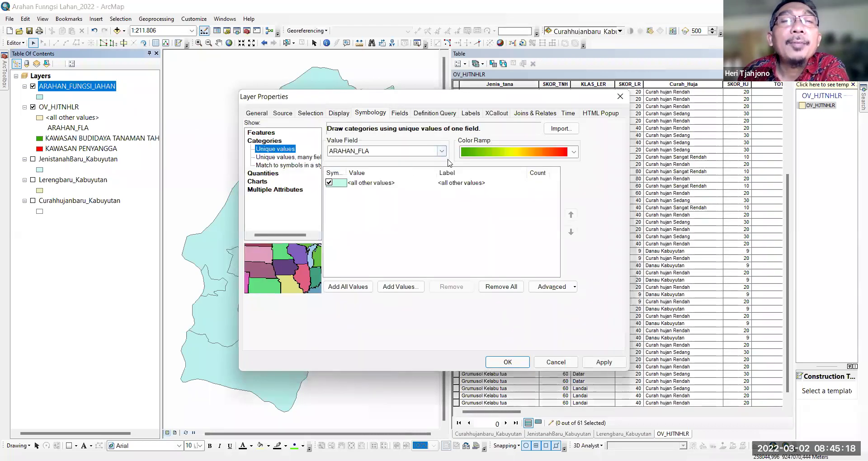
left_click(349, 289)
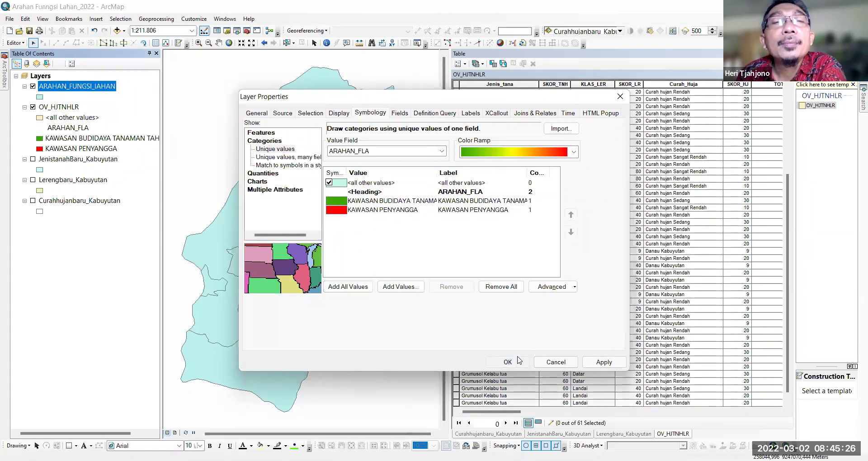
left_click(507, 363)
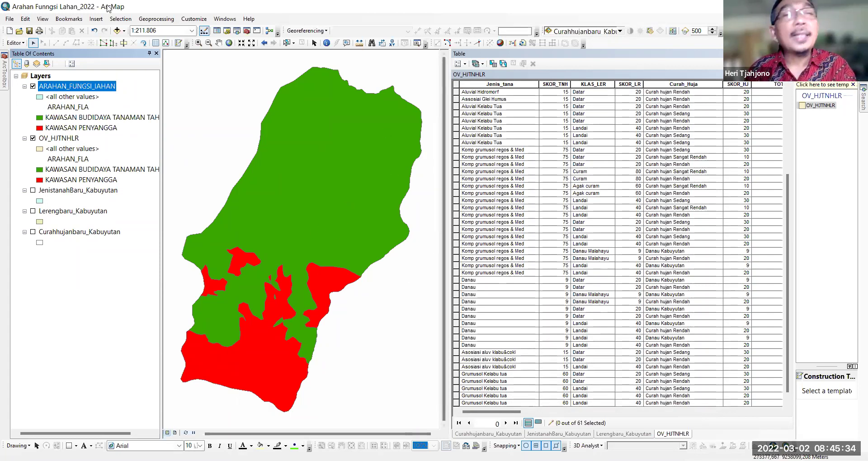
left_click(32, 86)
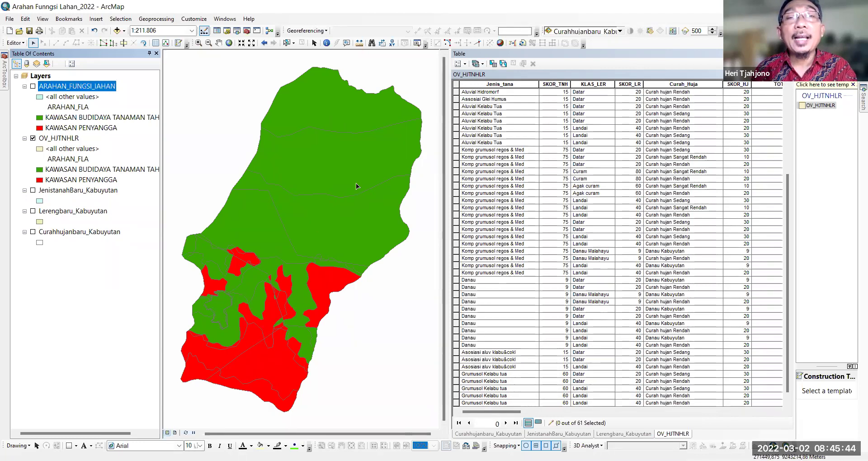
left_click(33, 86)
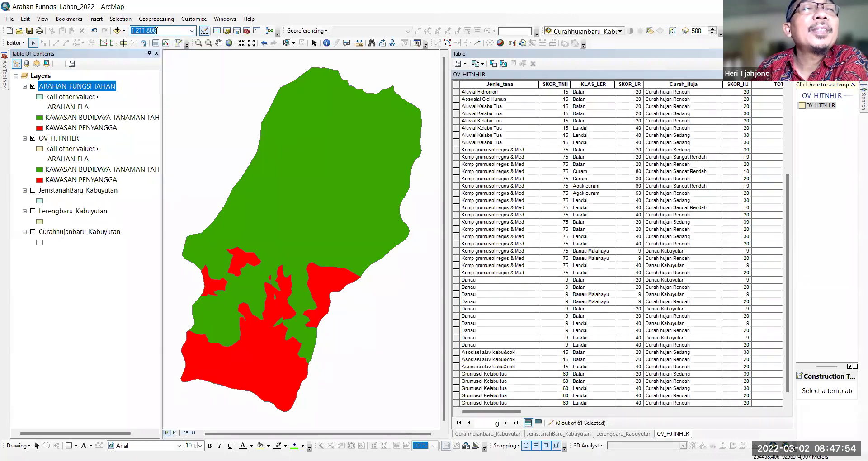
Step: Set the map display scale to 1:200.000
key("BackSpace")
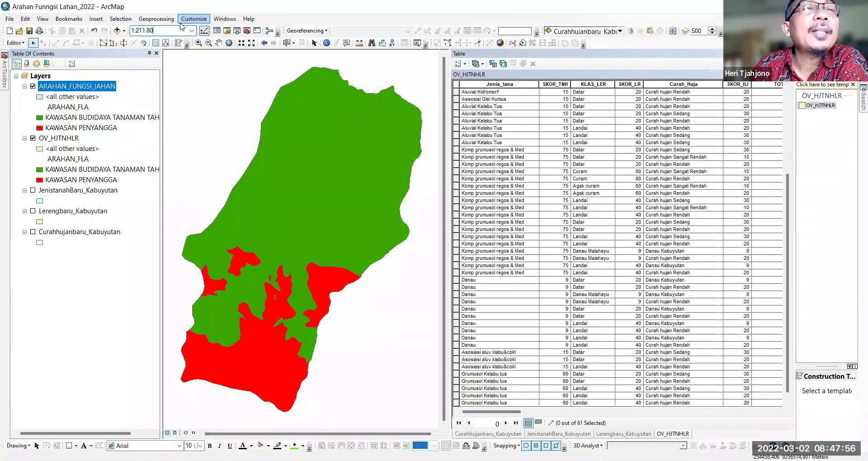
type("00")
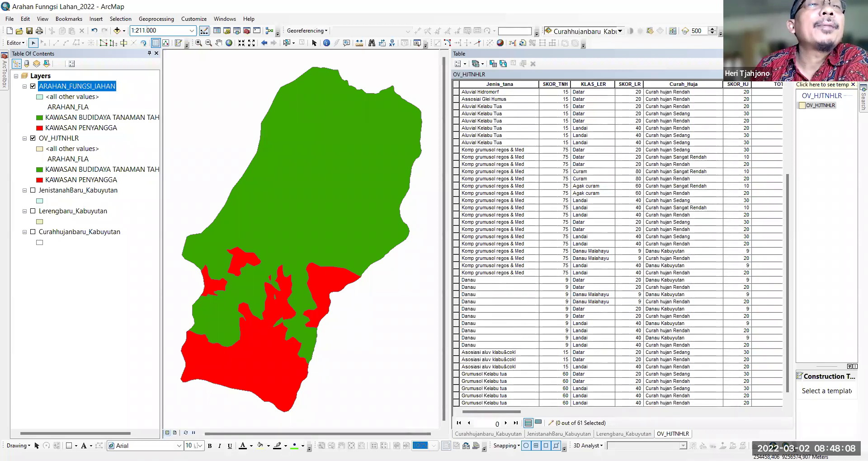
key("BackSpace")
type("0")
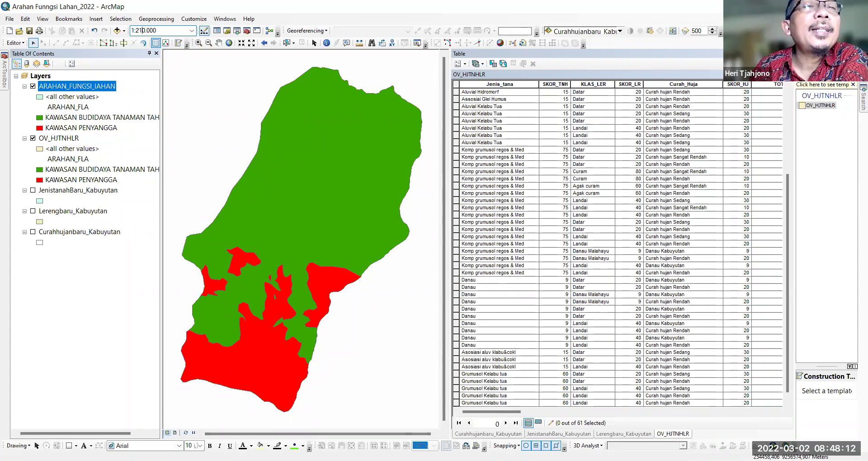
key("Left")
key("BackSpace")
type("0")
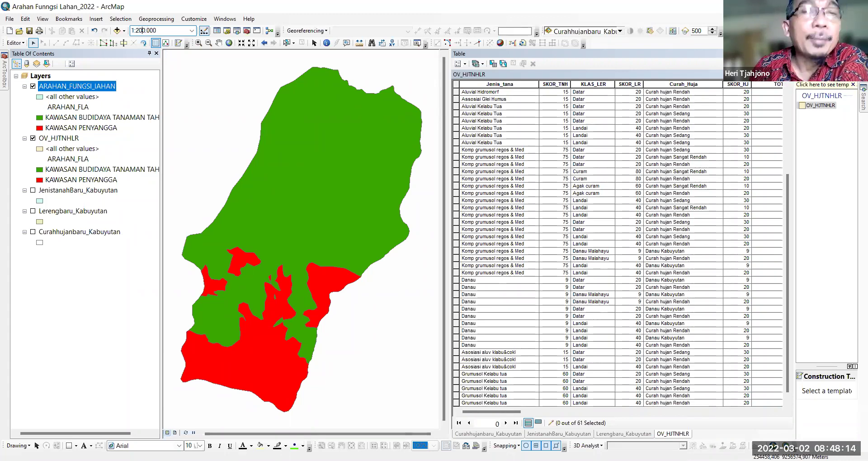
key("Return")
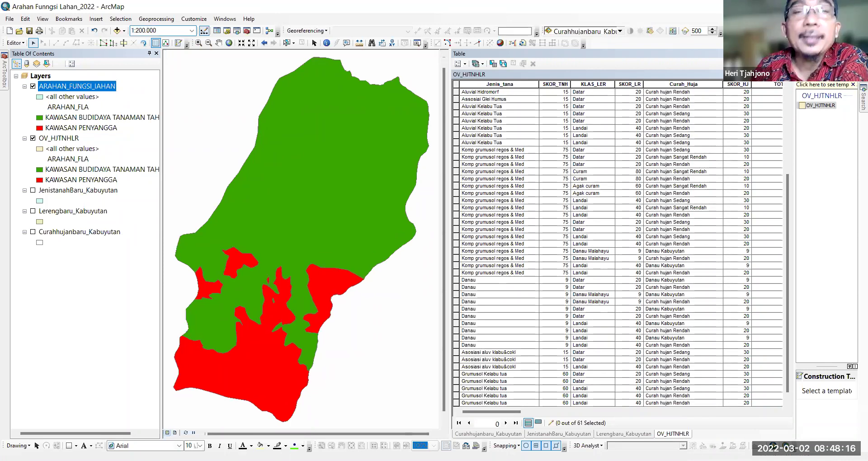